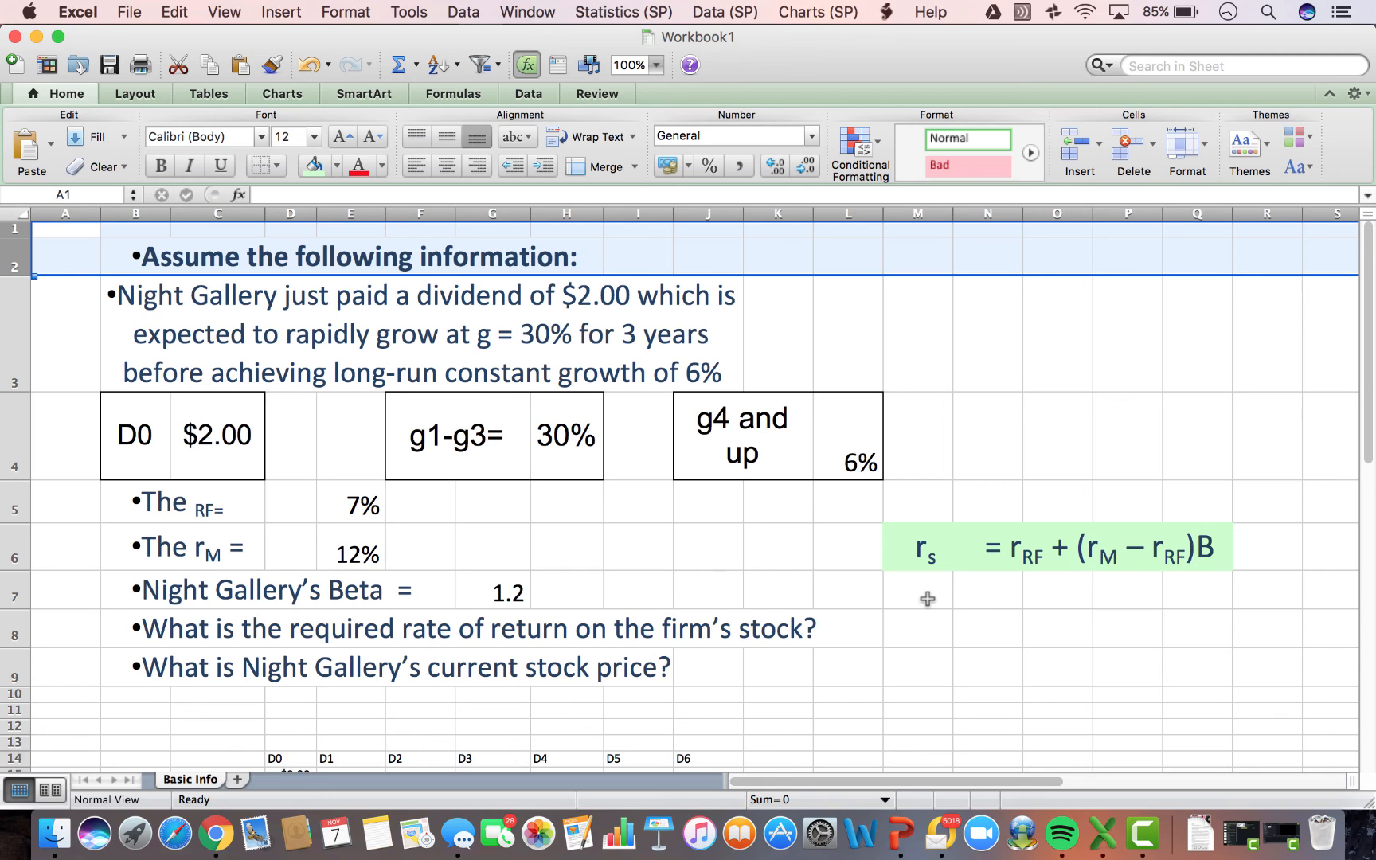
Calculate the required rate of return in M7 with the formula =E5+(E6-E5)*G7.
left_click(927, 600)
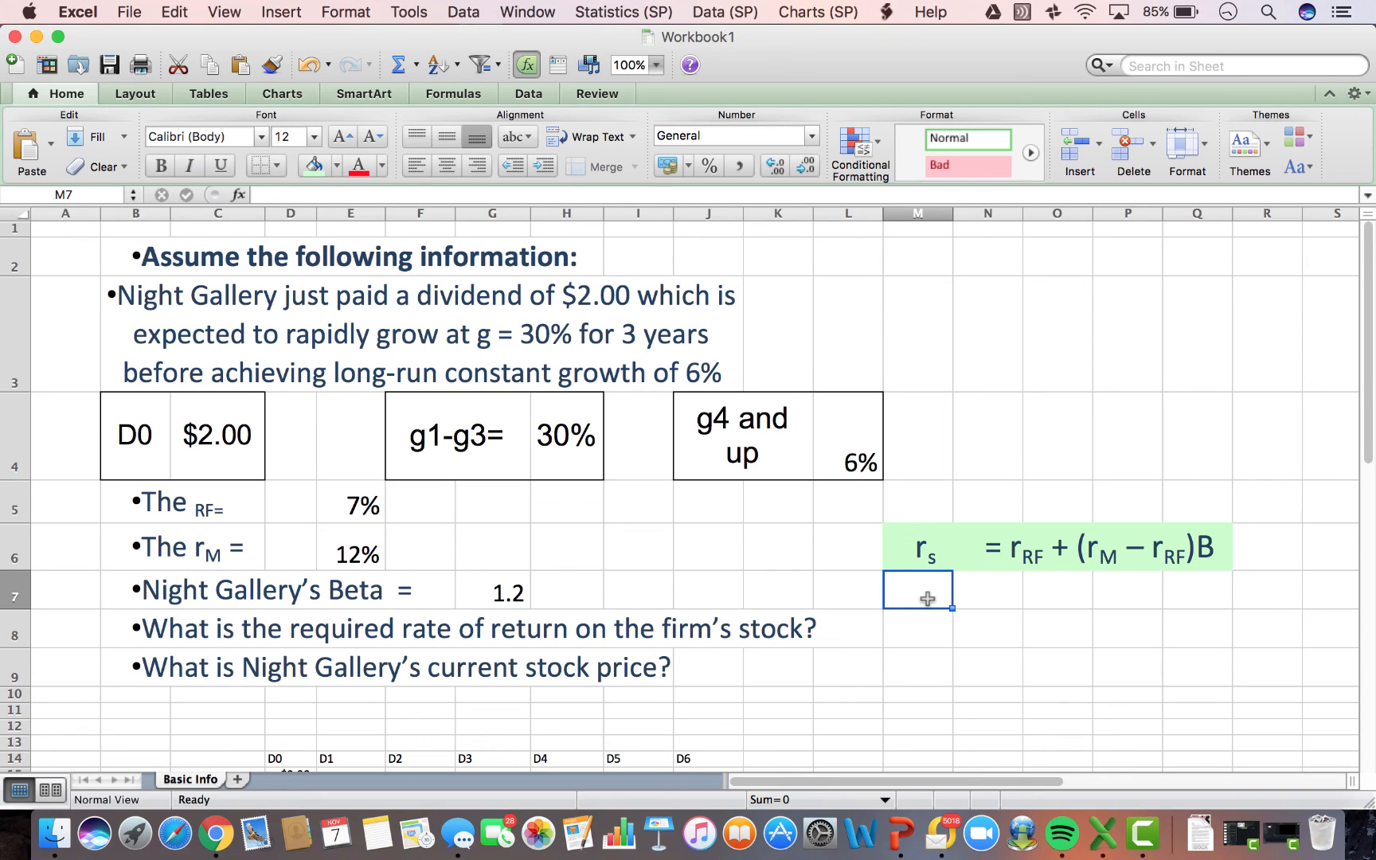
type("=")
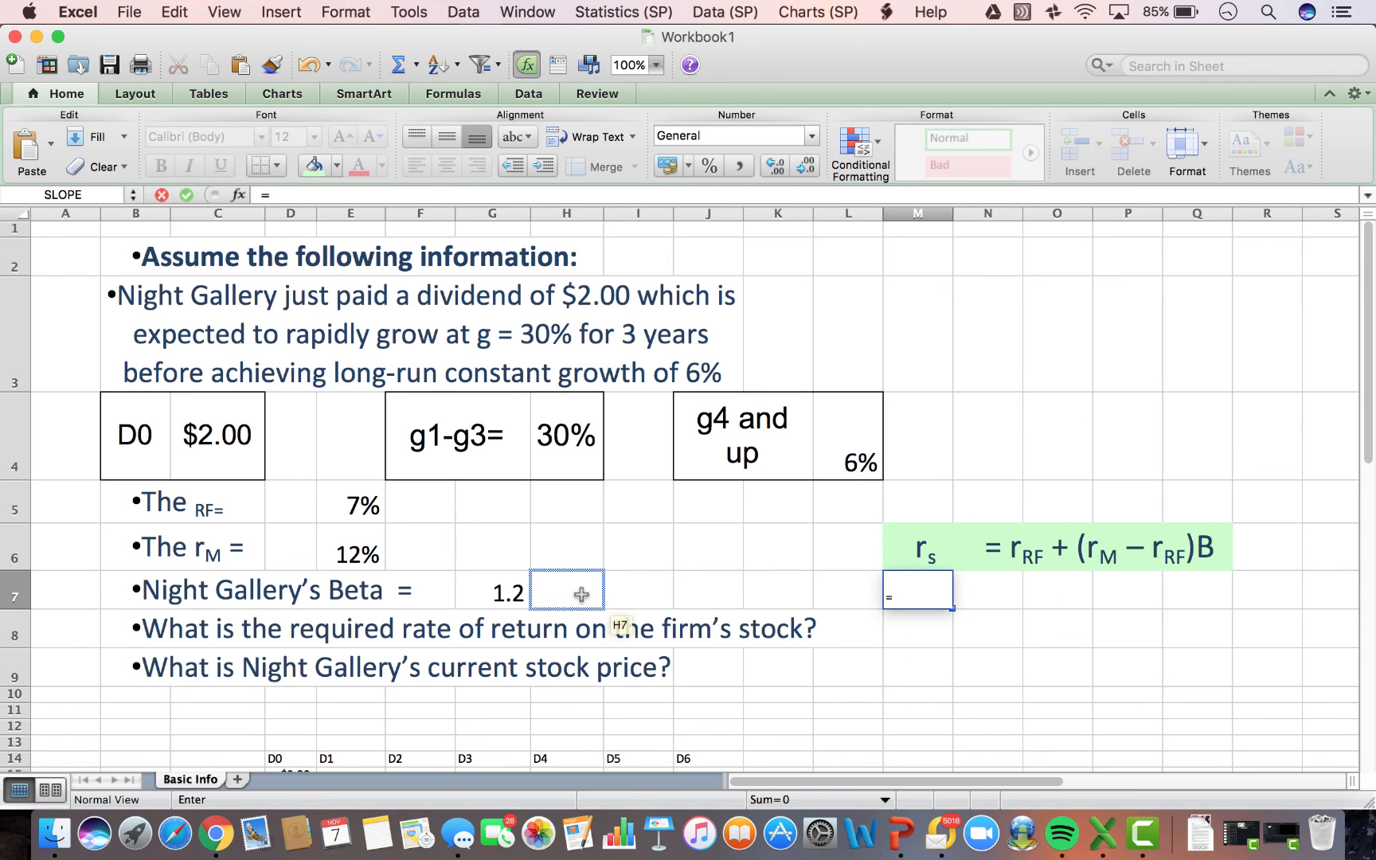
left_click(362, 519)
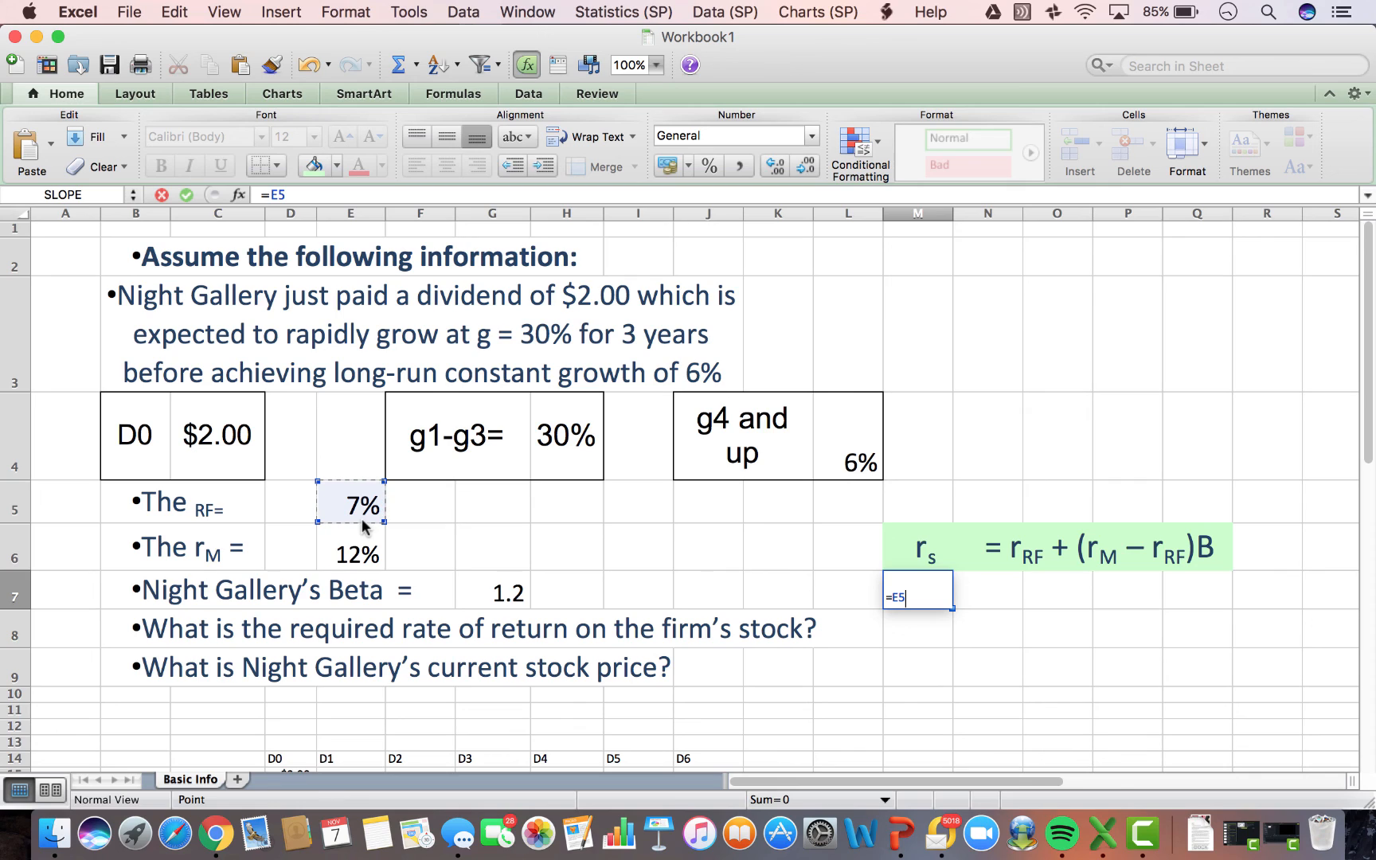
type("+")
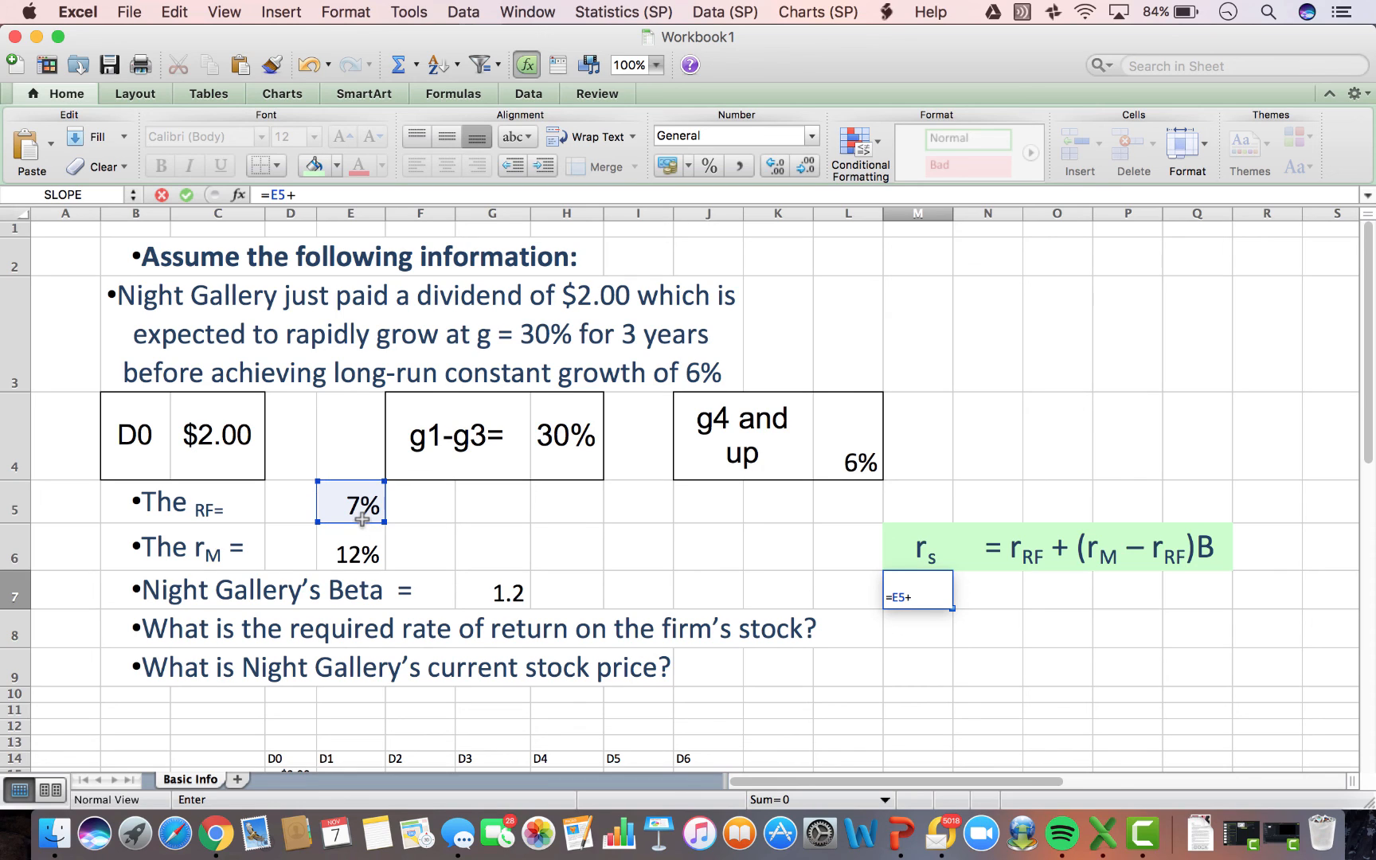
type("(")
left_click(367, 560)
type("-")
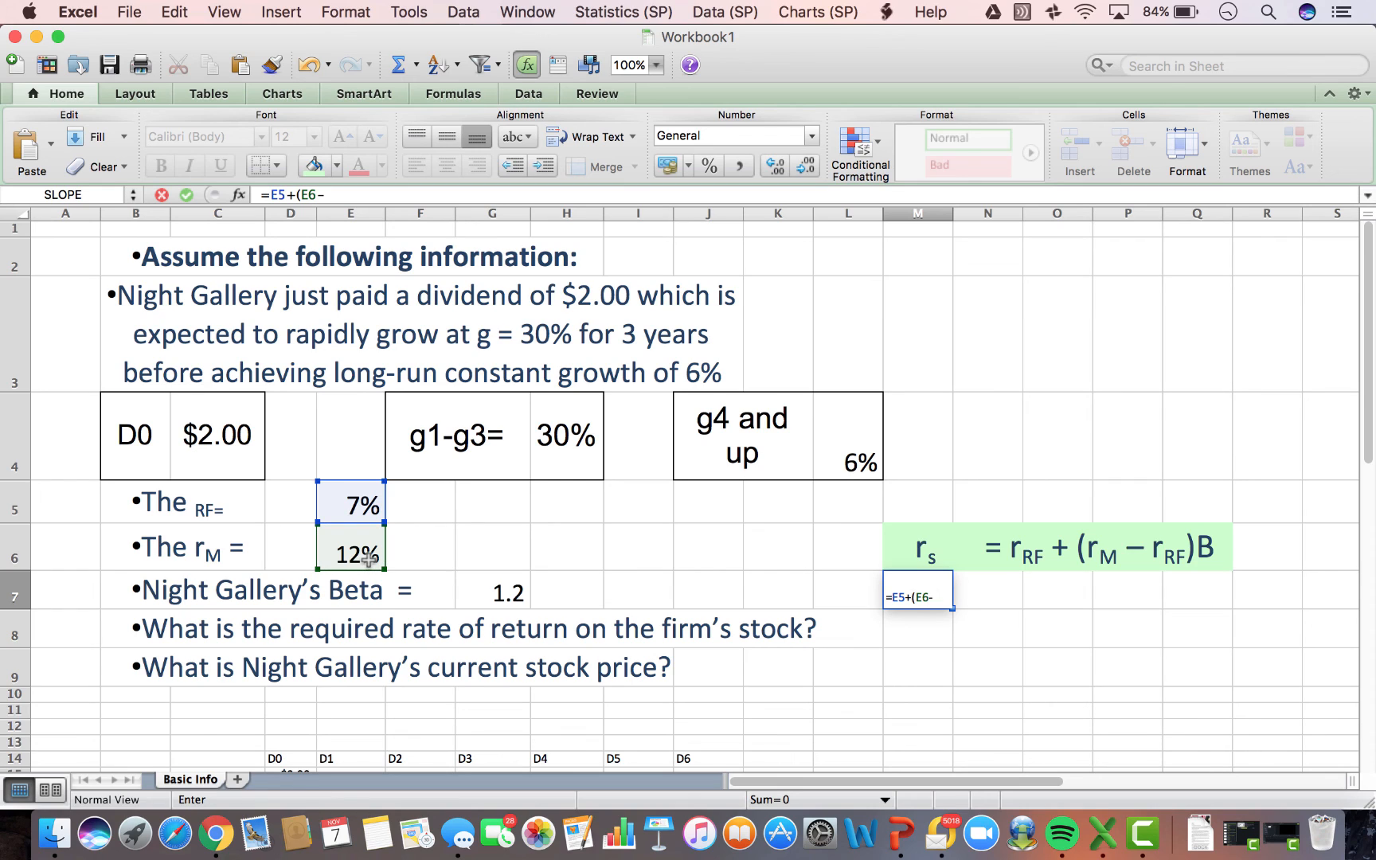
left_click(351, 512)
type(")")
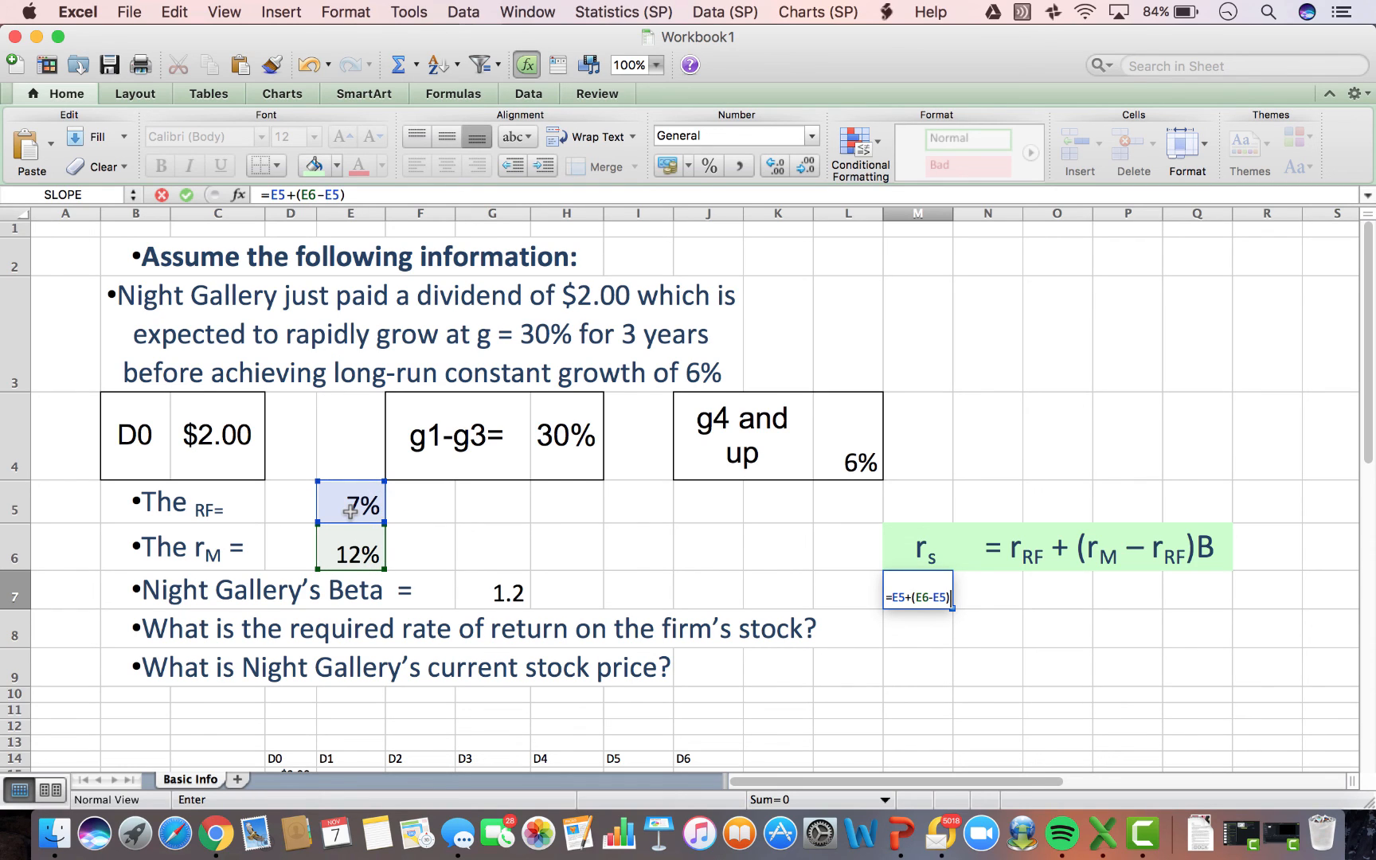
type("*")
left_click(481, 597)
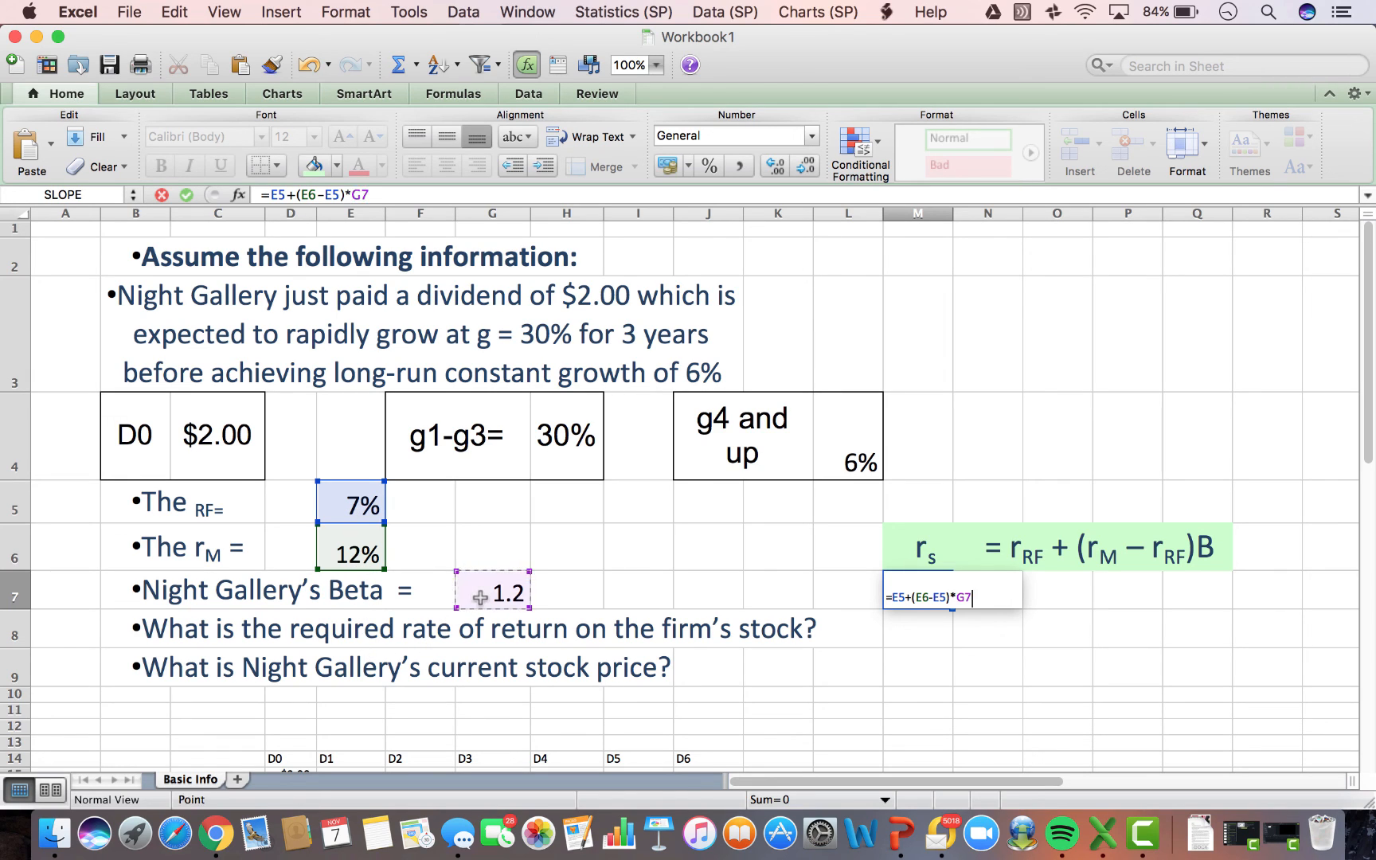
key("Return")
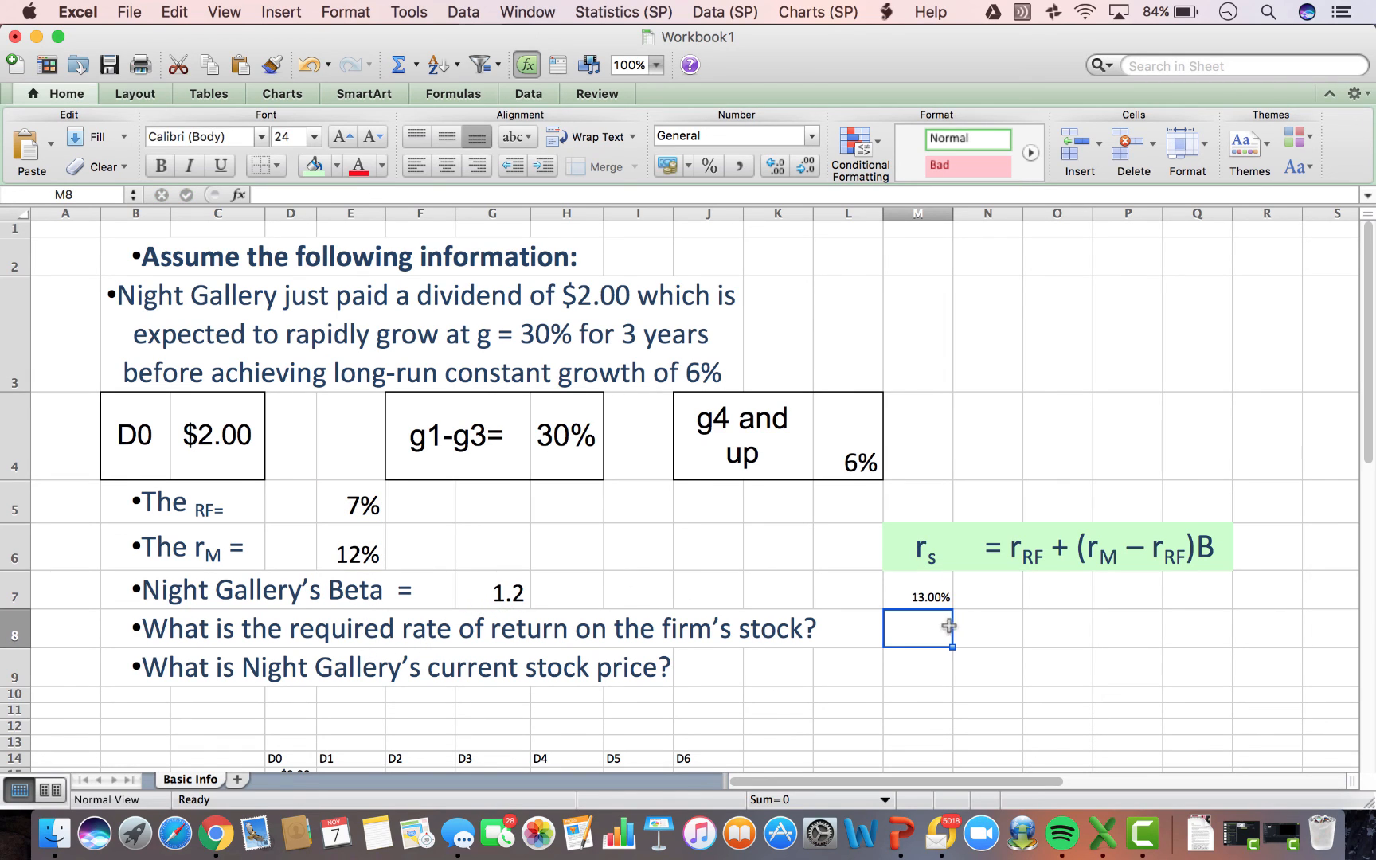
Enlarge the required return result in M7 to 18 points and move it to N7.
left_click(927, 587)
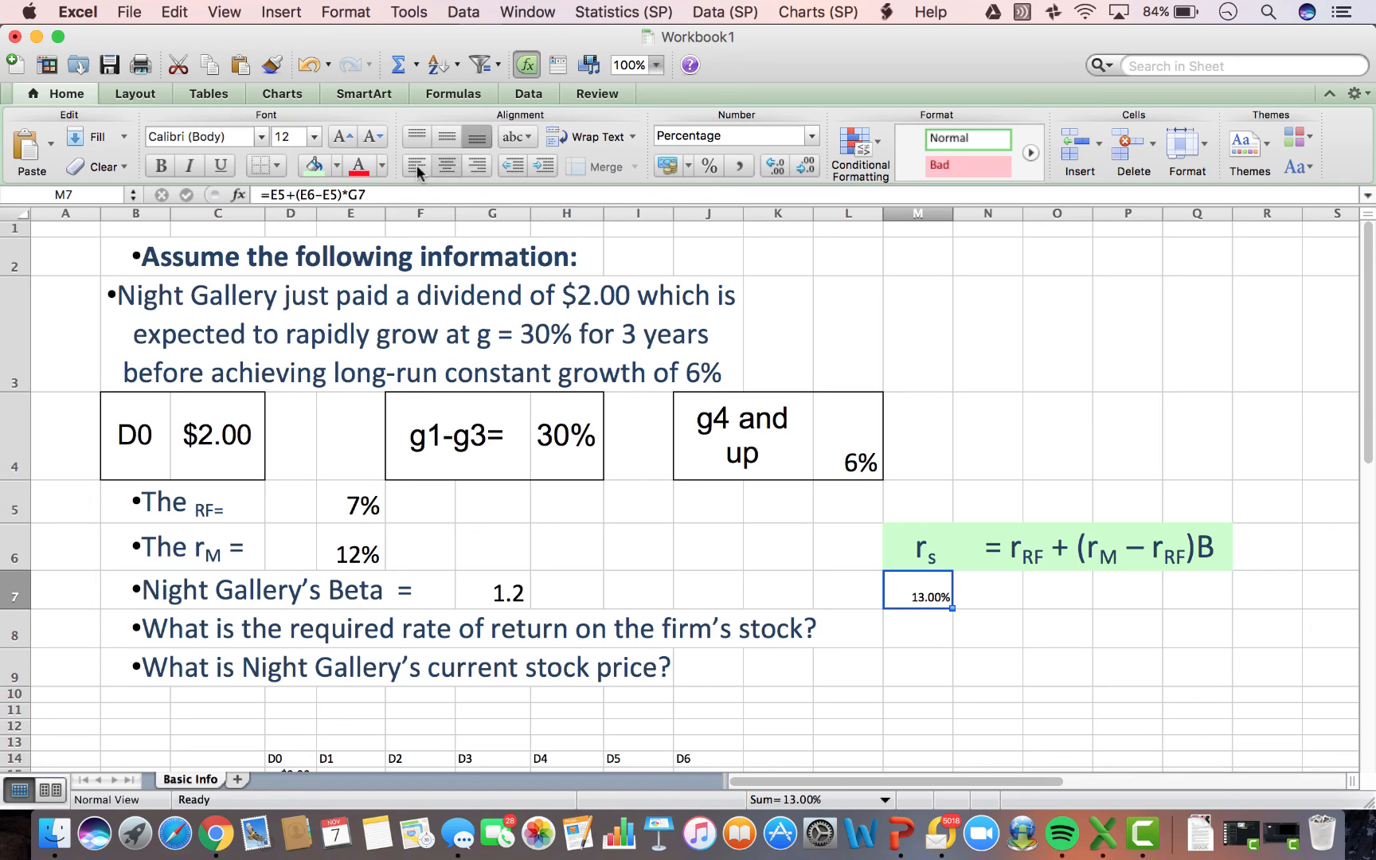
left_click(351, 143)
left_click(351, 143)
left_click(350, 143)
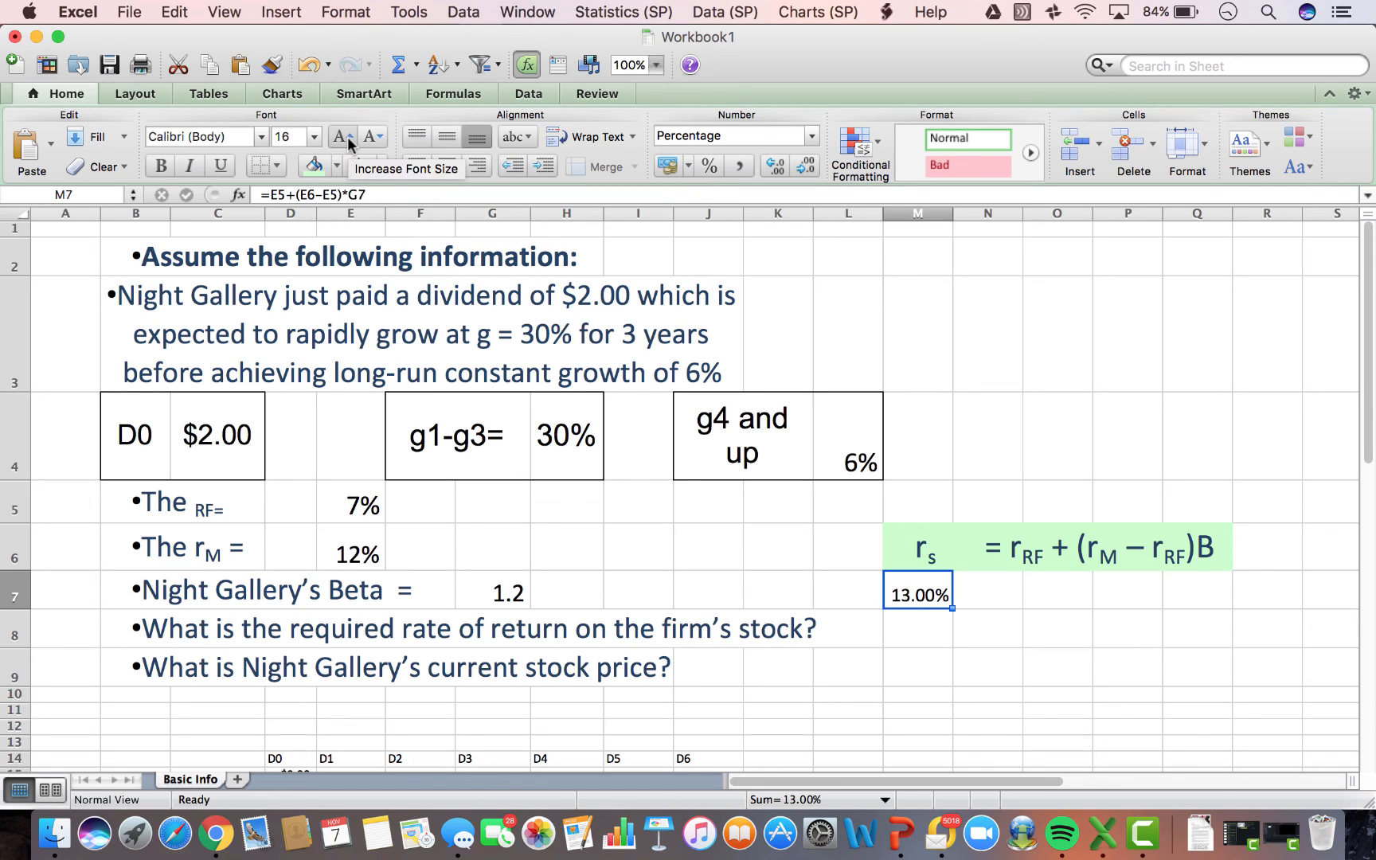
left_click_drag(913, 605, 969, 602)
Enter the label "rs" in M7 beside the required return result.
left_click(927, 599)
type("rd")
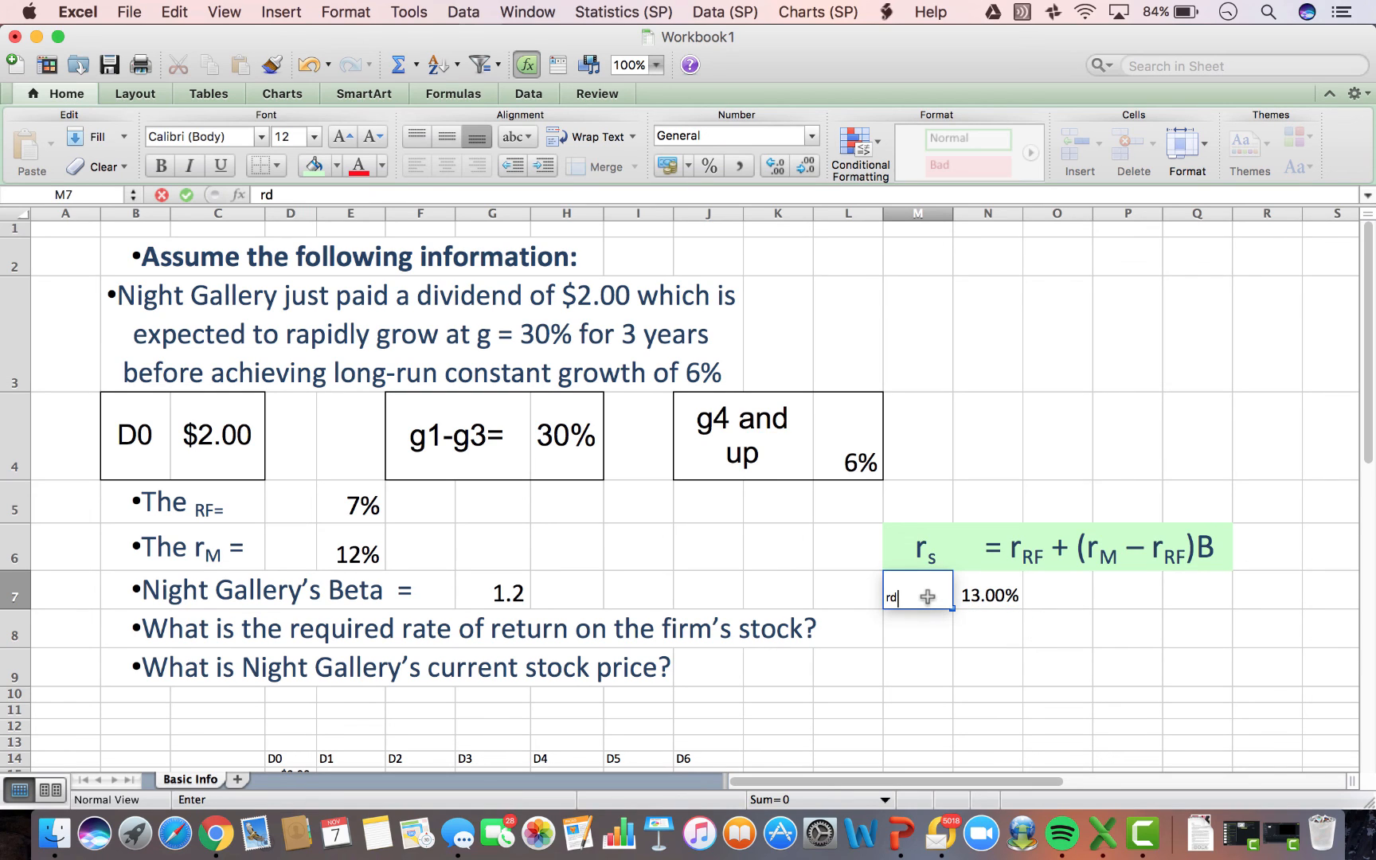
key("BackSpace")
type("s")
key("Tab")
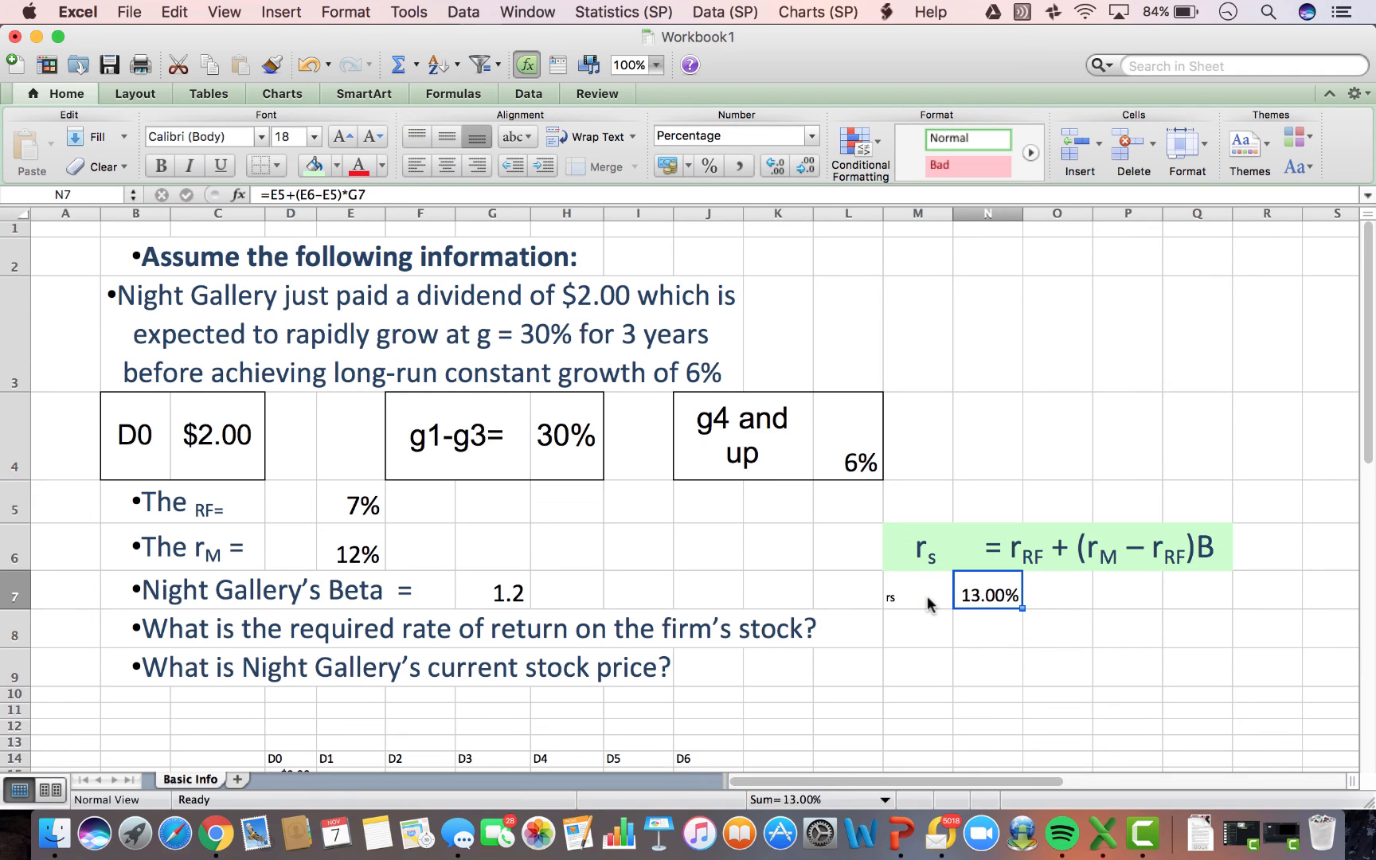
Enlarge the "rs" label in M7 to a font size of 20 points.
left_click(913, 597)
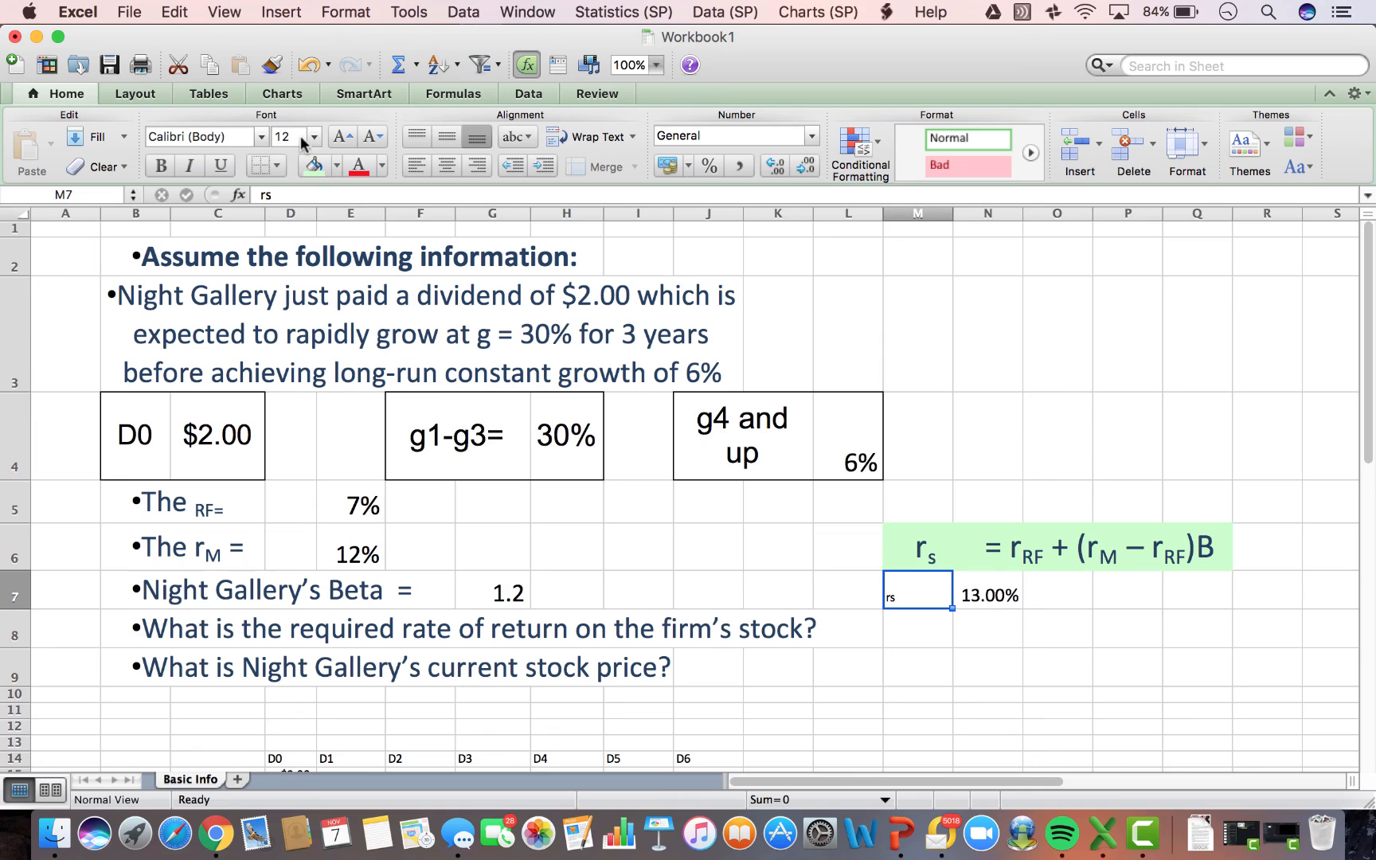
left_click(340, 137)
left_click(341, 137)
left_click(341, 137)
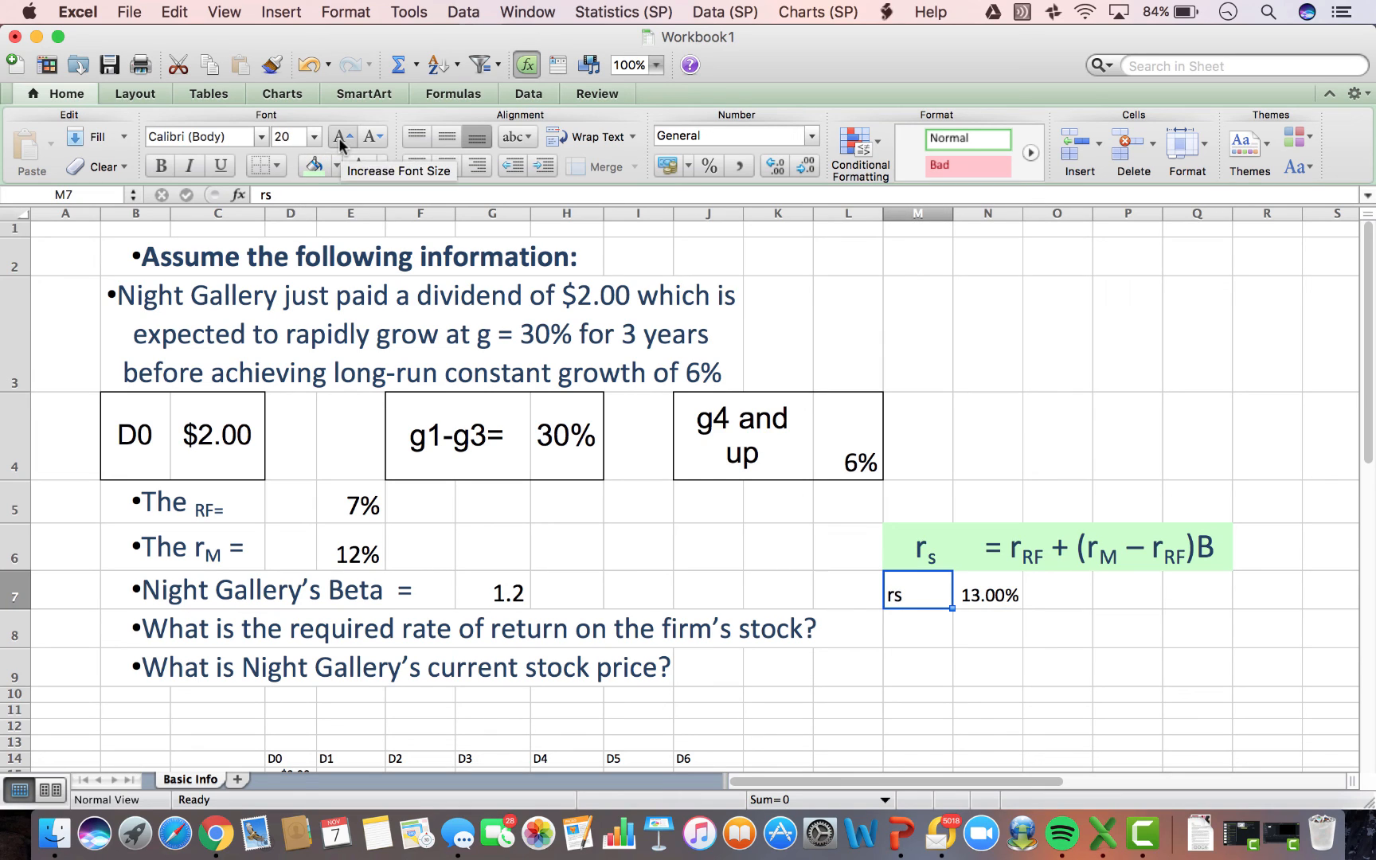
left_click(341, 136)
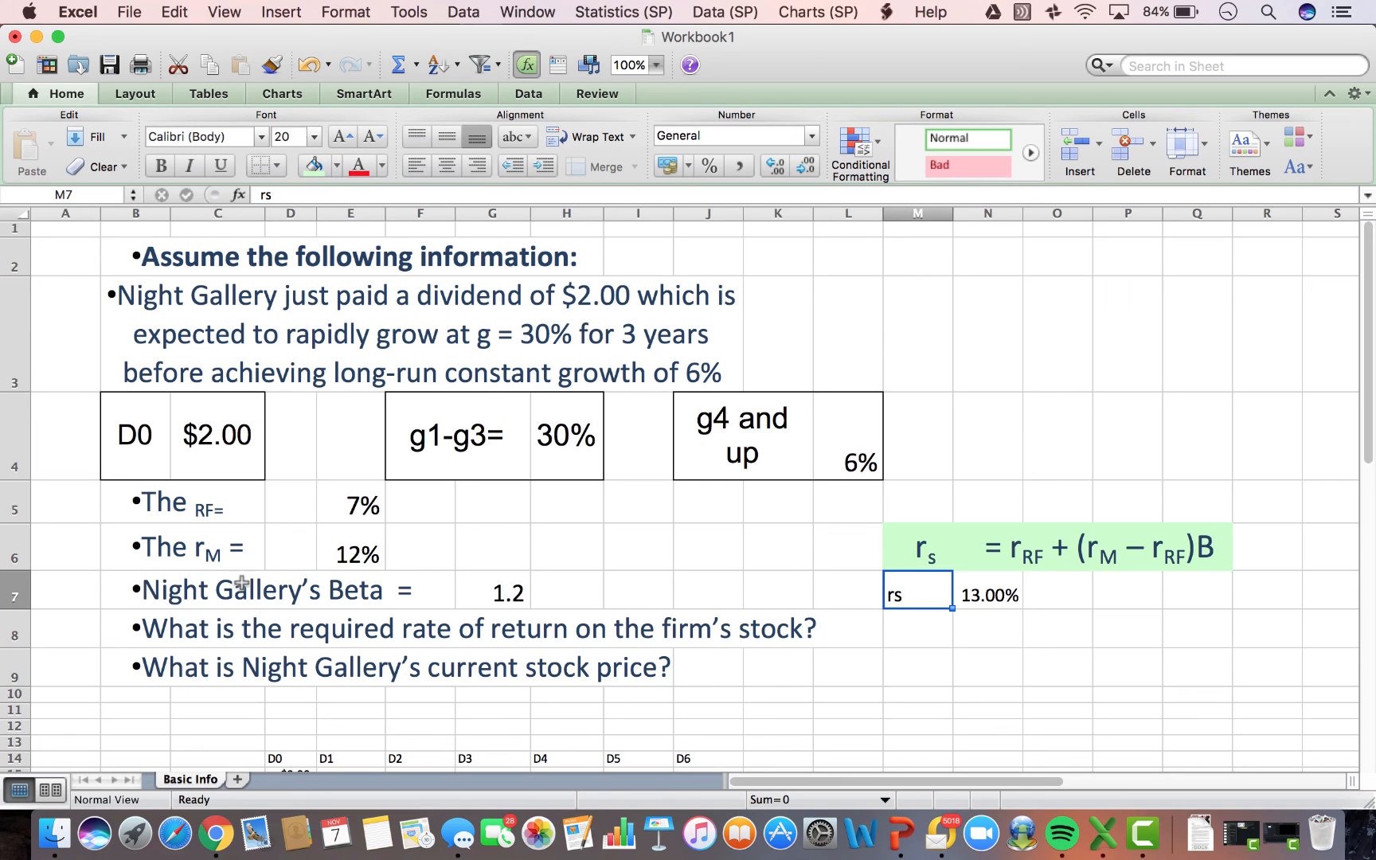
Add a bottom border to the dividend headers D14:J14 and extend the header series through D8 in column L.
scroll(242, 584, "down", 3)
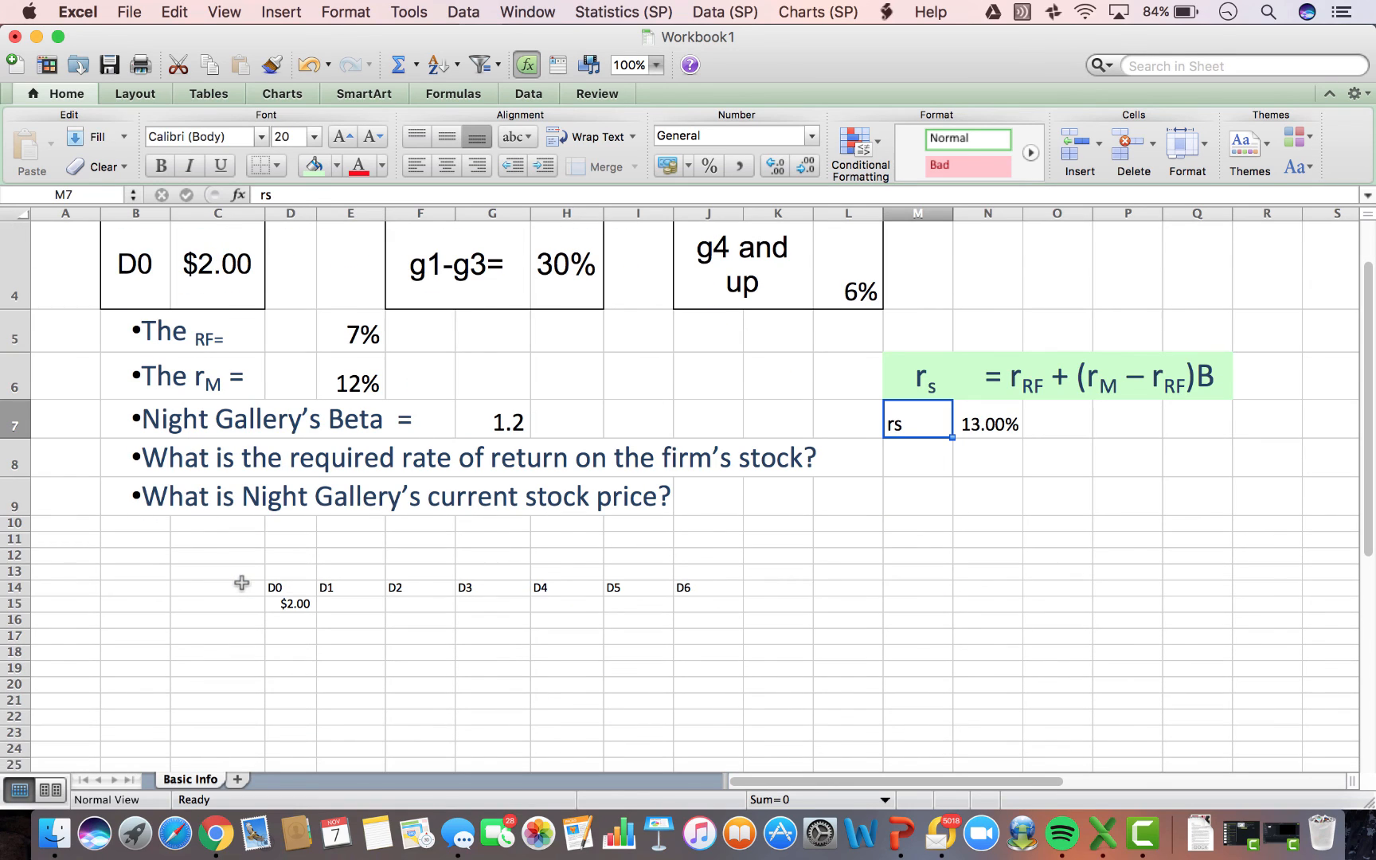
left_click_drag(282, 589, 691, 587)
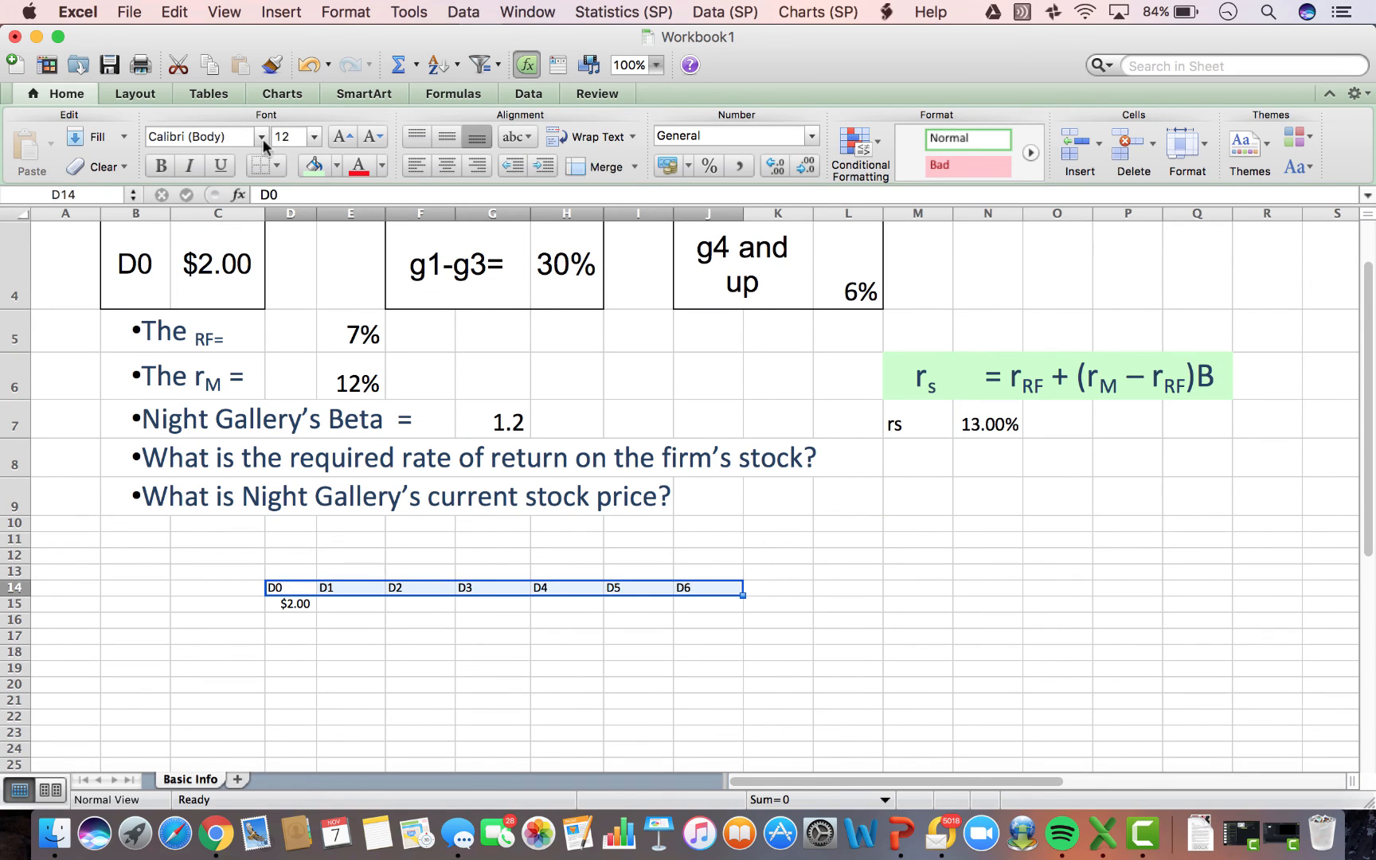
left_click(279, 164)
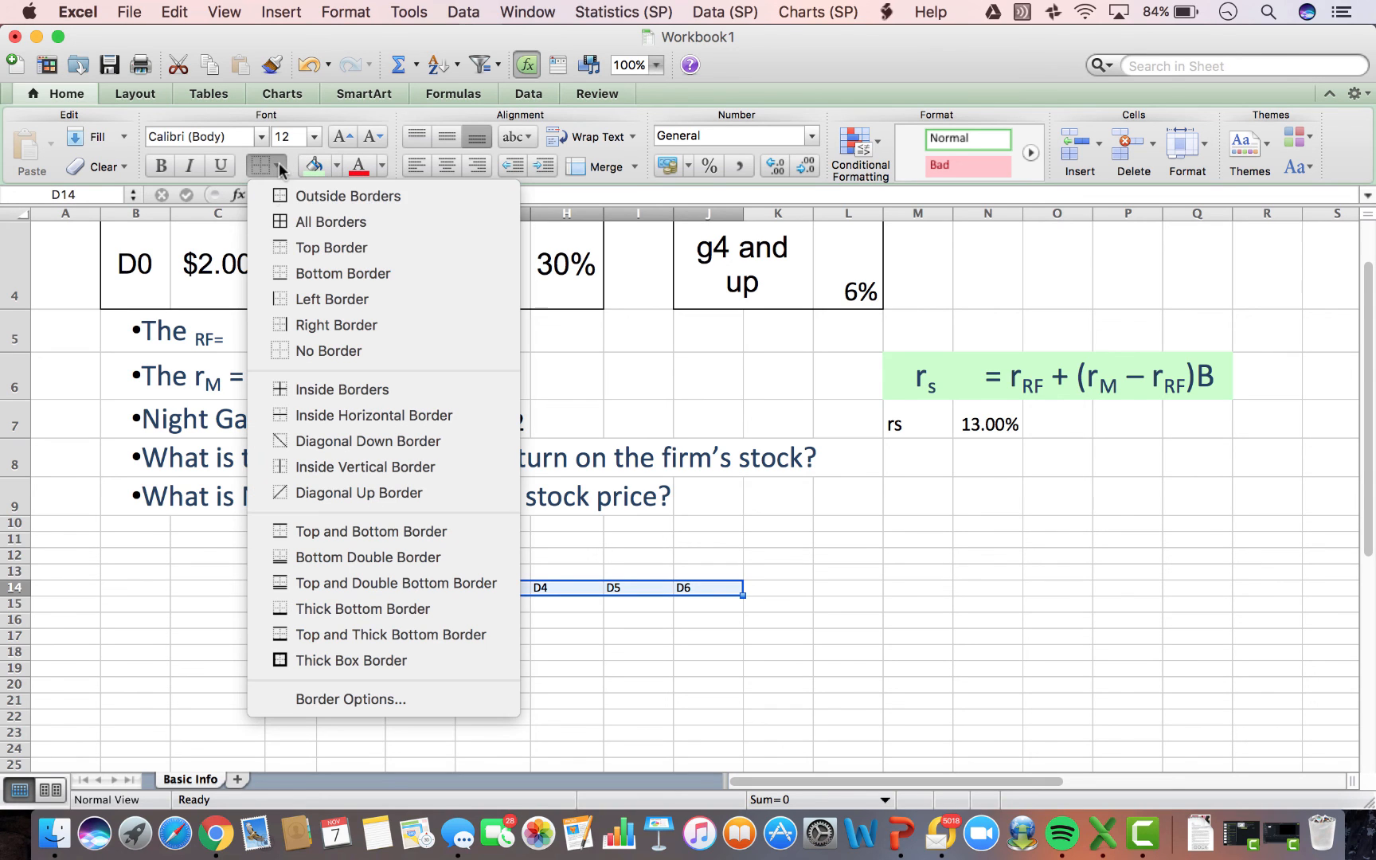
left_click(320, 274)
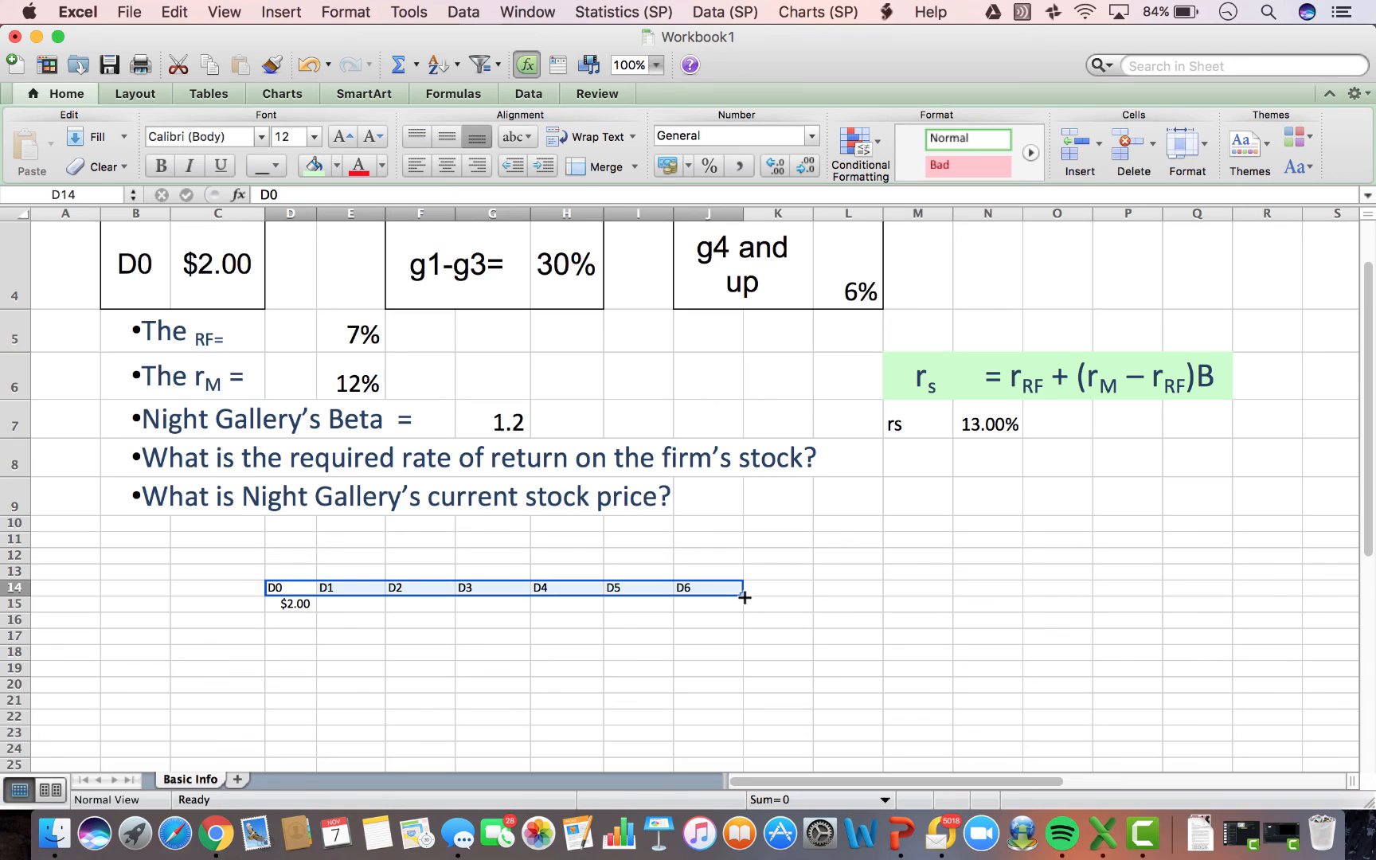
left_click_drag(743, 597, 885, 599)
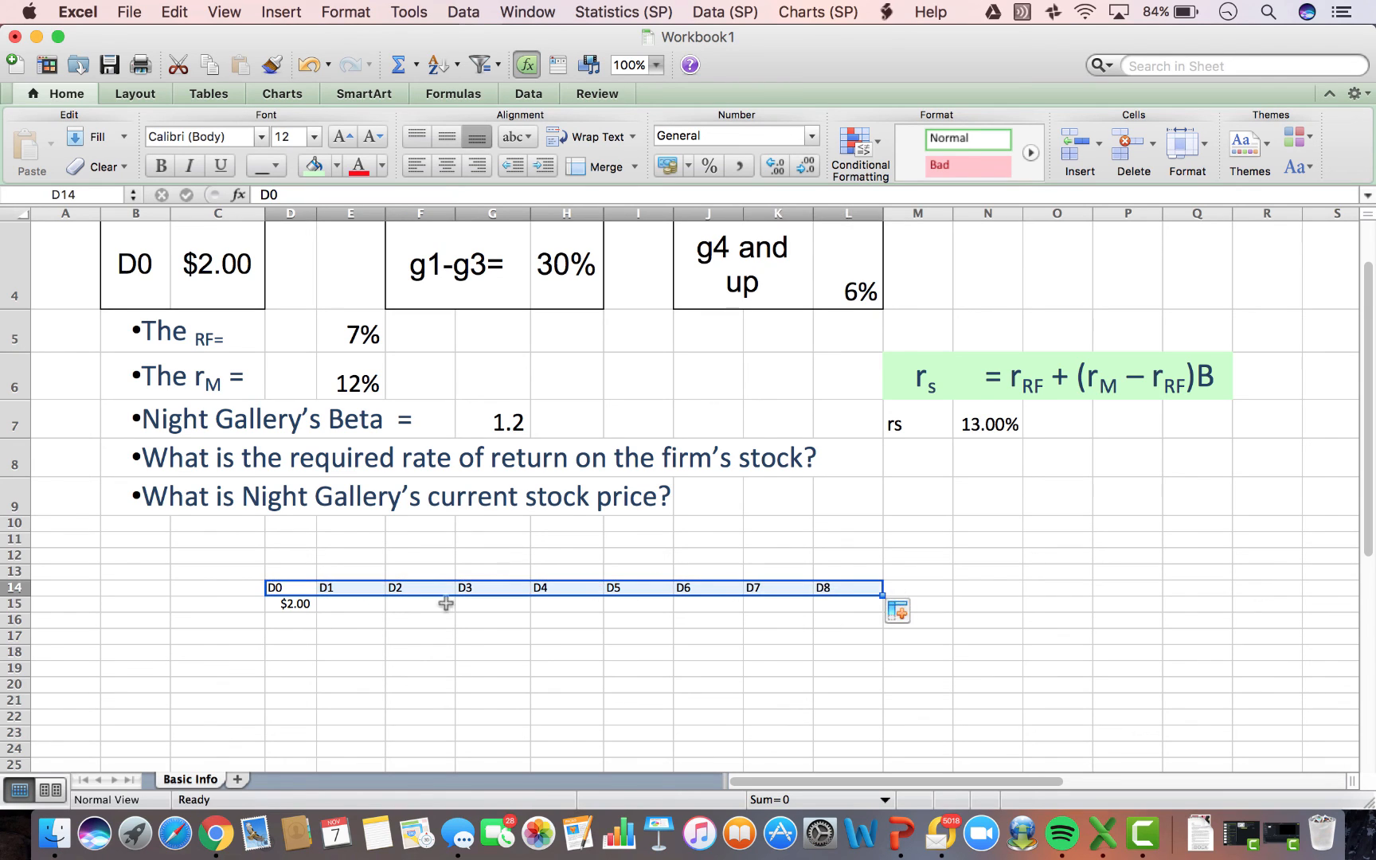
Enlarge the D0 dividend in D15 to 16 points and widen column D slightly to fit it.
left_click(271, 601)
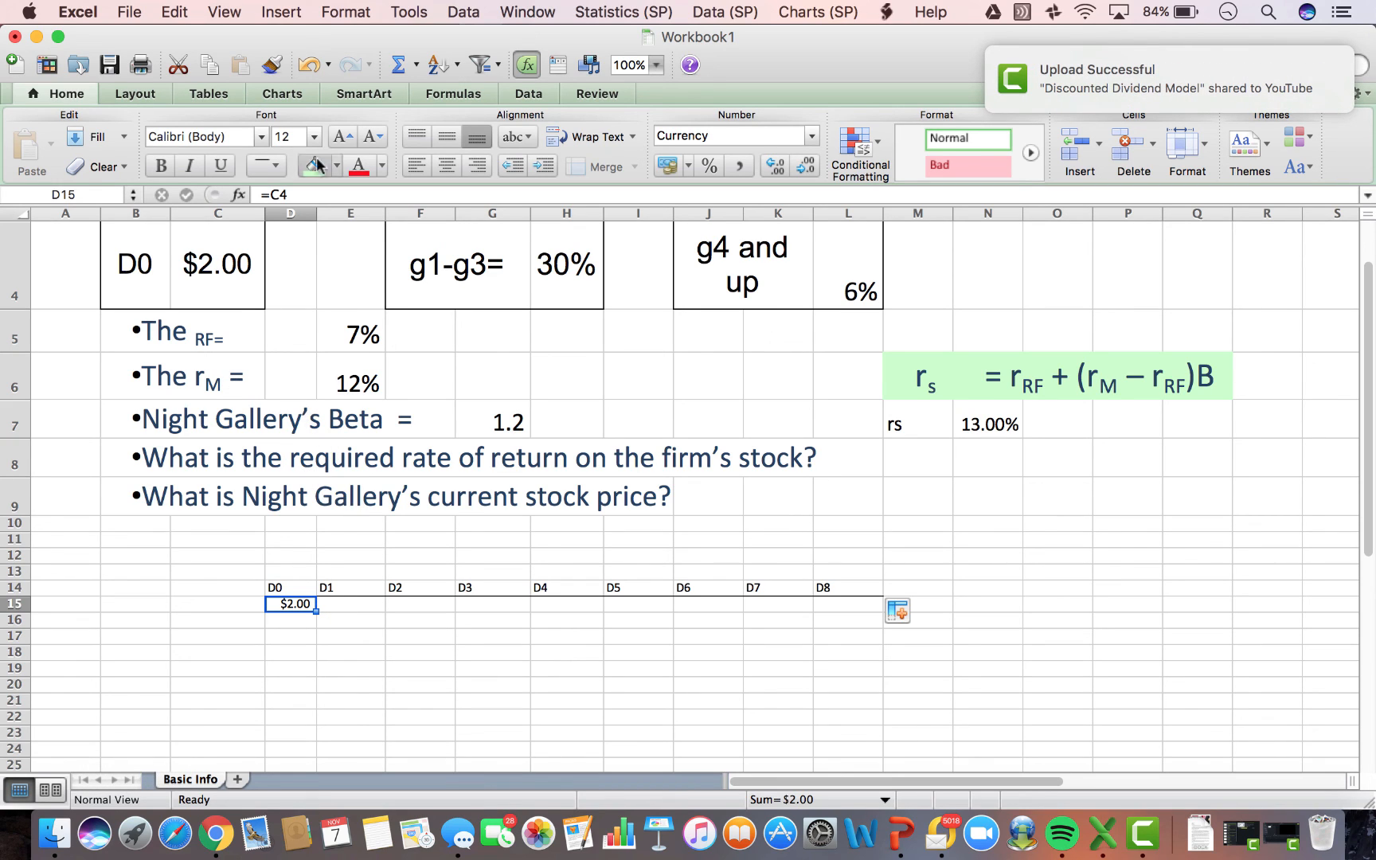
left_click(343, 138)
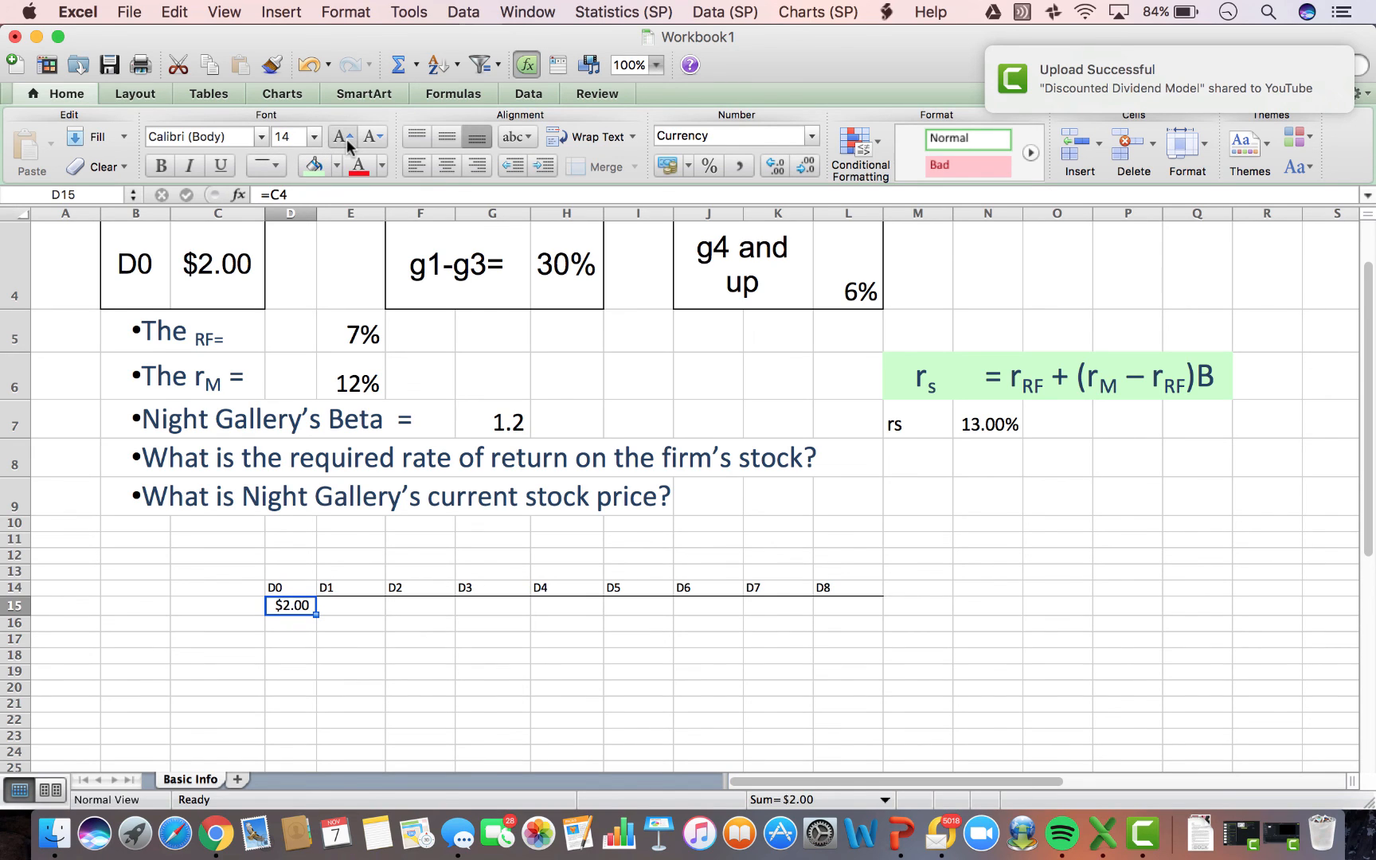
left_click(345, 138)
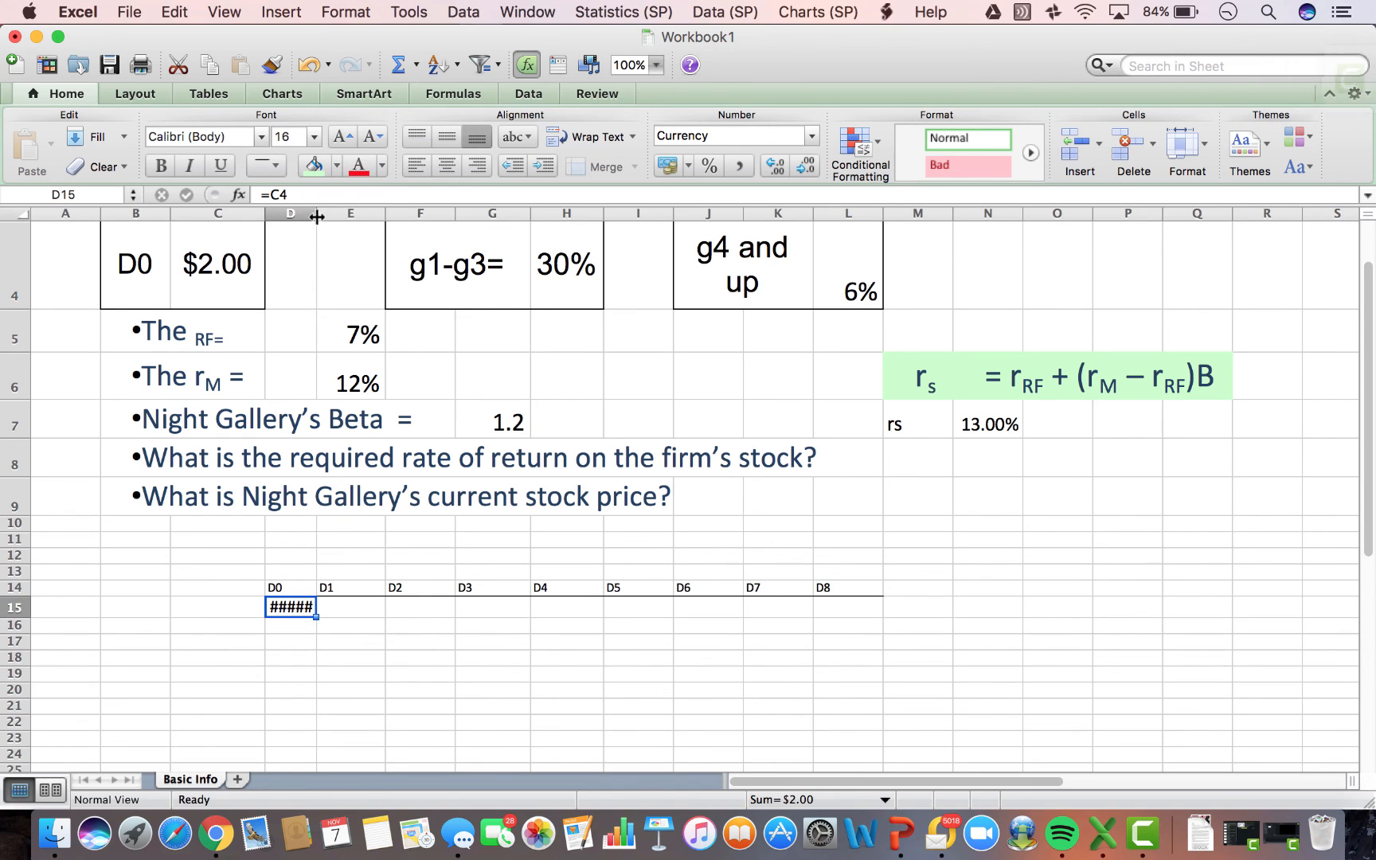
left_click_drag(317, 216, 325, 215)
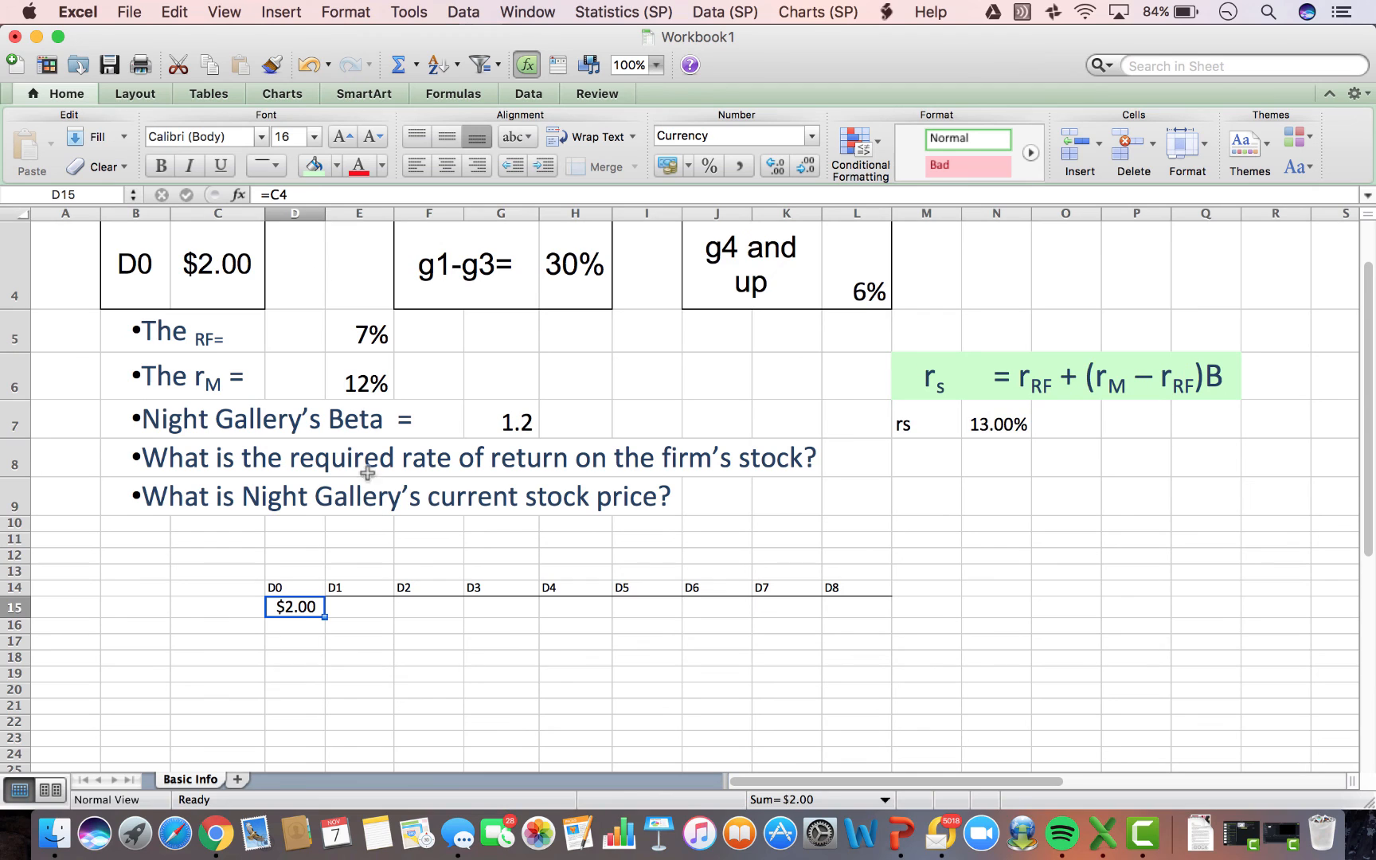
Calculate the D1 dividend in E15 with the formula =D15*(1+$H4), keeping the growth rate's column fixed.
left_click(343, 609)
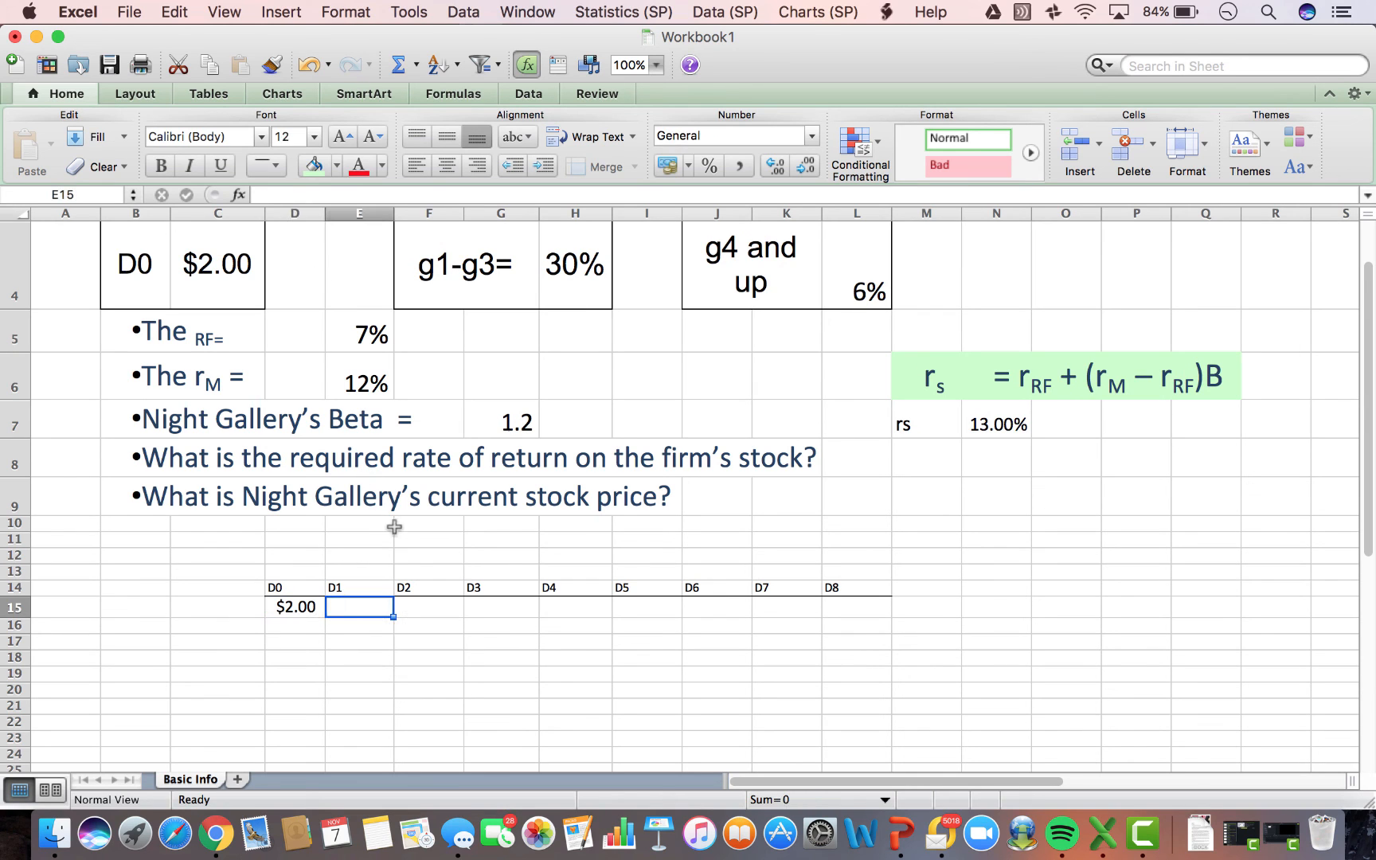
scroll(394, 527, "up", 3)
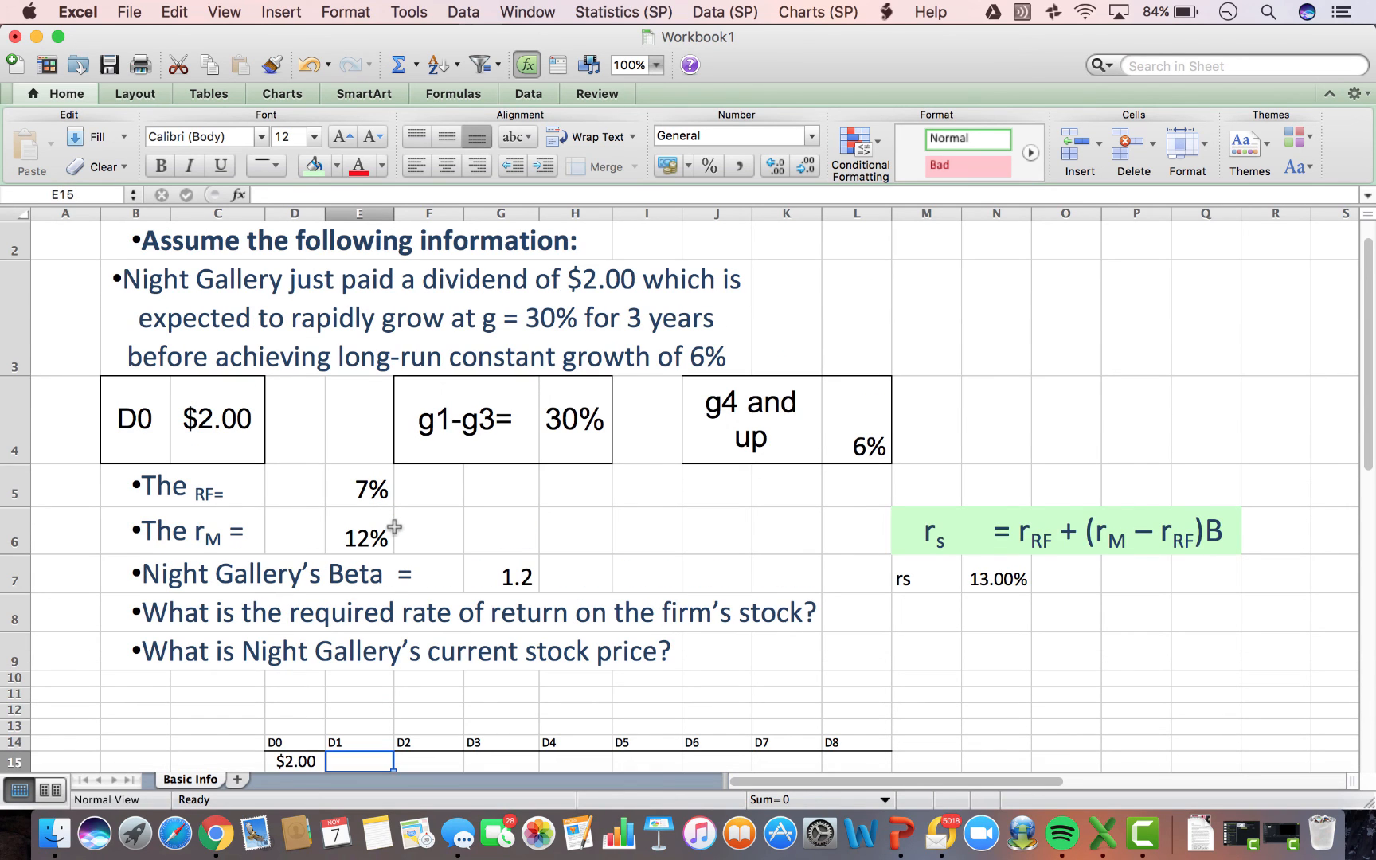
scroll(423, 513, "down", 1)
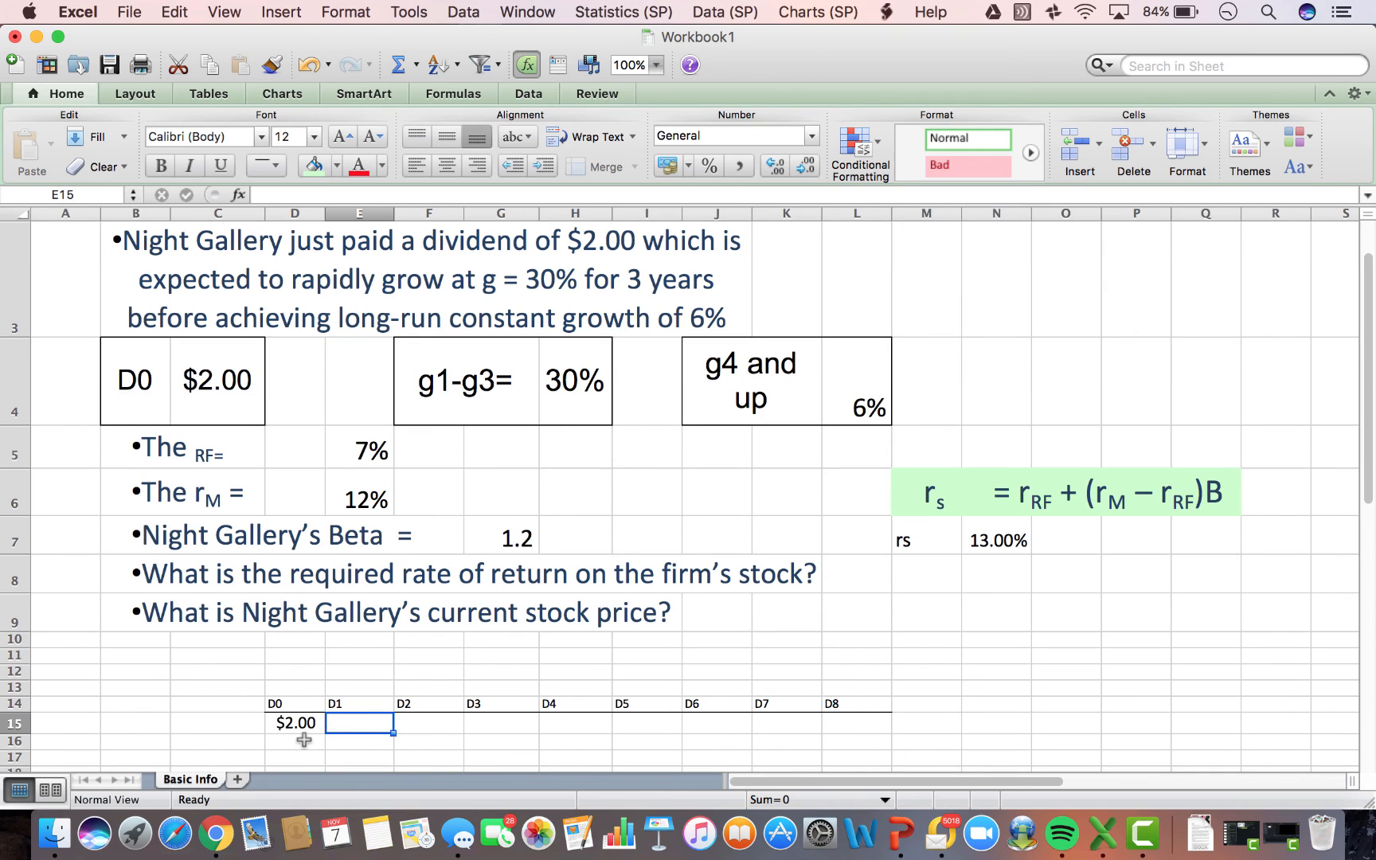
type("=")
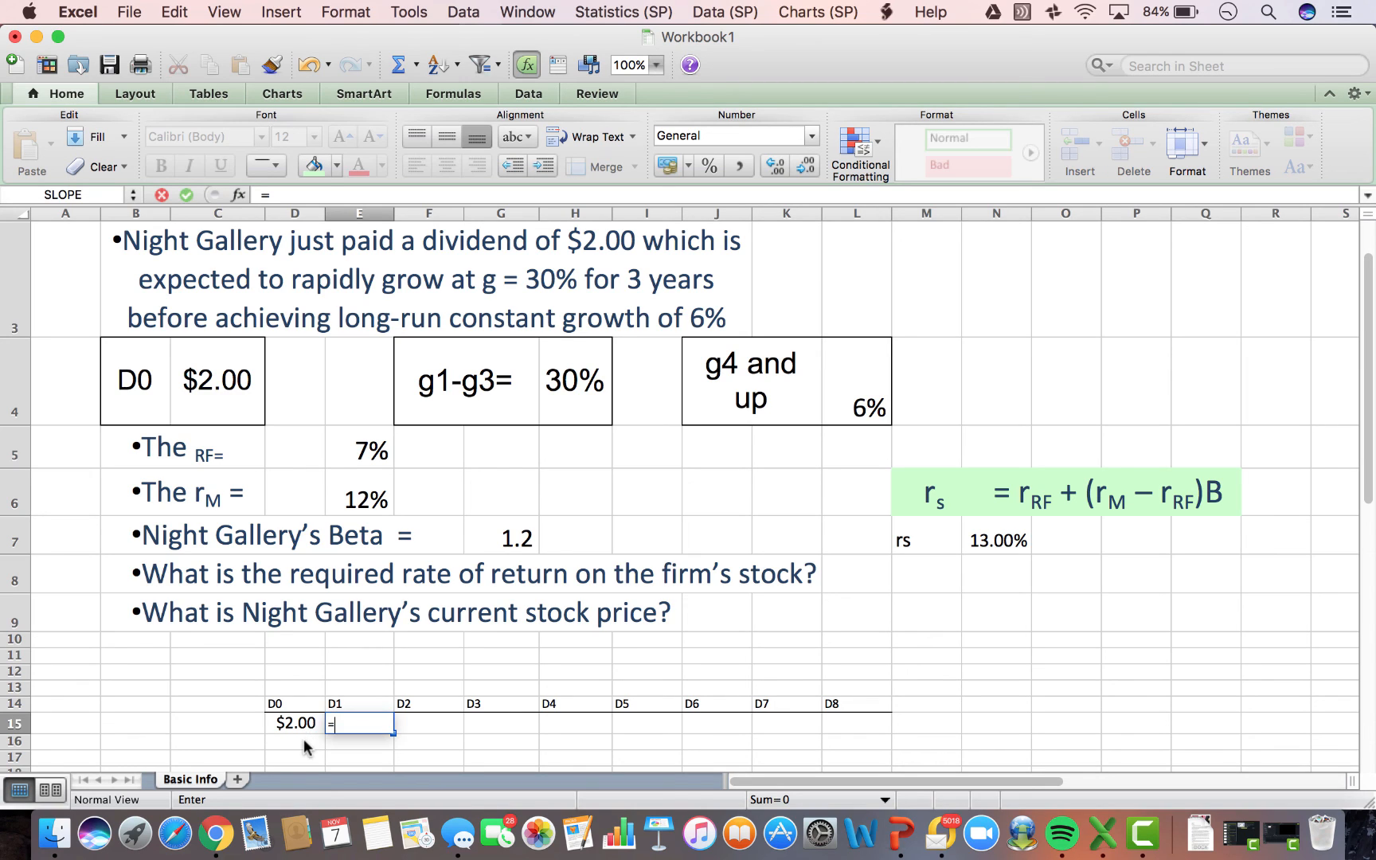
left_click(303, 738)
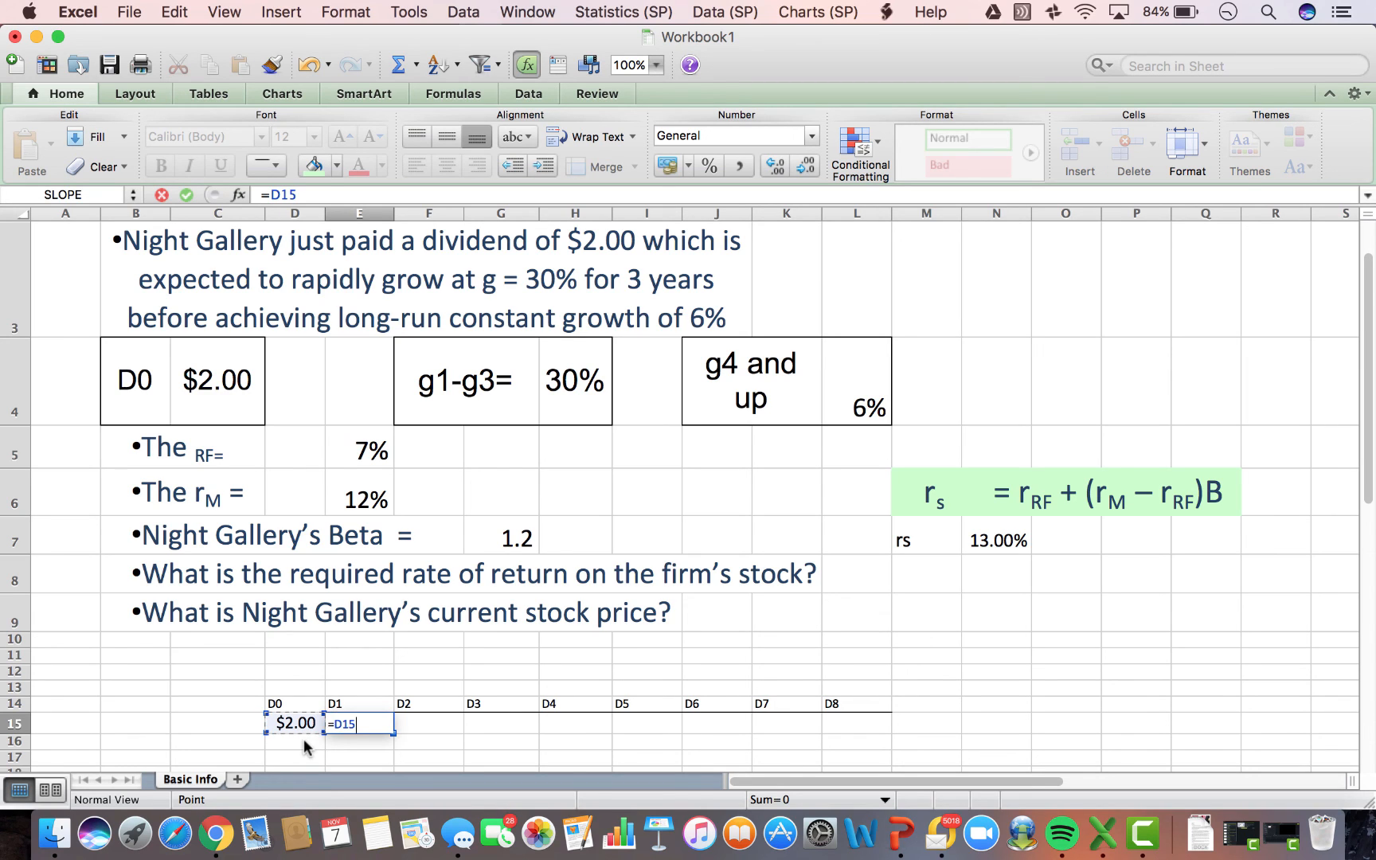
type("*(1+")
left_click(577, 390)
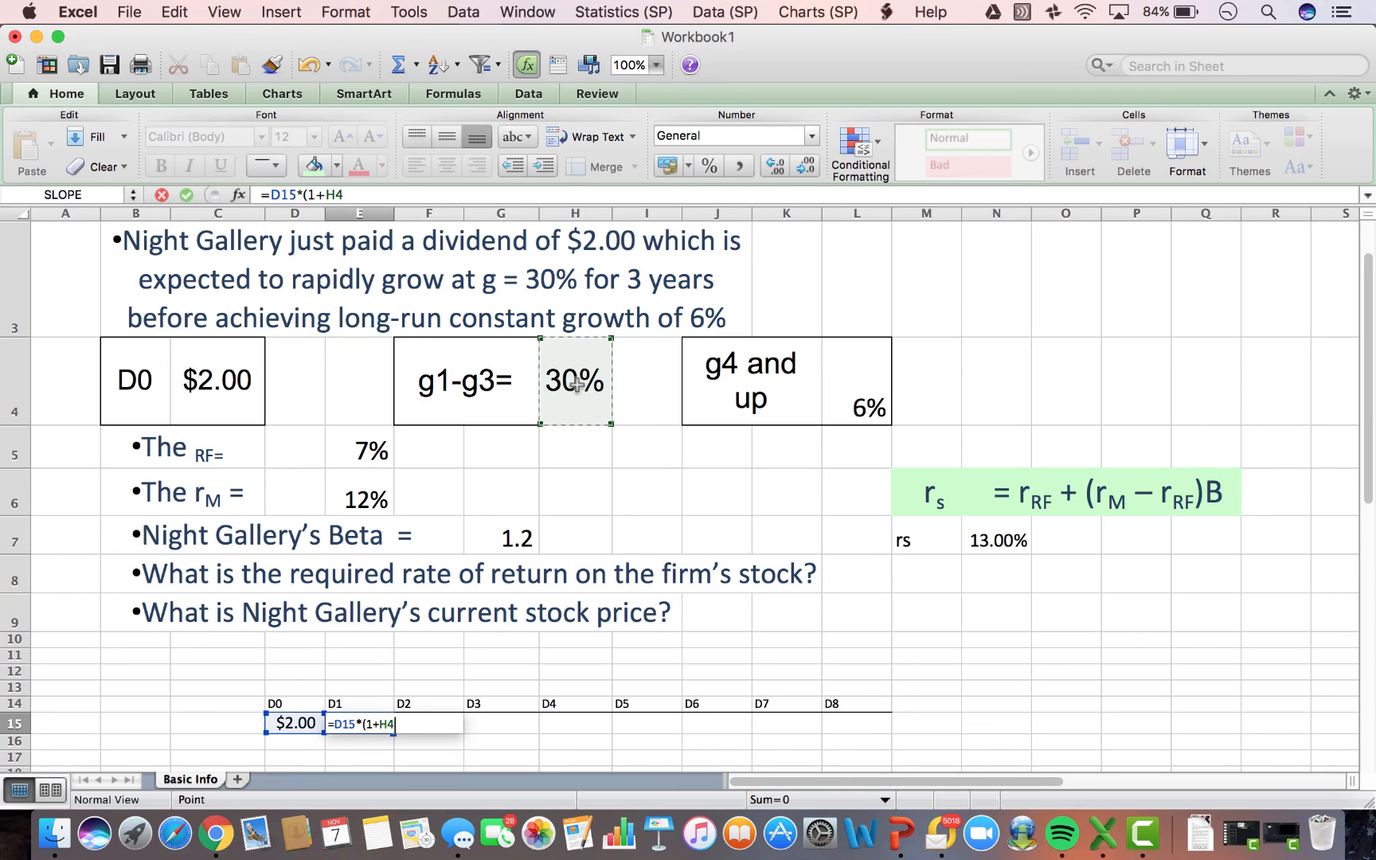
type(")")
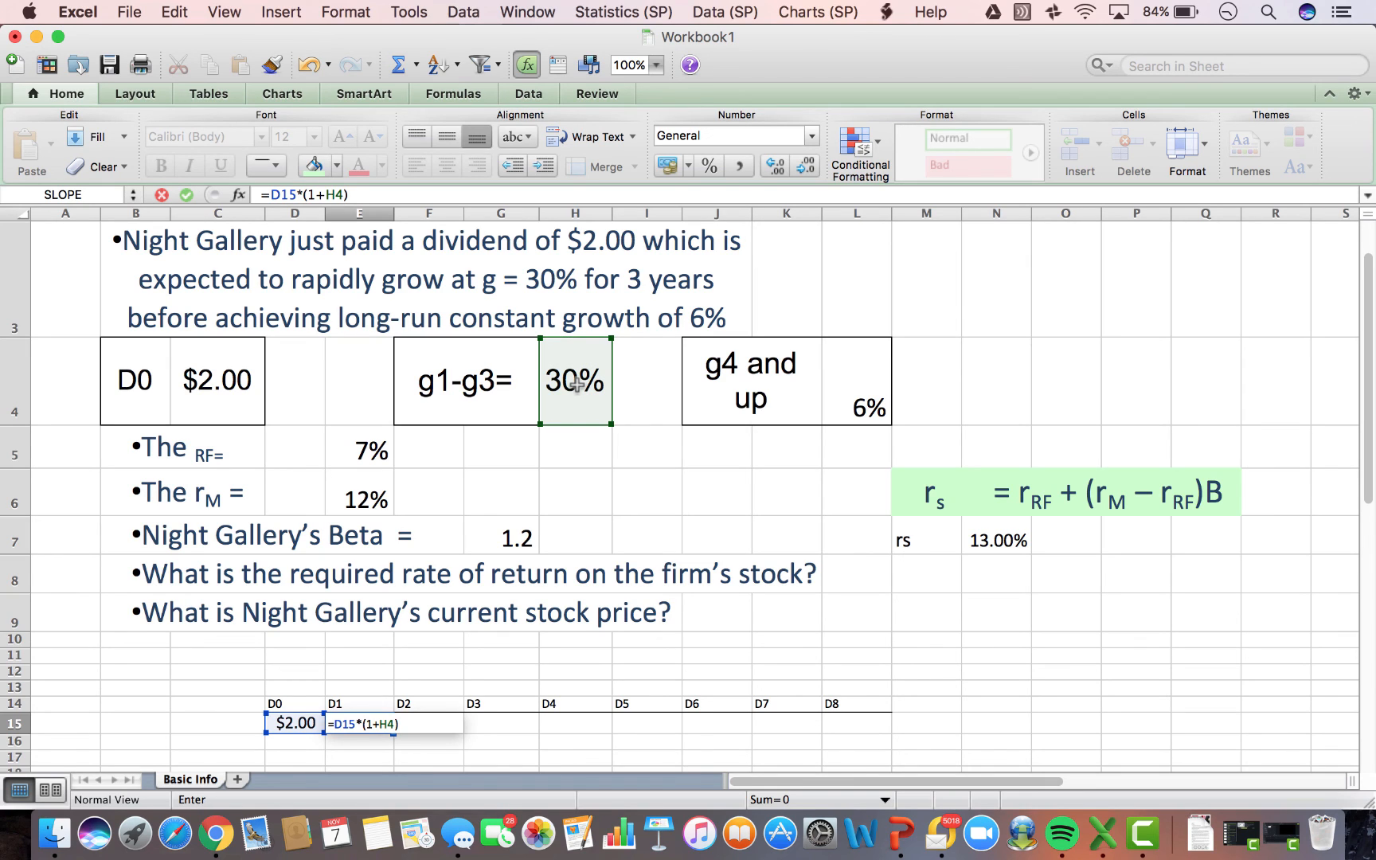
left_click(334, 195)
key("Left")
type("$")
key("Return")
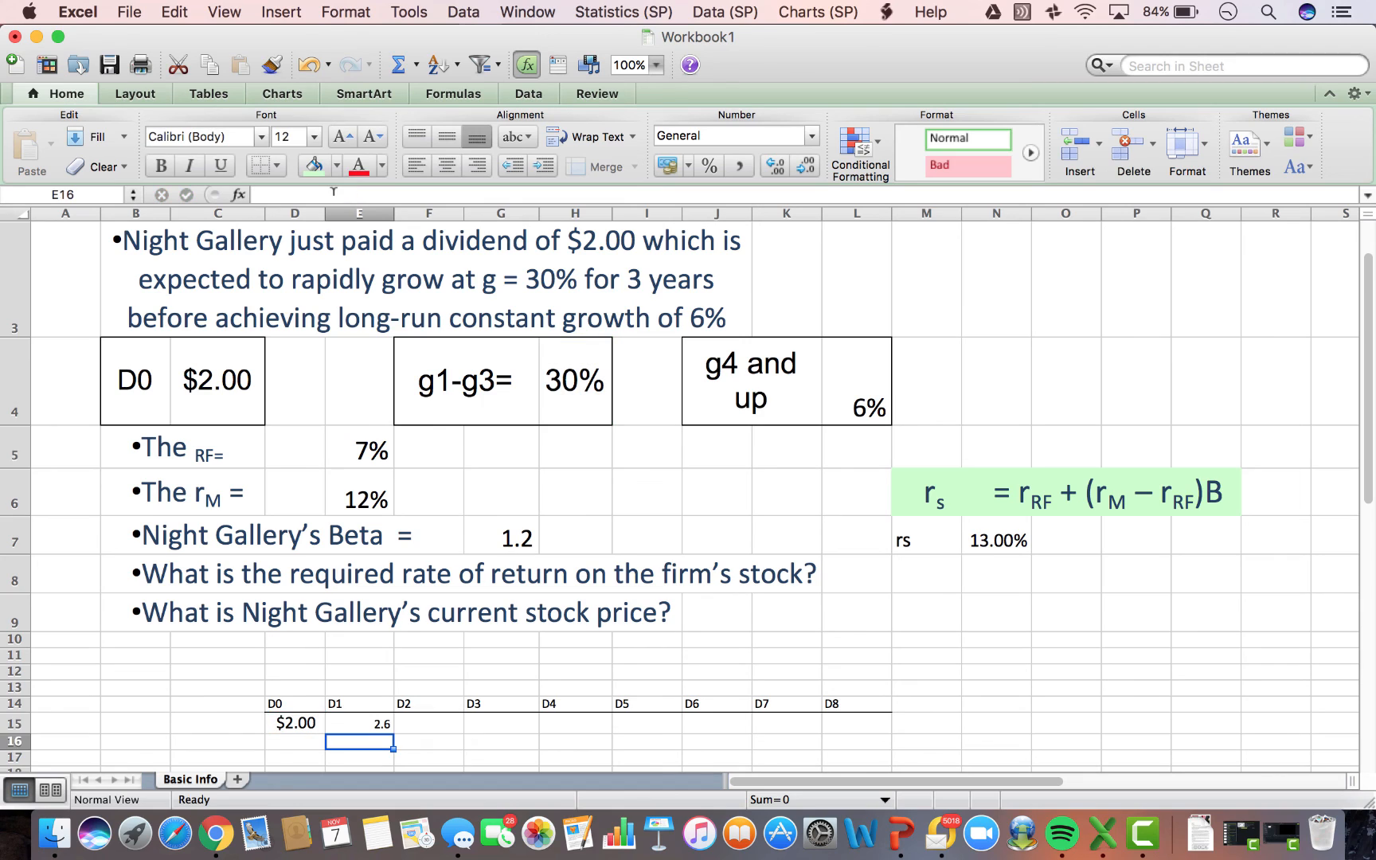
Fill the D1 dividend formula from E15 across to G15 for the D2 and D3 dividends.
left_click(312, 722)
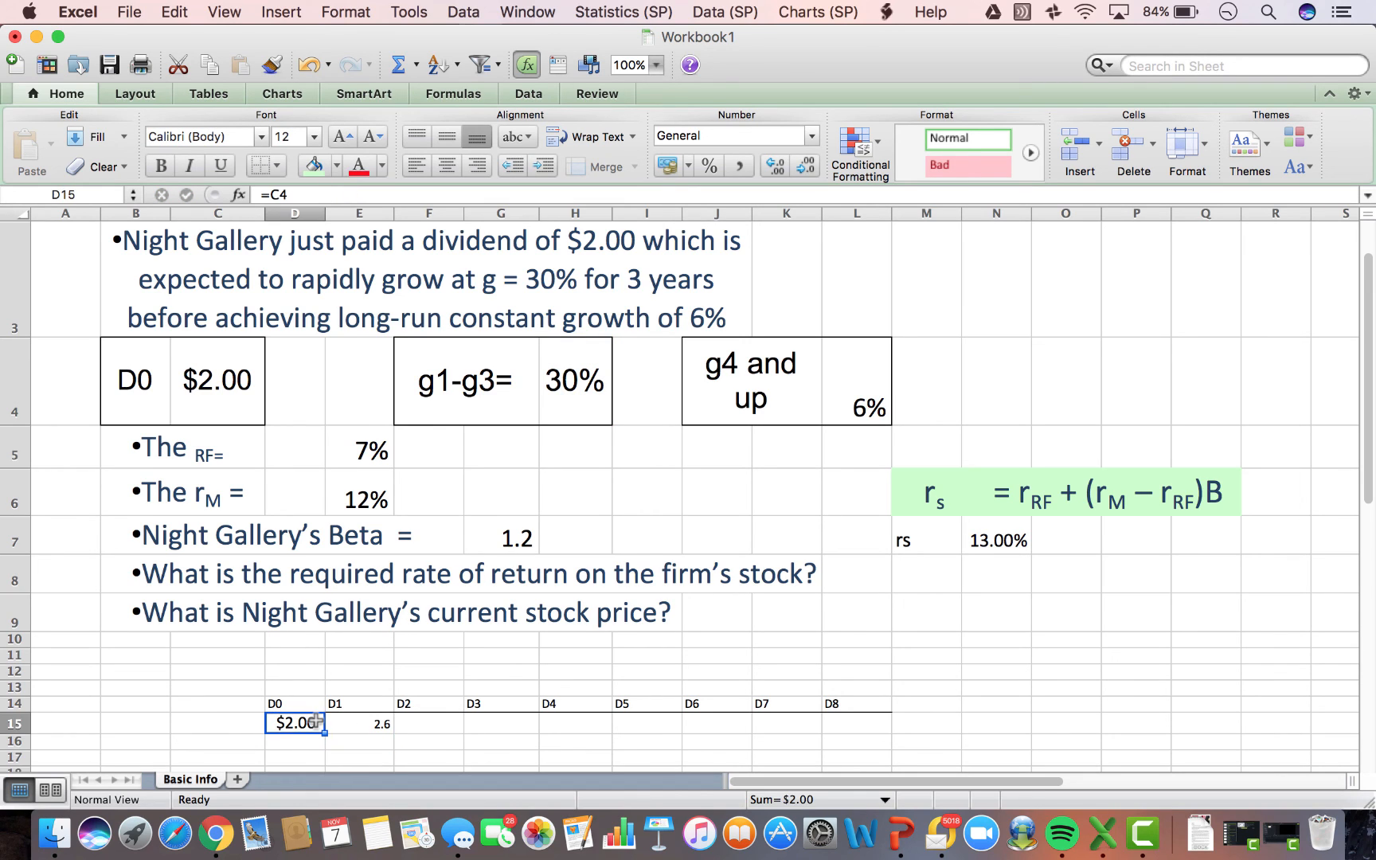
left_click(387, 728)
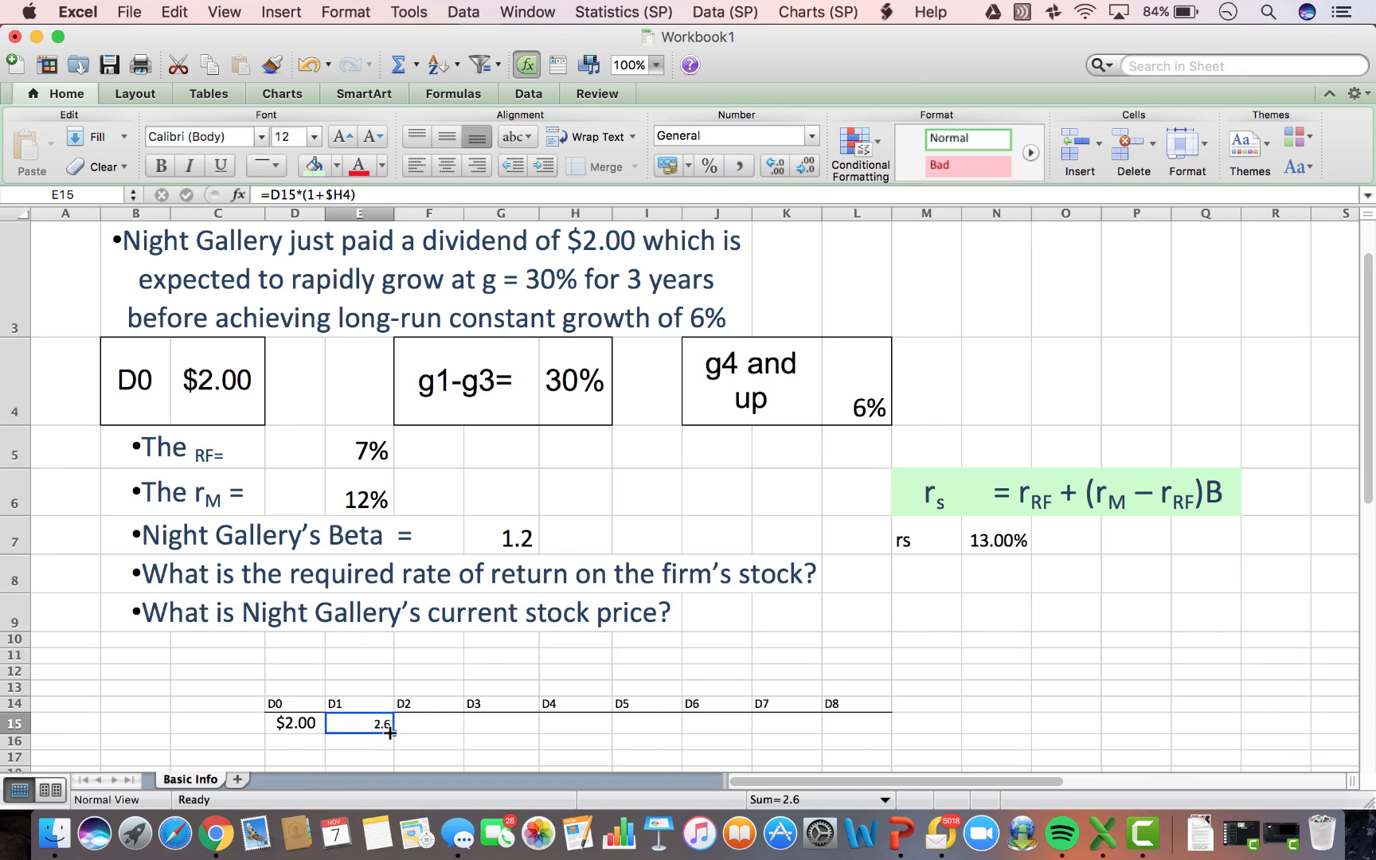
left_click_drag(390, 732, 513, 730)
left_click(374, 724)
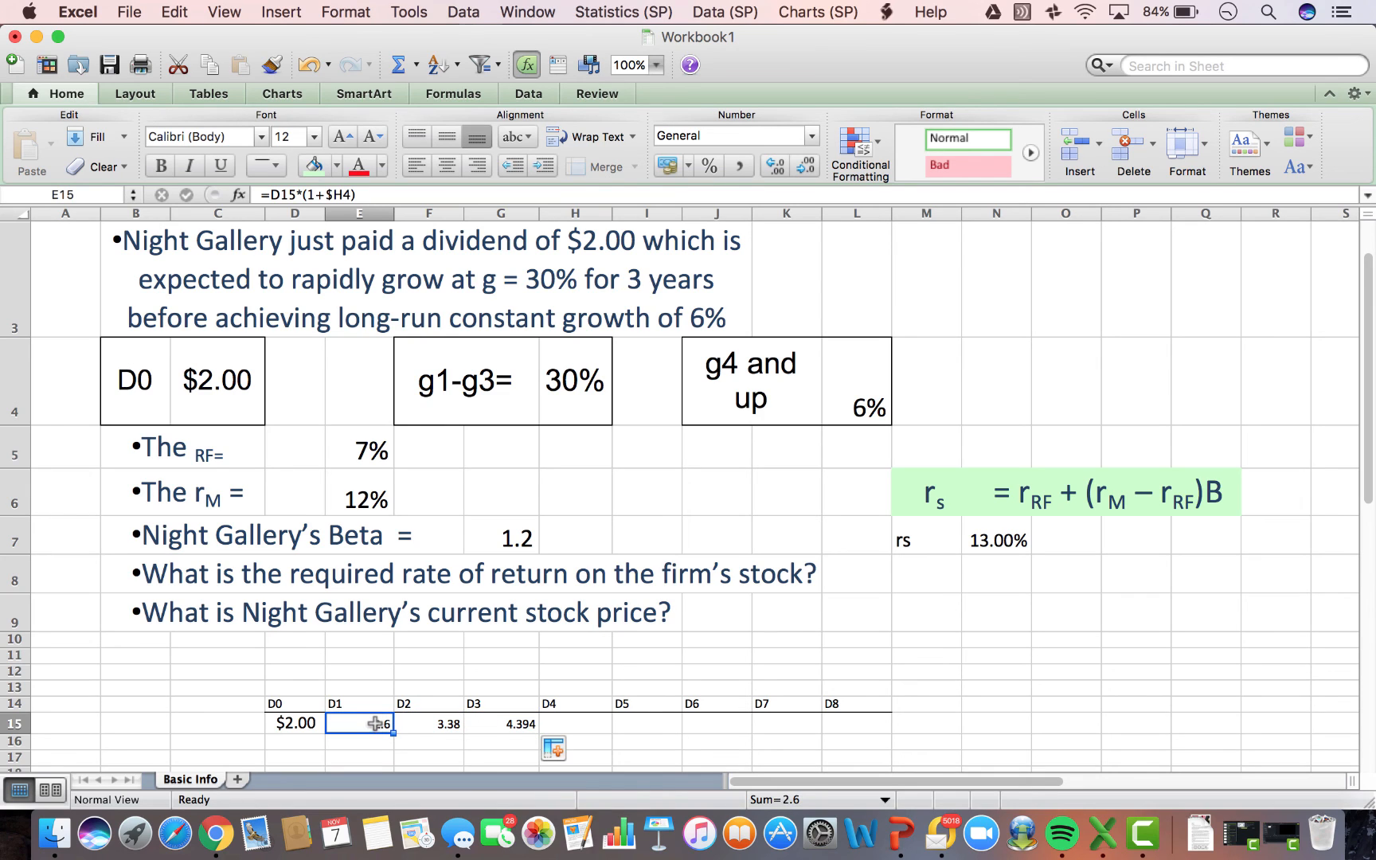
Apply the Accounting currency format to the D0 to D3 dividends in D15:G15.
left_click(430, 723)
left_click(508, 722)
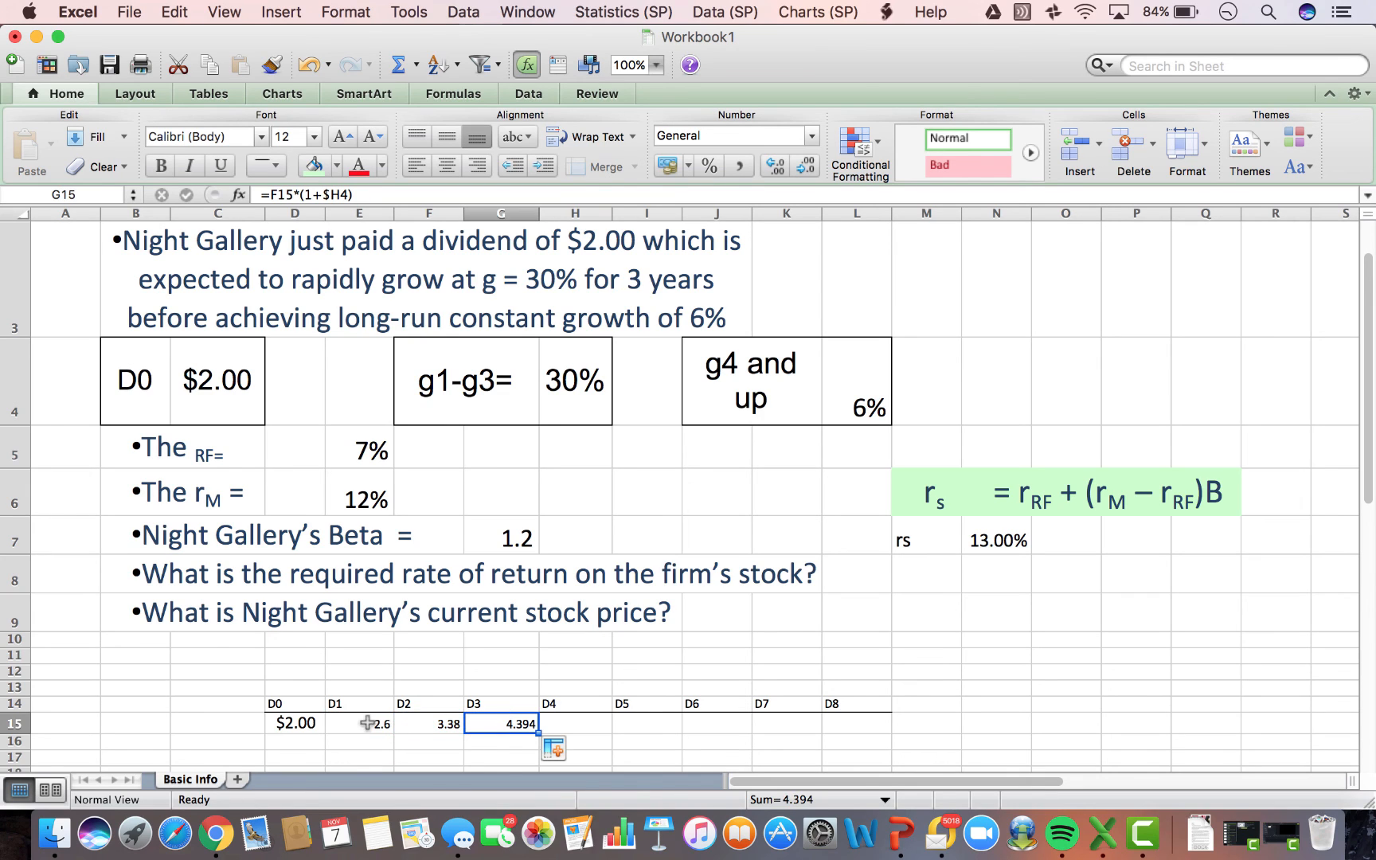
left_click(298, 724)
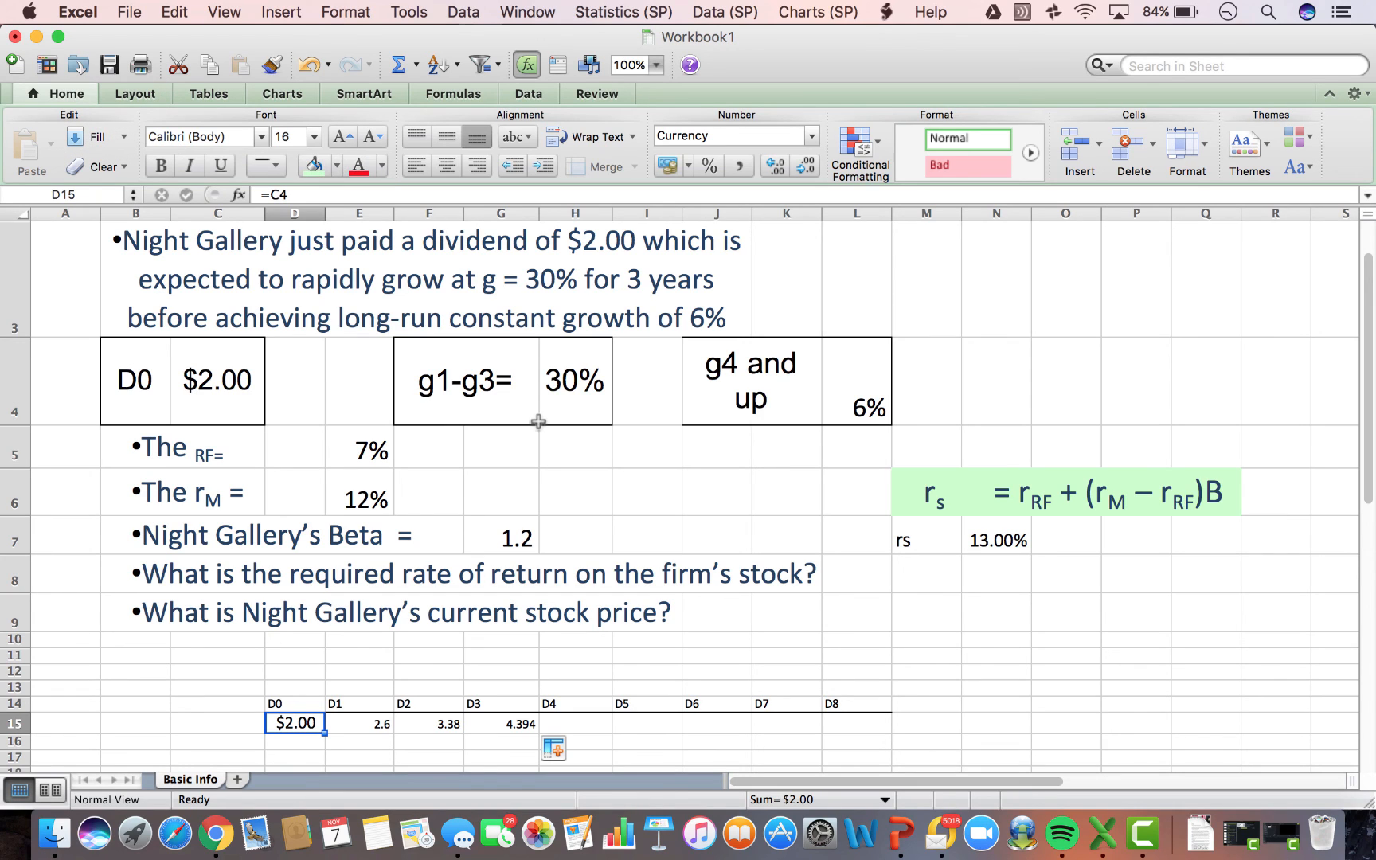
left_click_drag(511, 723, 362, 717)
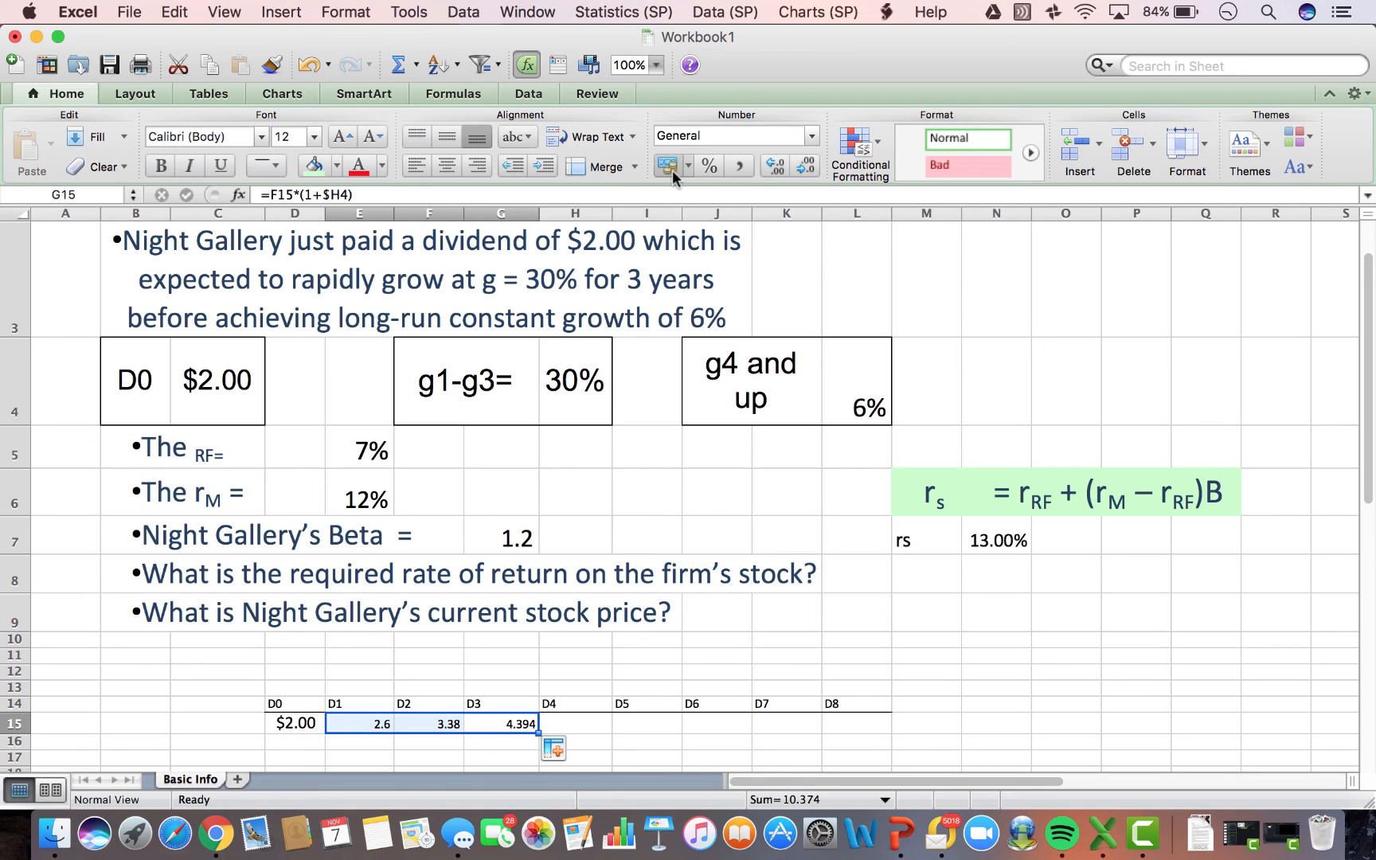
key("shift+Left")
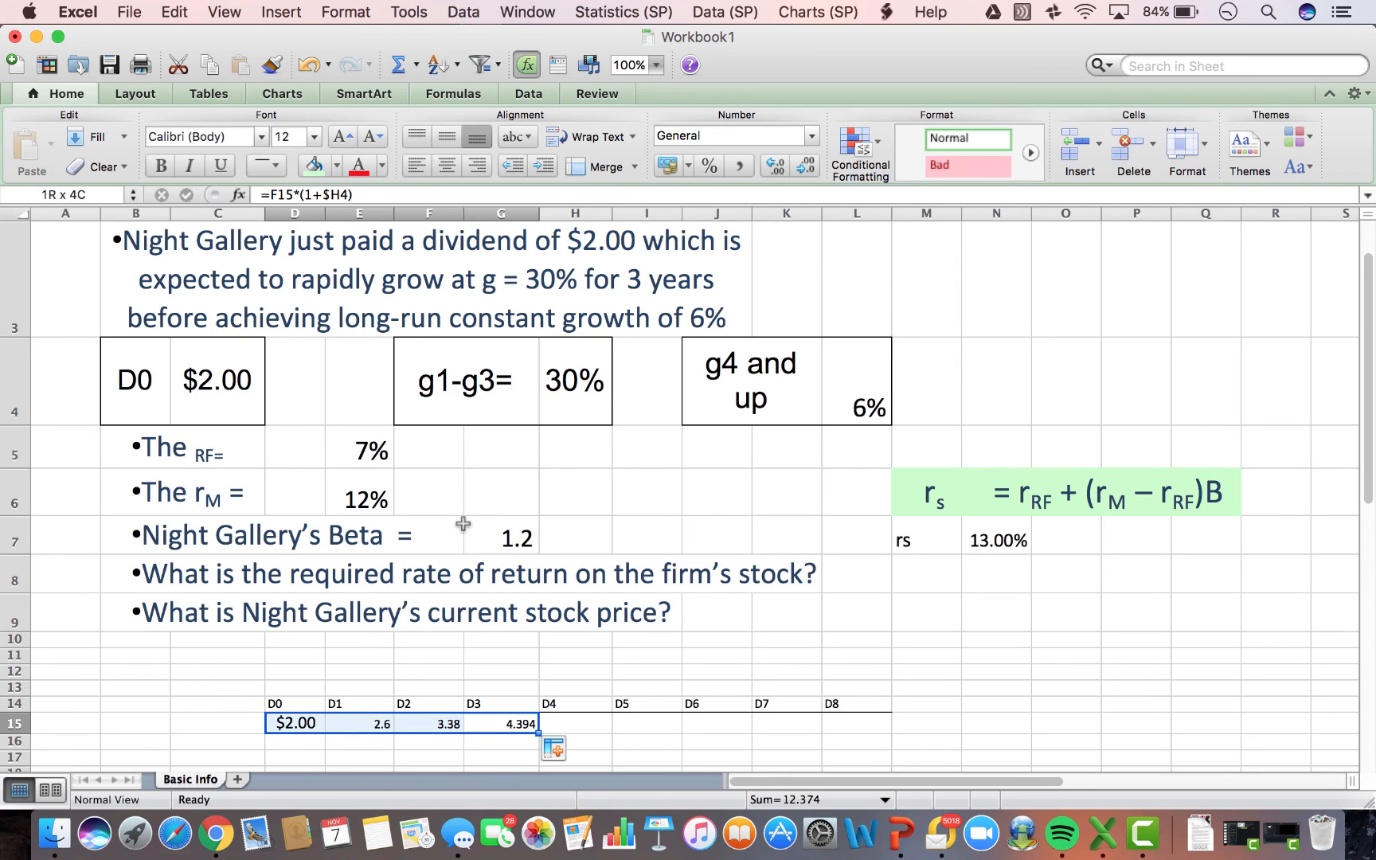
left_click(671, 163)
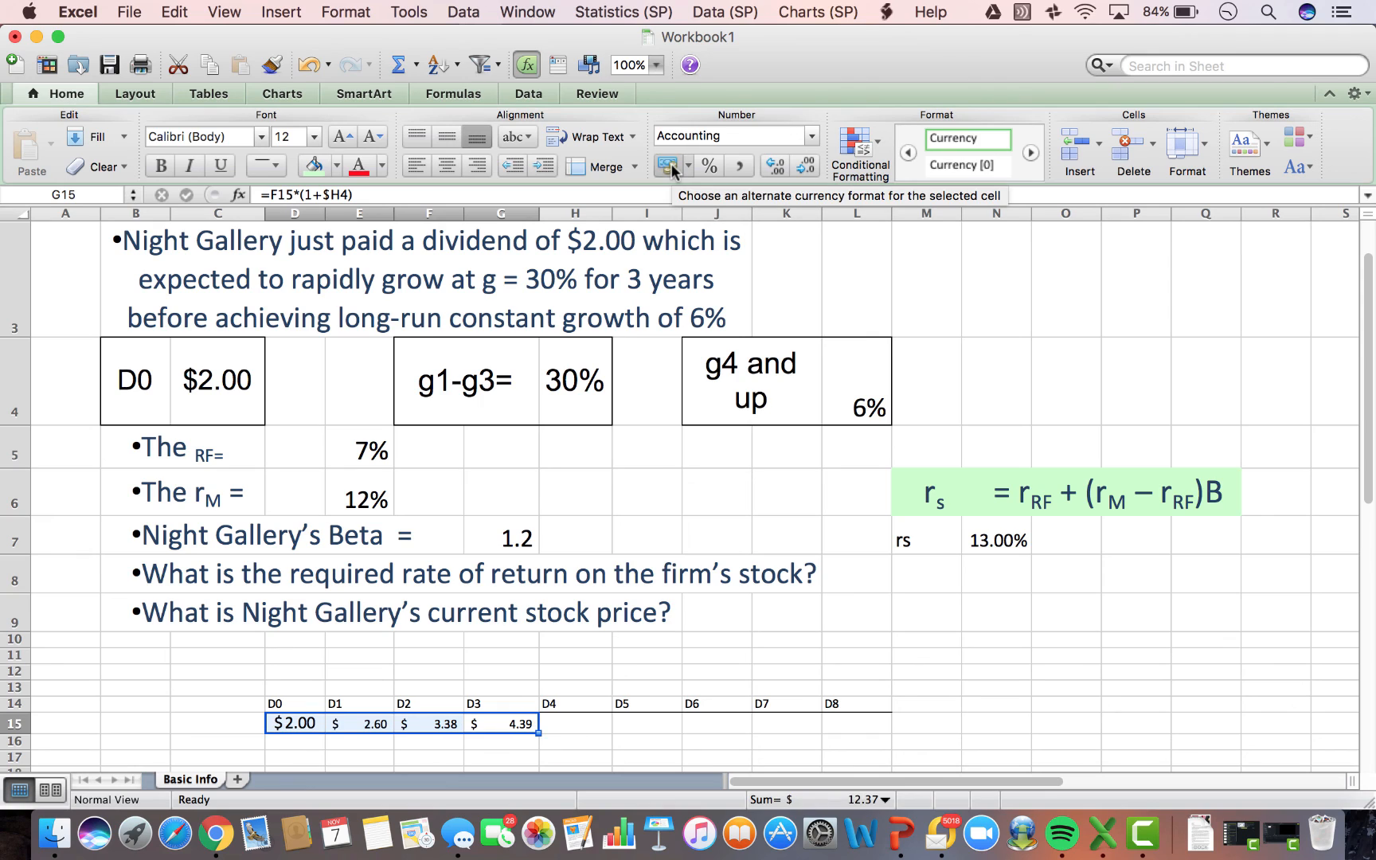
Set the font size of the dividends in D15:G15 to 16 points.
left_click(338, 136)
left_click(339, 136)
left_click(338, 136)
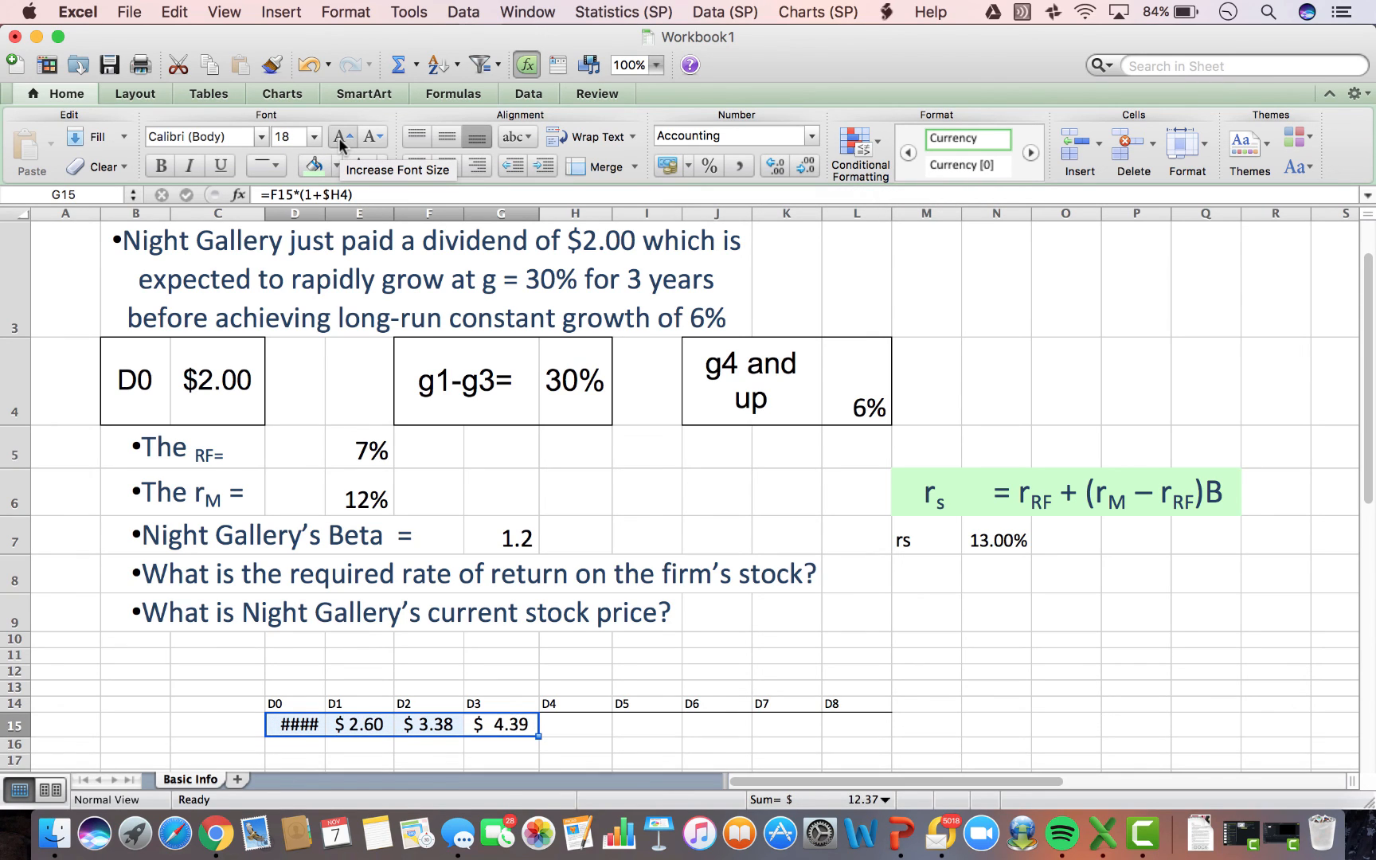
left_click(372, 137)
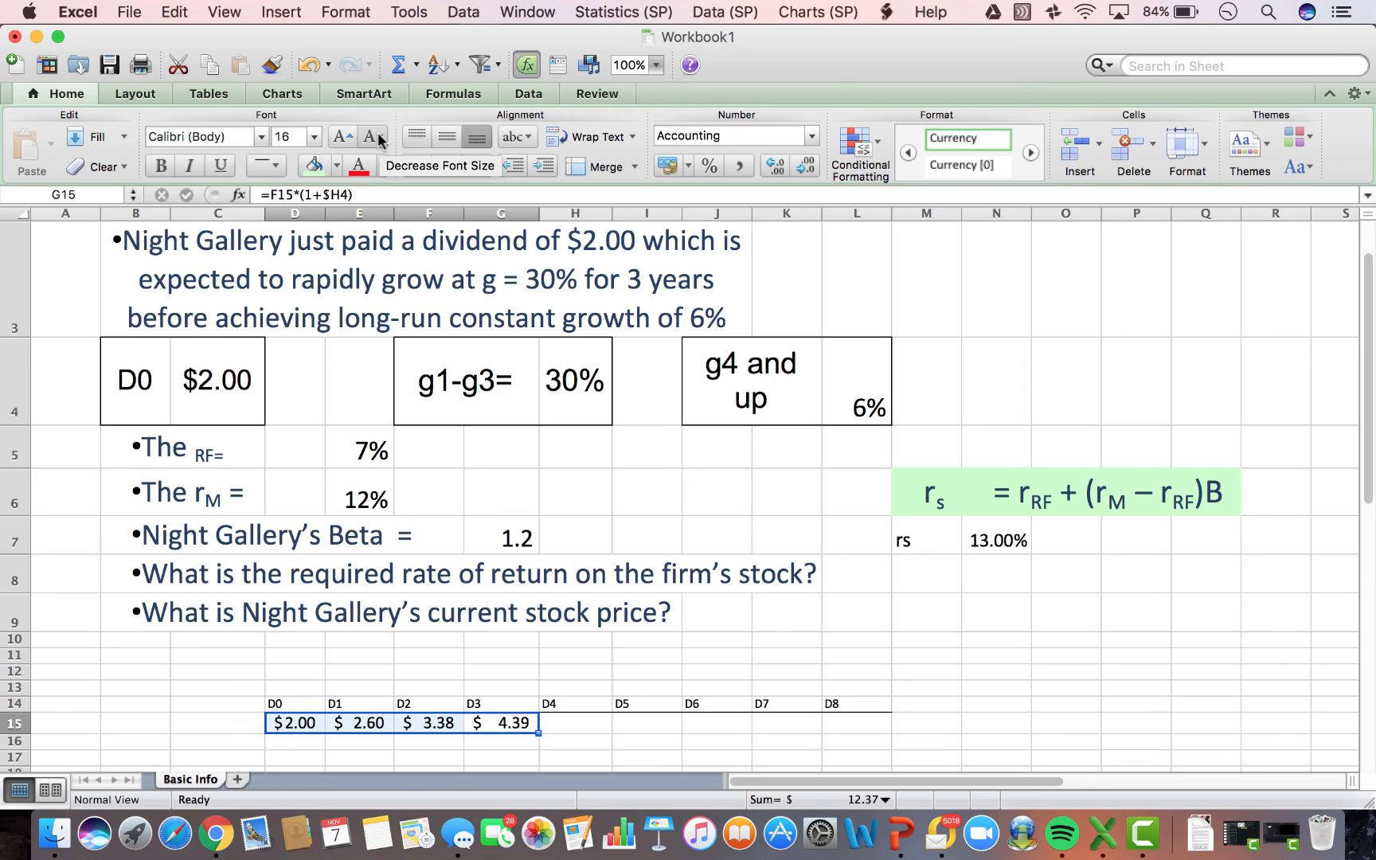
Calculate the D4 dividend in H15 from D3 and the long-run growth rate with the formula =G15*(1+L4).
left_click(569, 729)
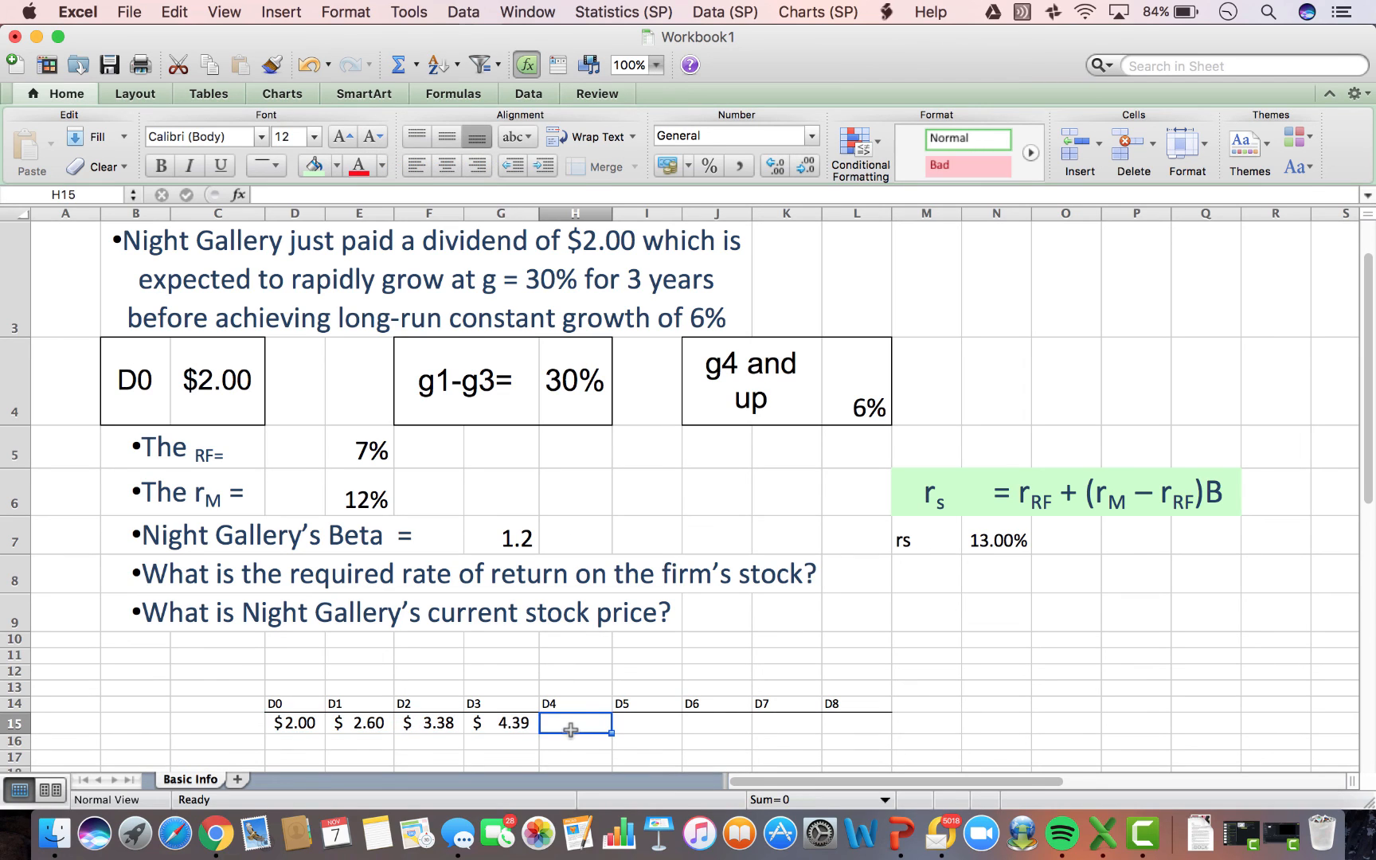
left_click(510, 723)
double_click(511, 722)
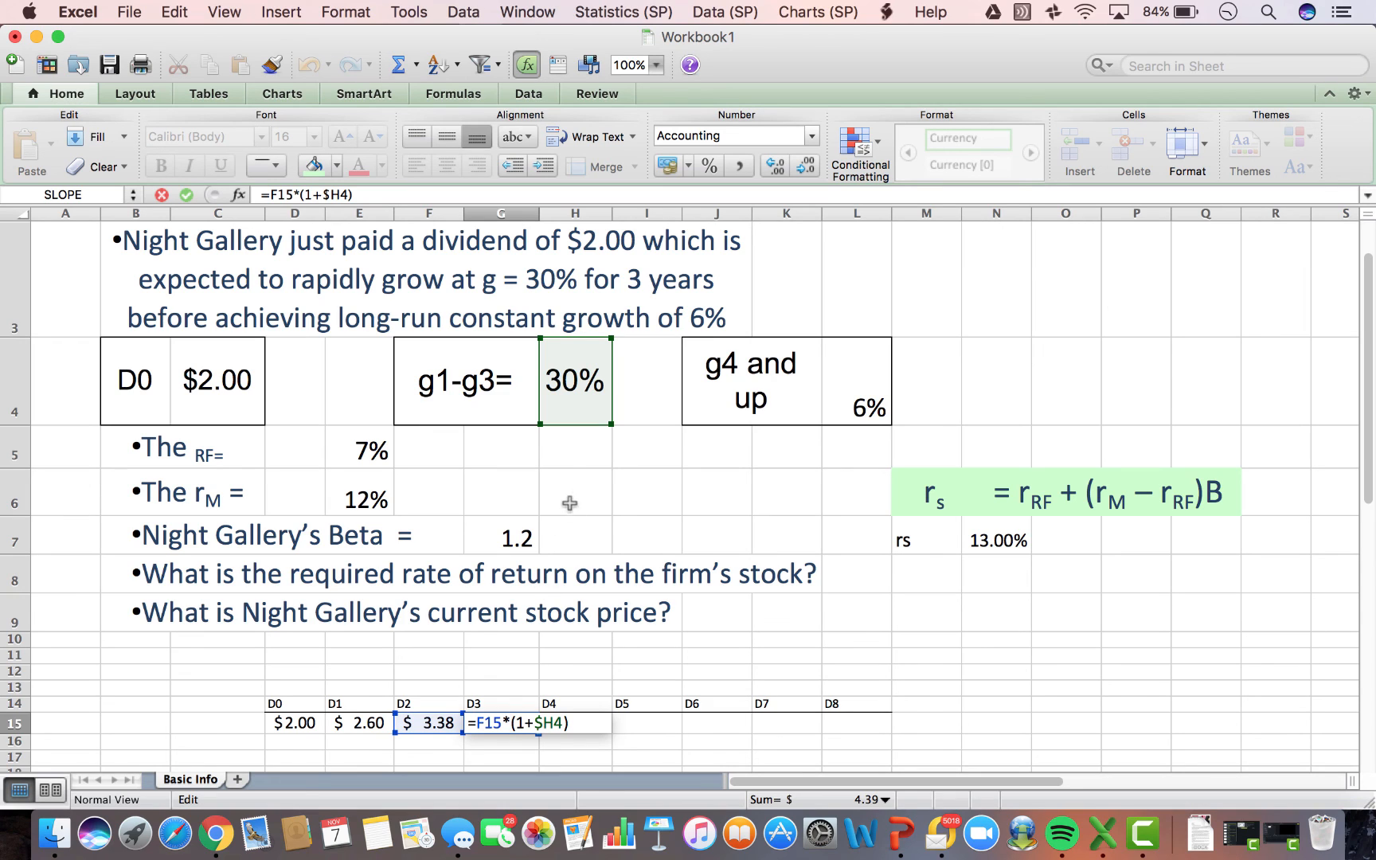
key("Return")
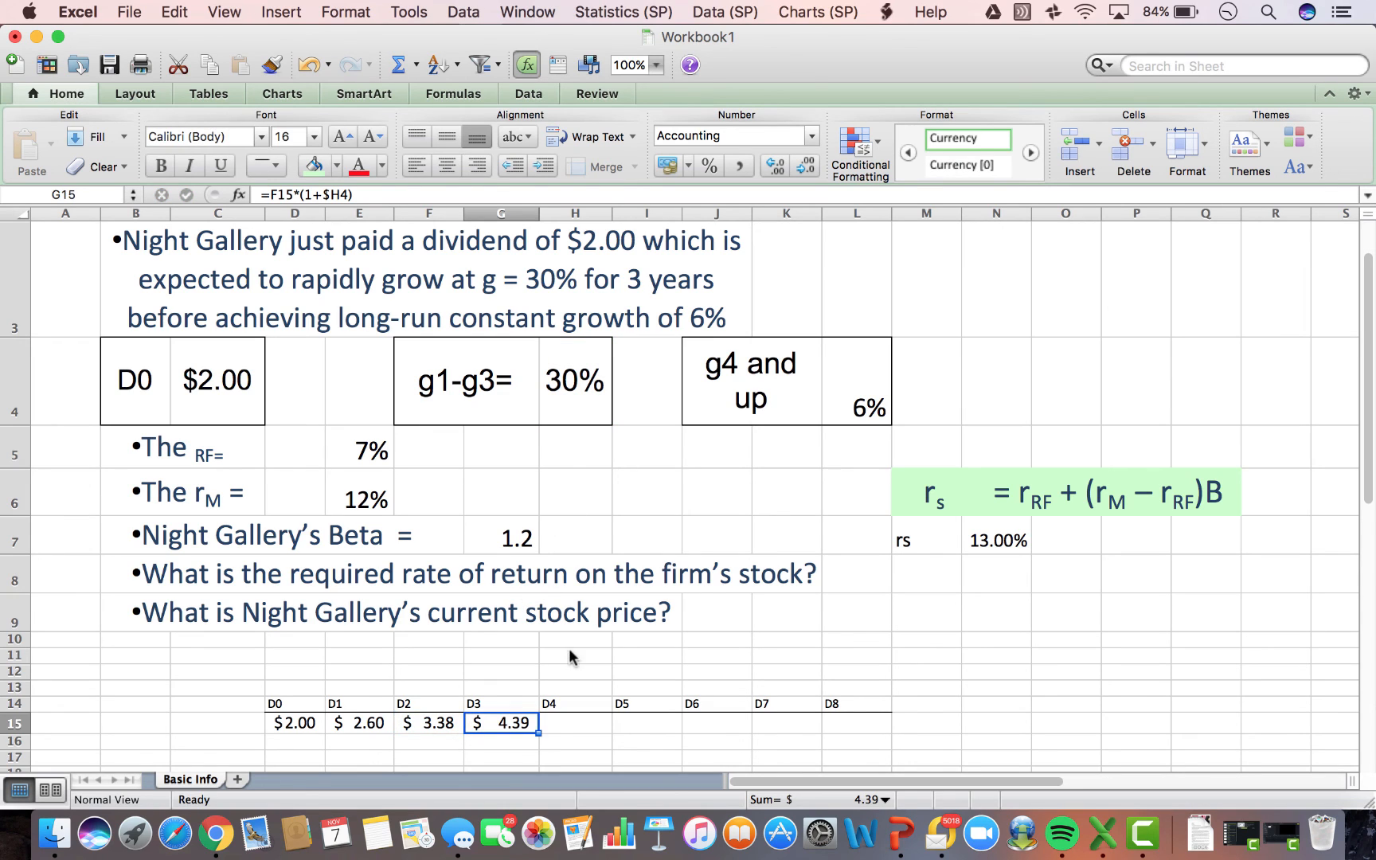
left_click(558, 720)
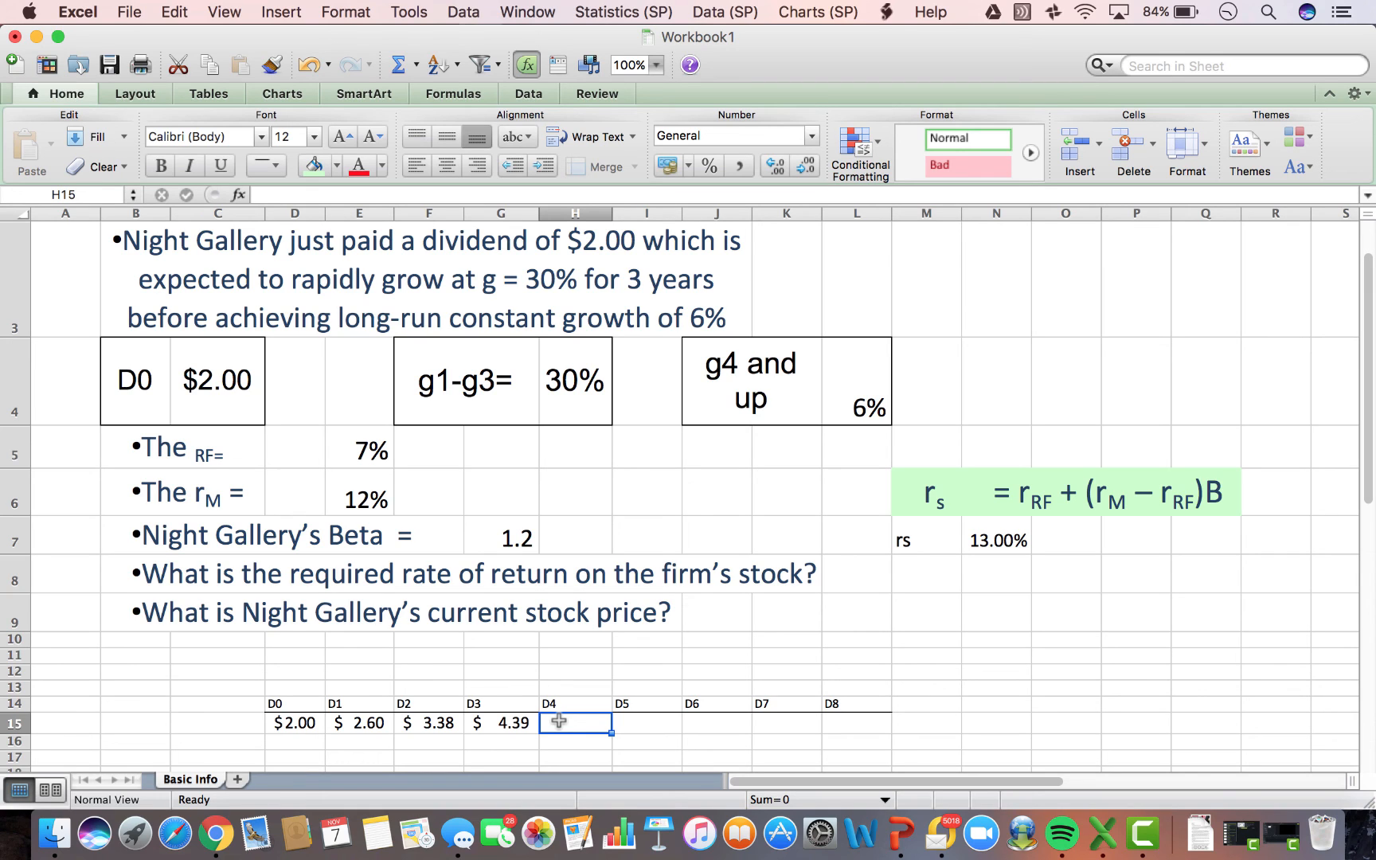
type("=")
key("Left")
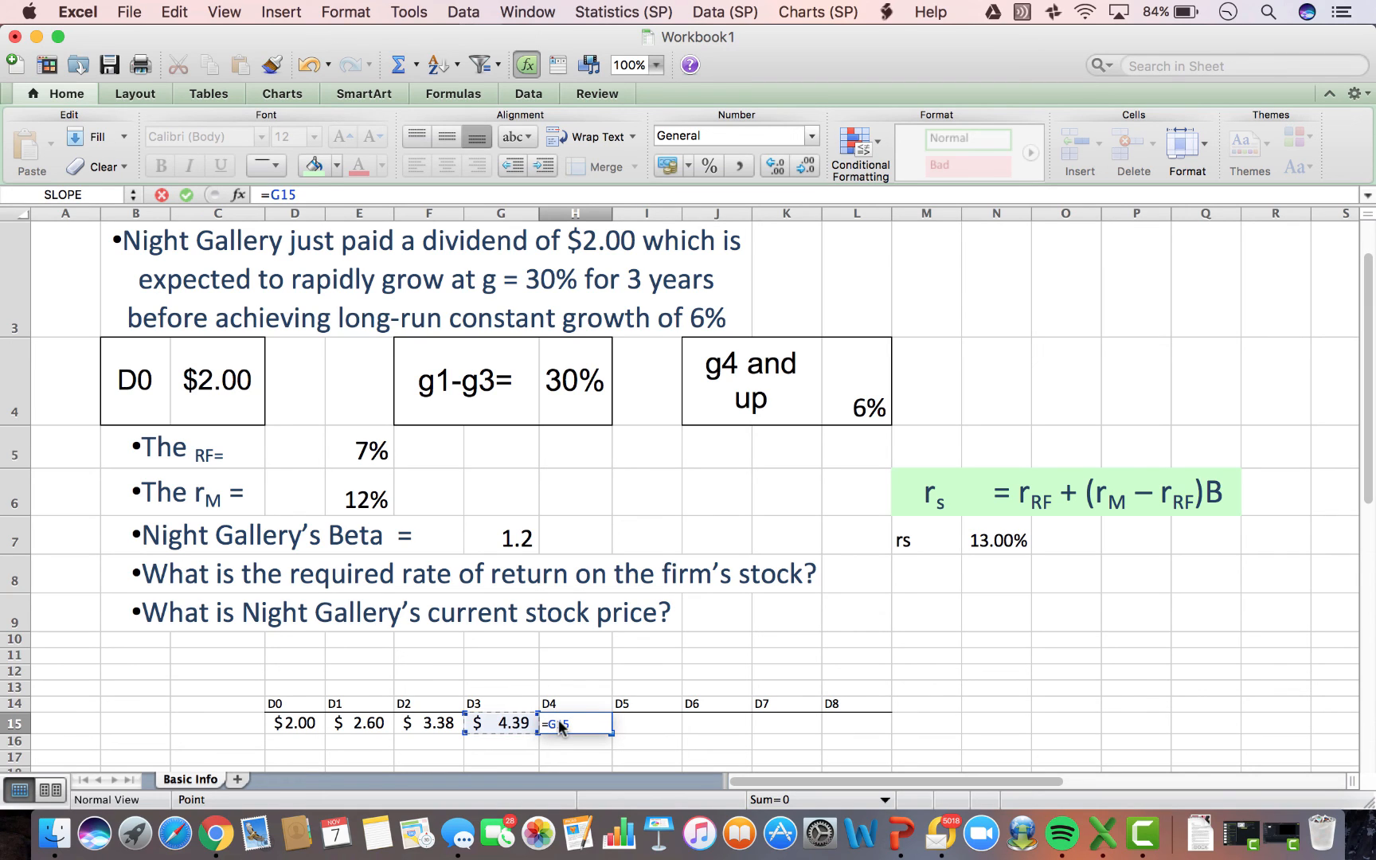
type("*(1+")
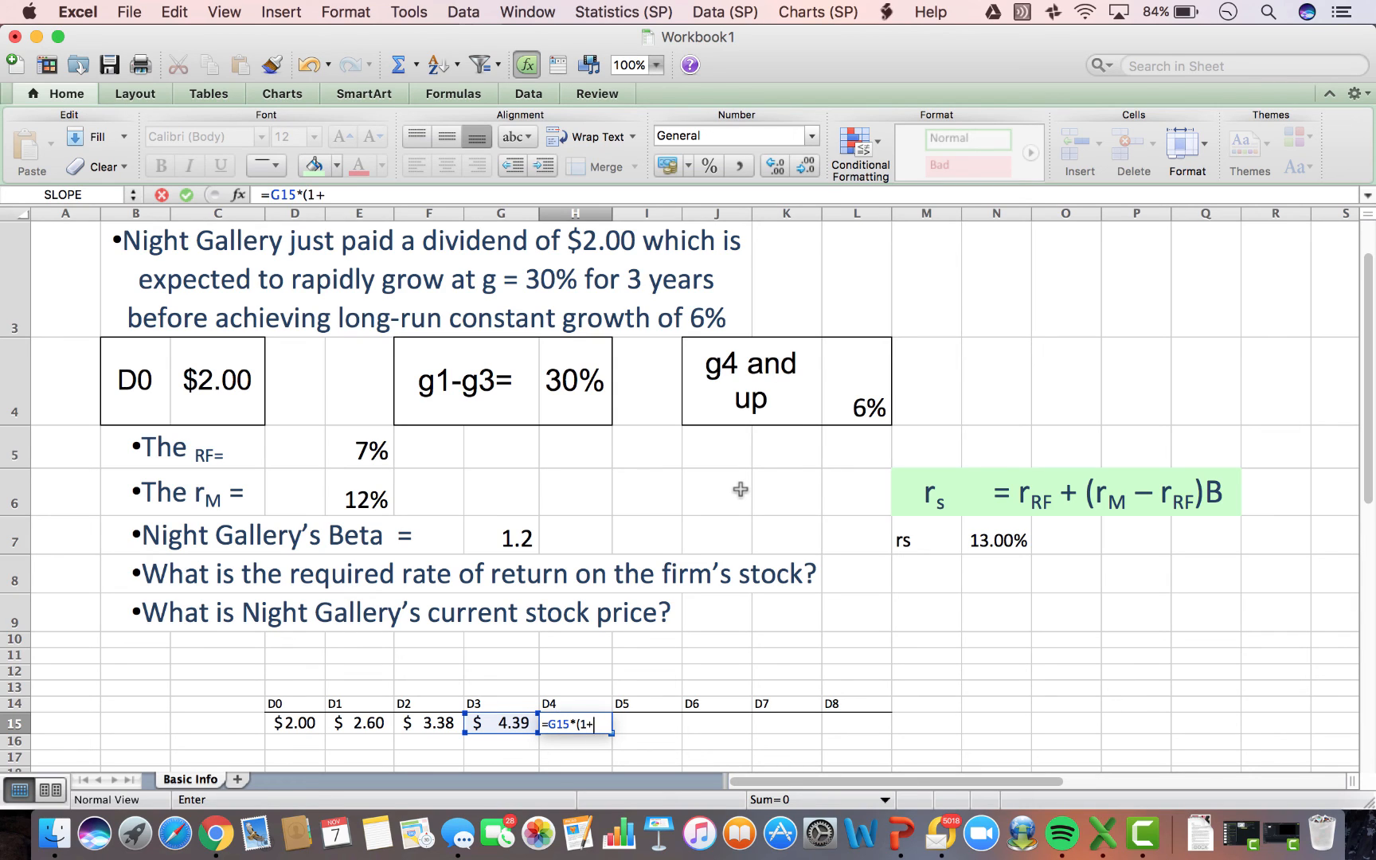
left_click(868, 411)
type(")")
key("Return")
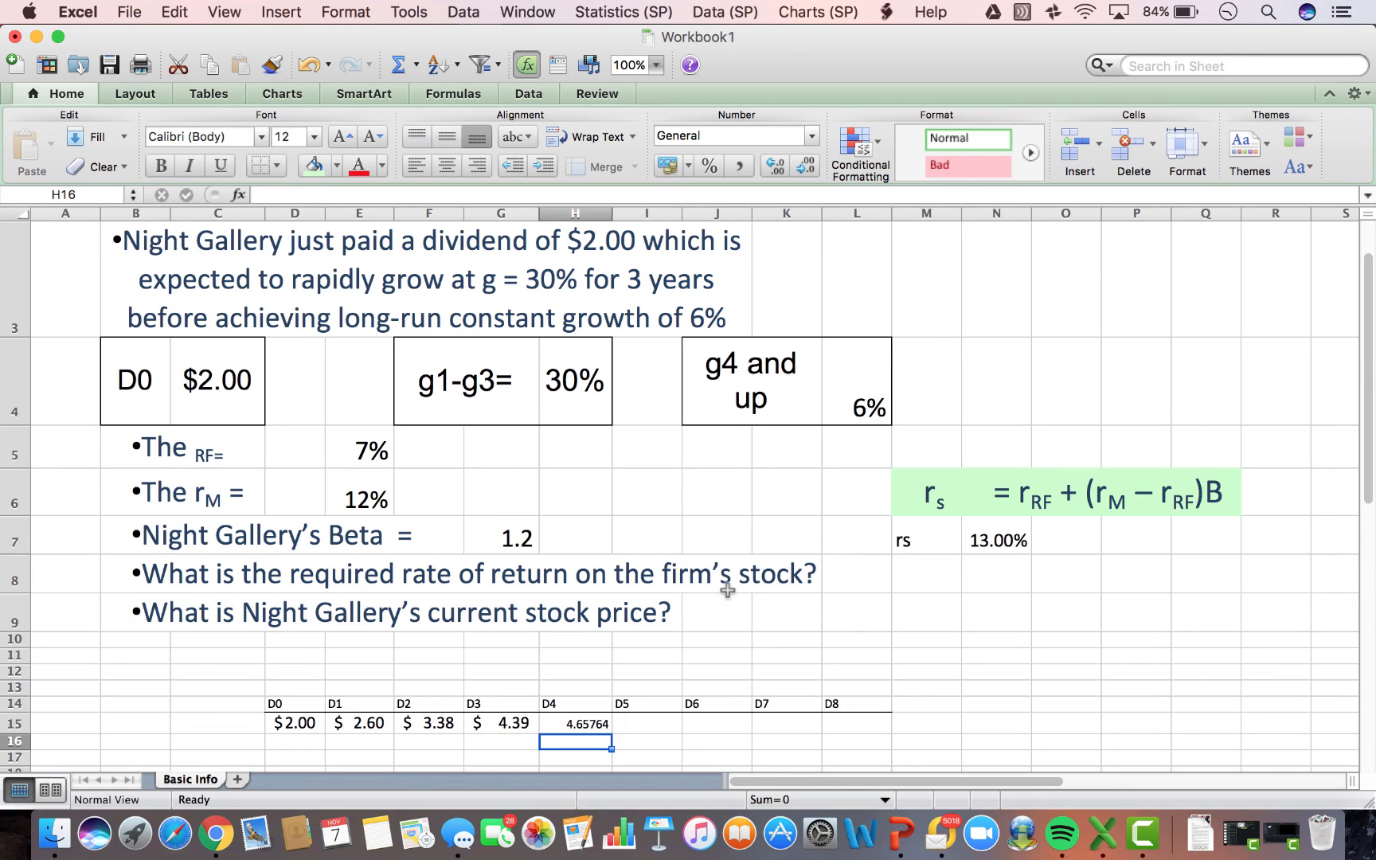
Format the D4 dividend in H15 as Accounting currency at 16 points.
left_click(566, 723)
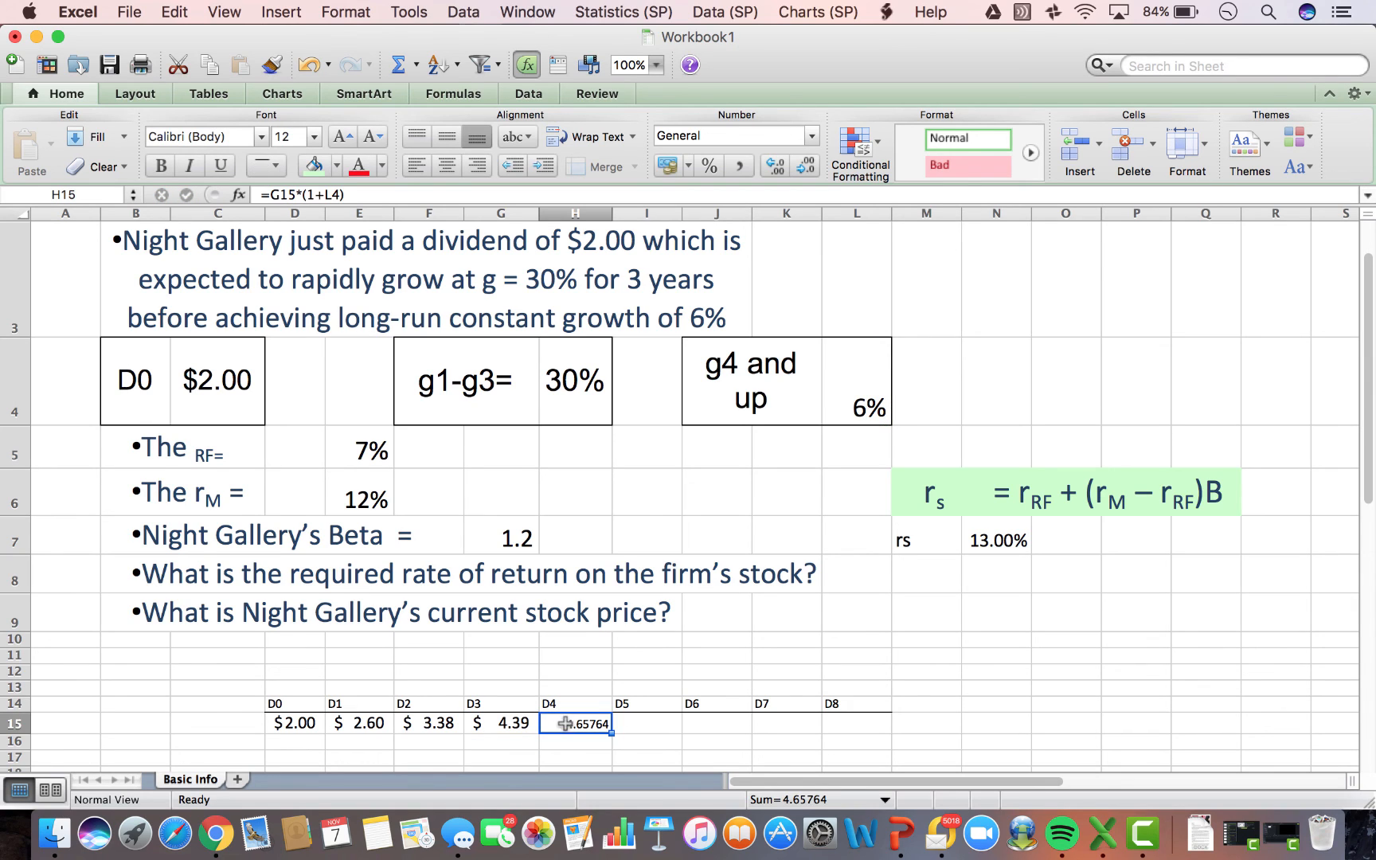
left_click(668, 166)
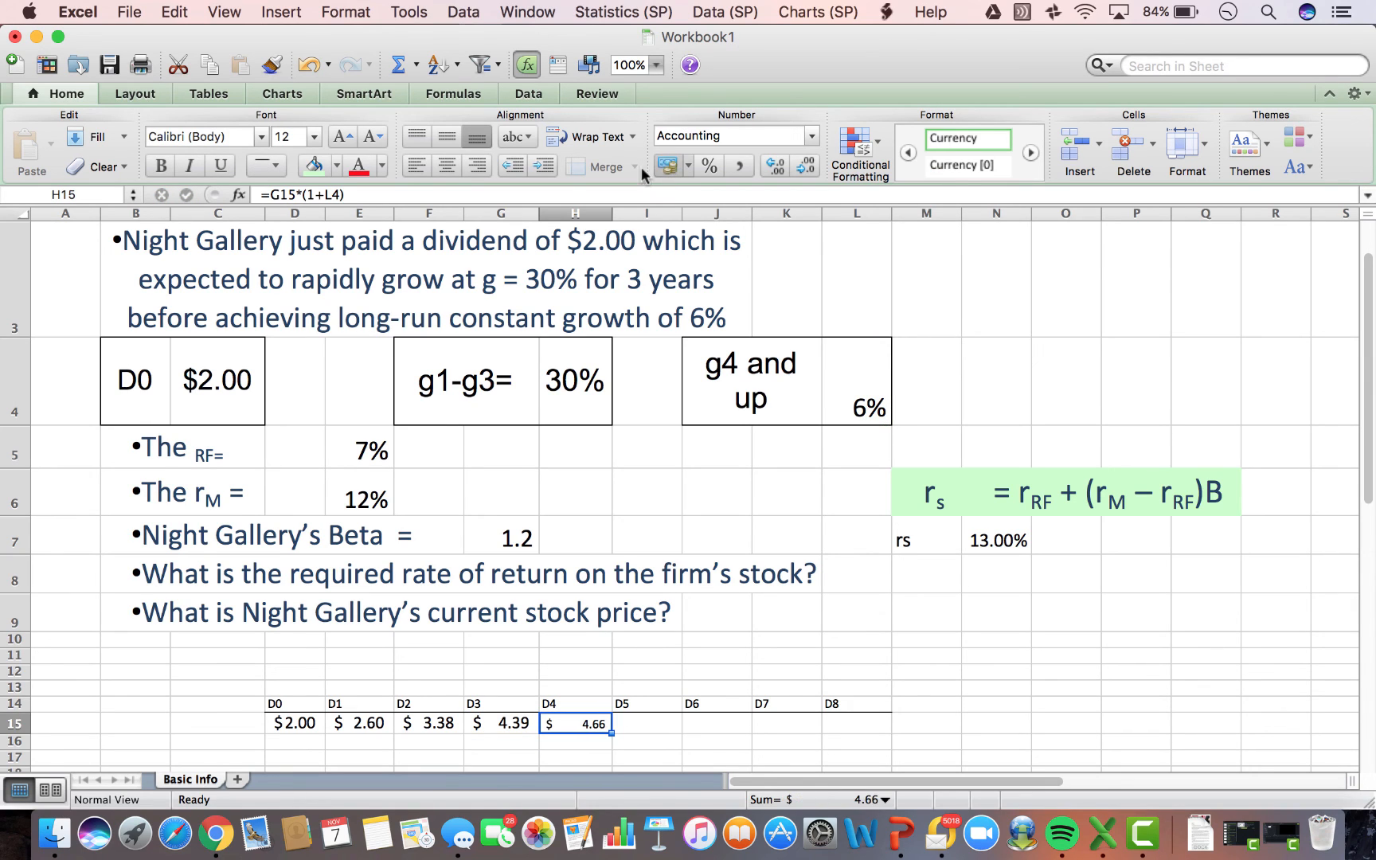
left_click(340, 134)
left_click(340, 134)
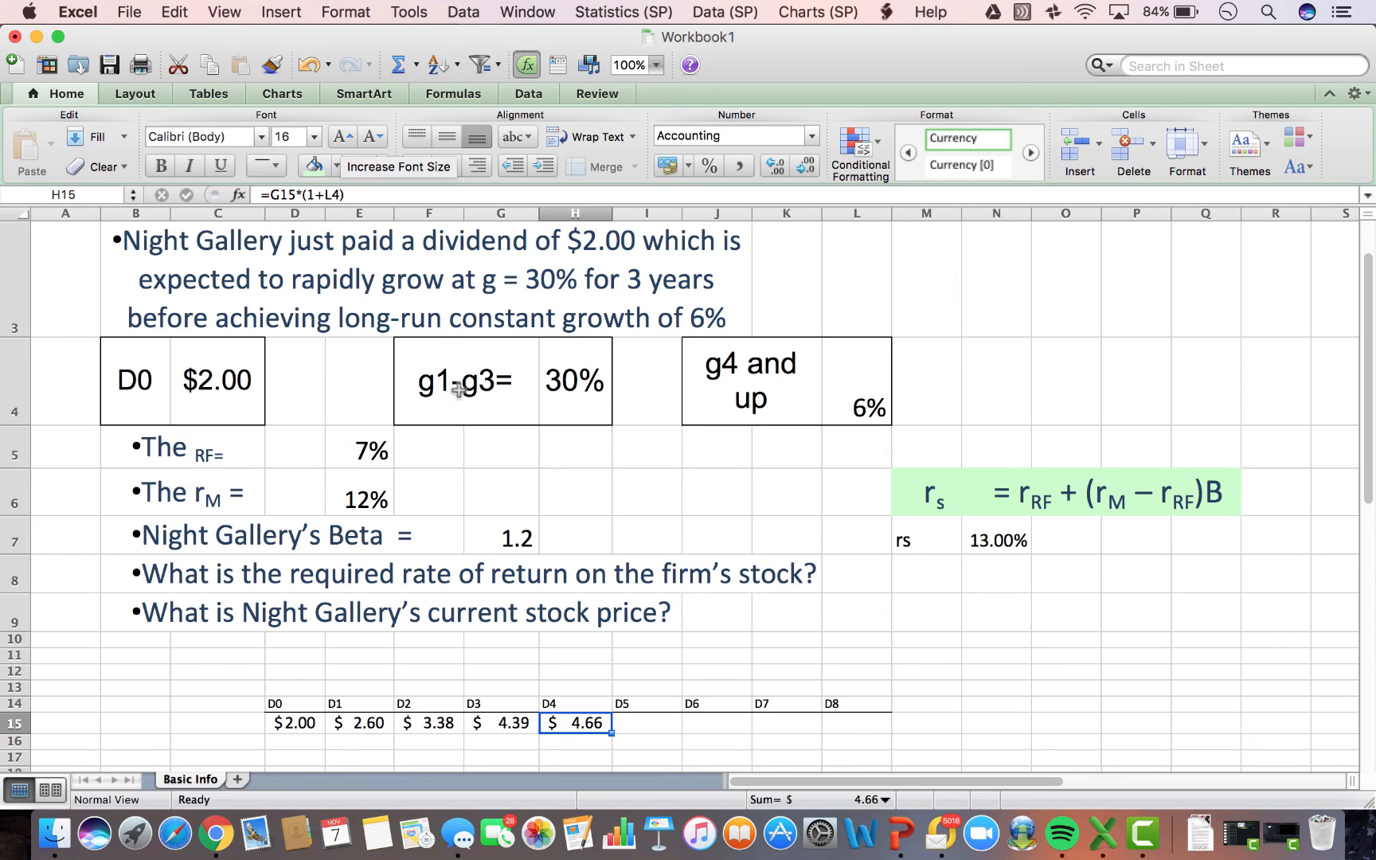
left_click(645, 721)
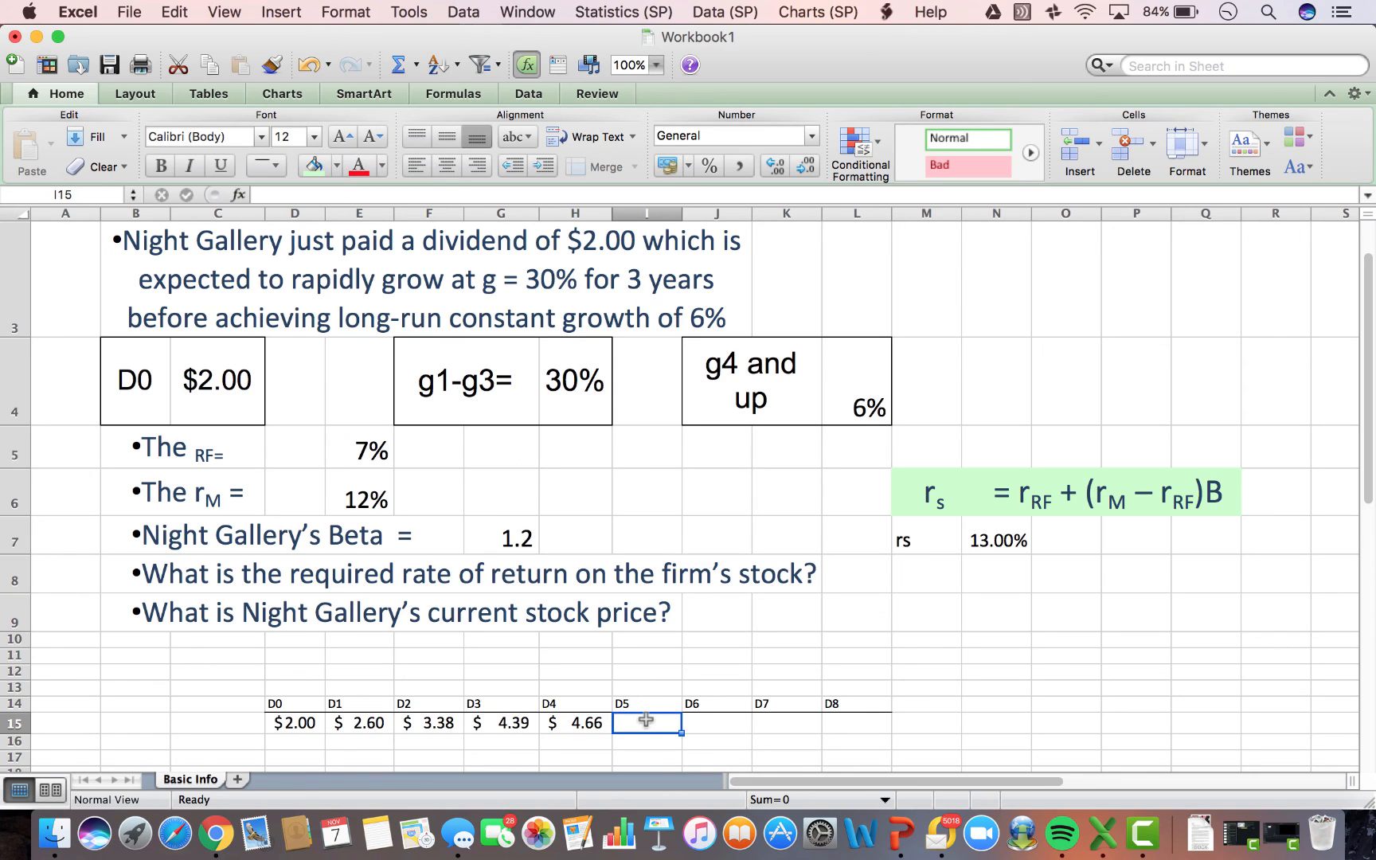
key("Return")
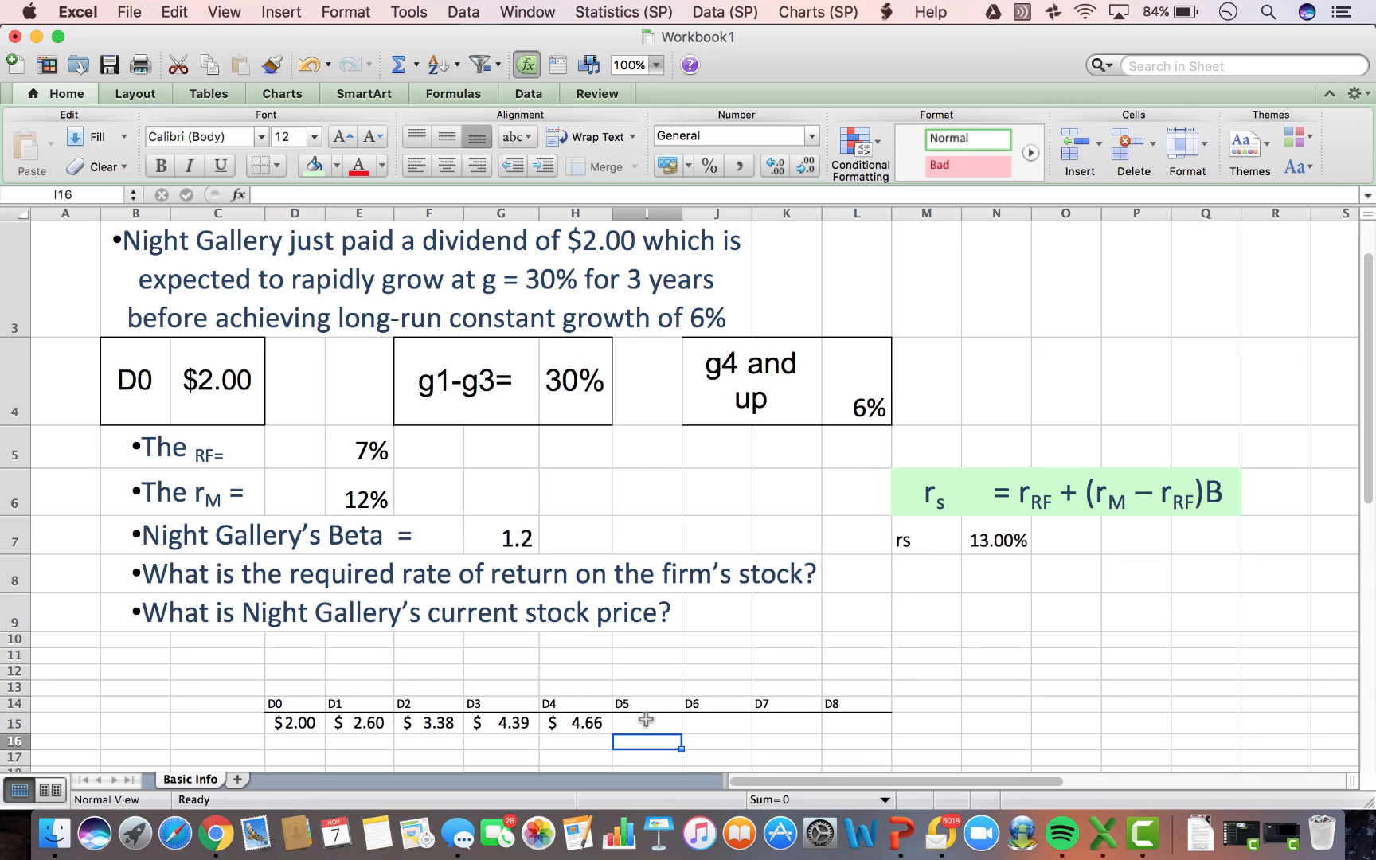
key("Return")
key("Left")
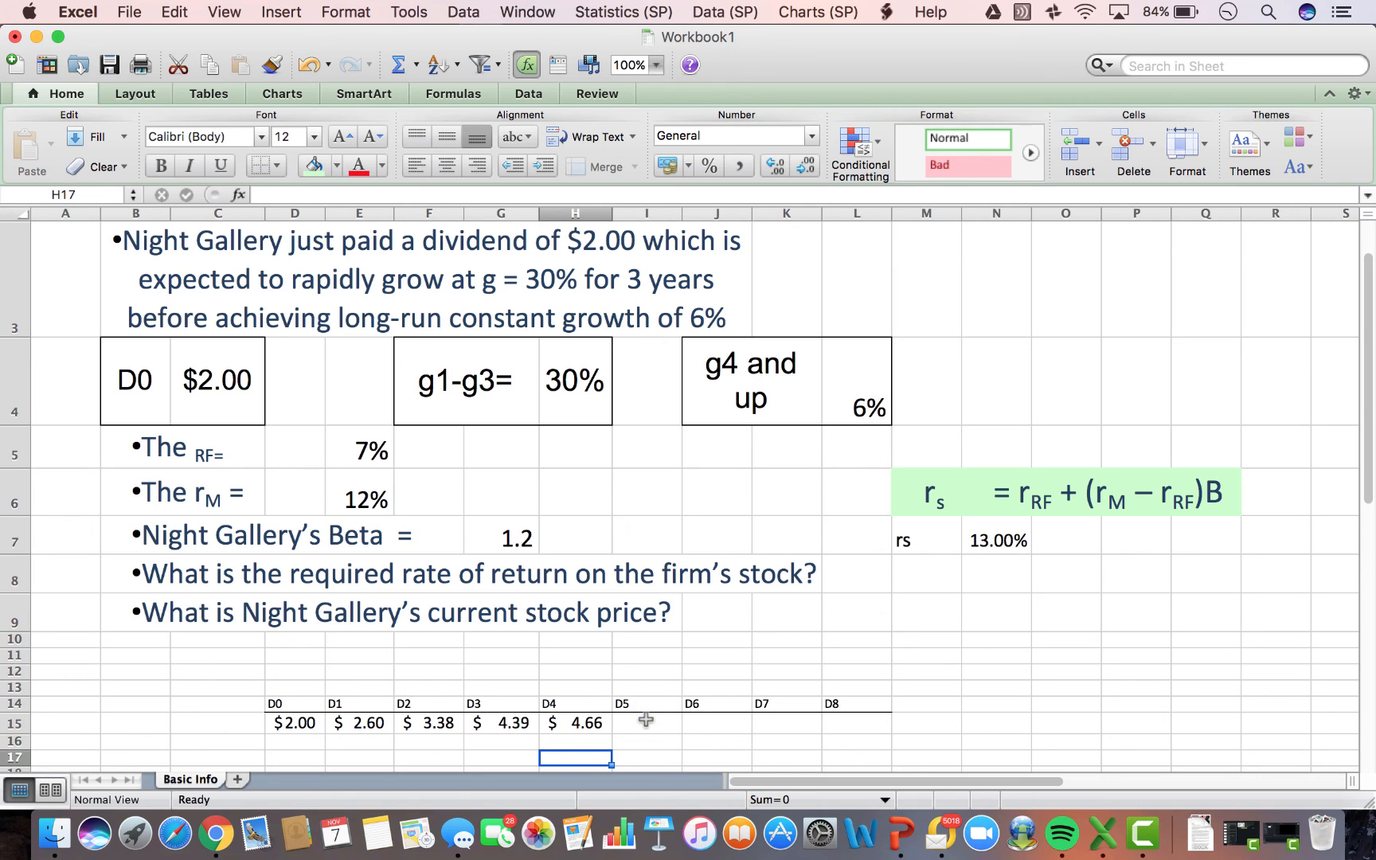
key("Down")
key("Up")
key("Up")
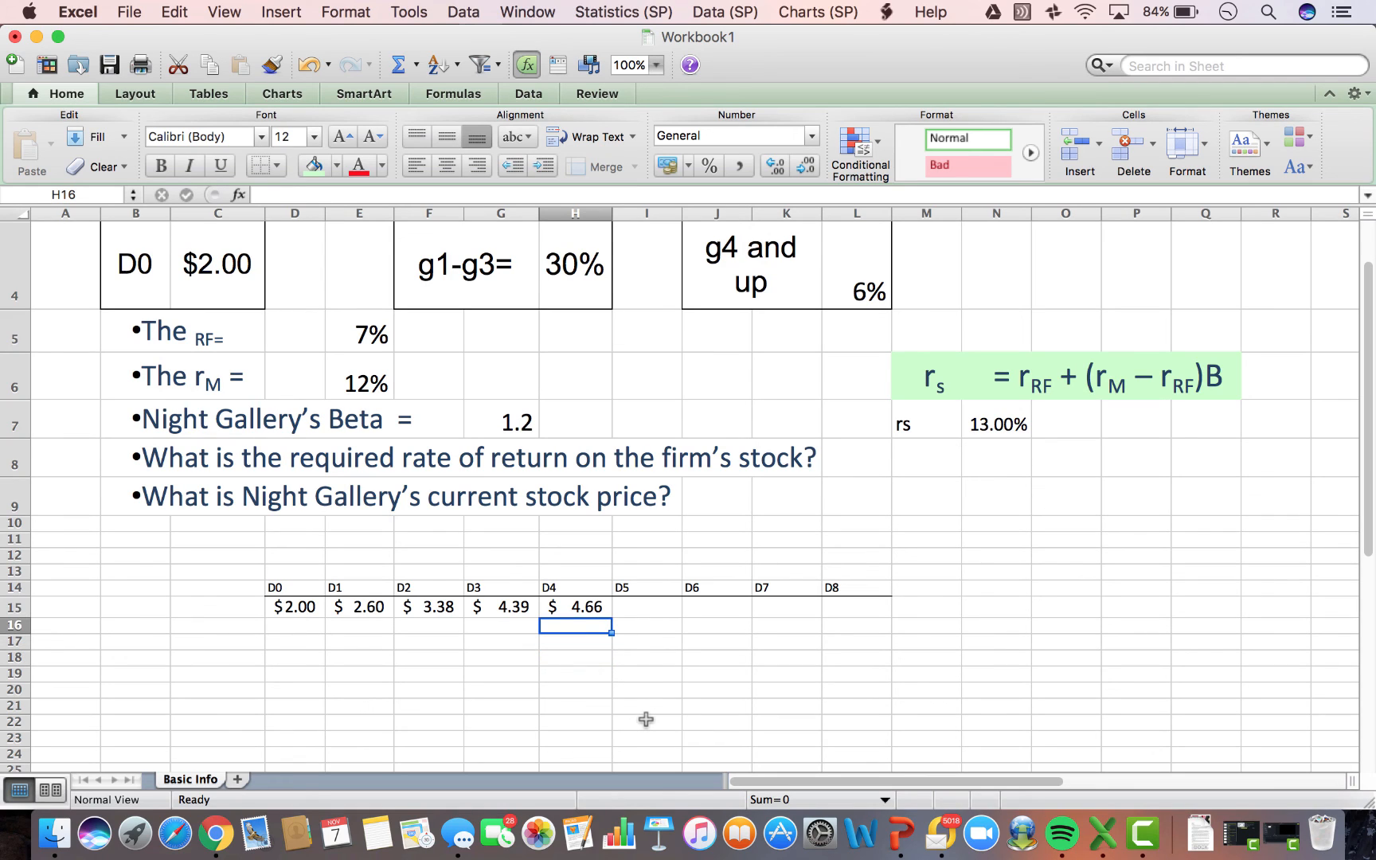
Enter the label P3 in cell G20, below the dividend row.
key("Left")
key("Down")
key("Down")
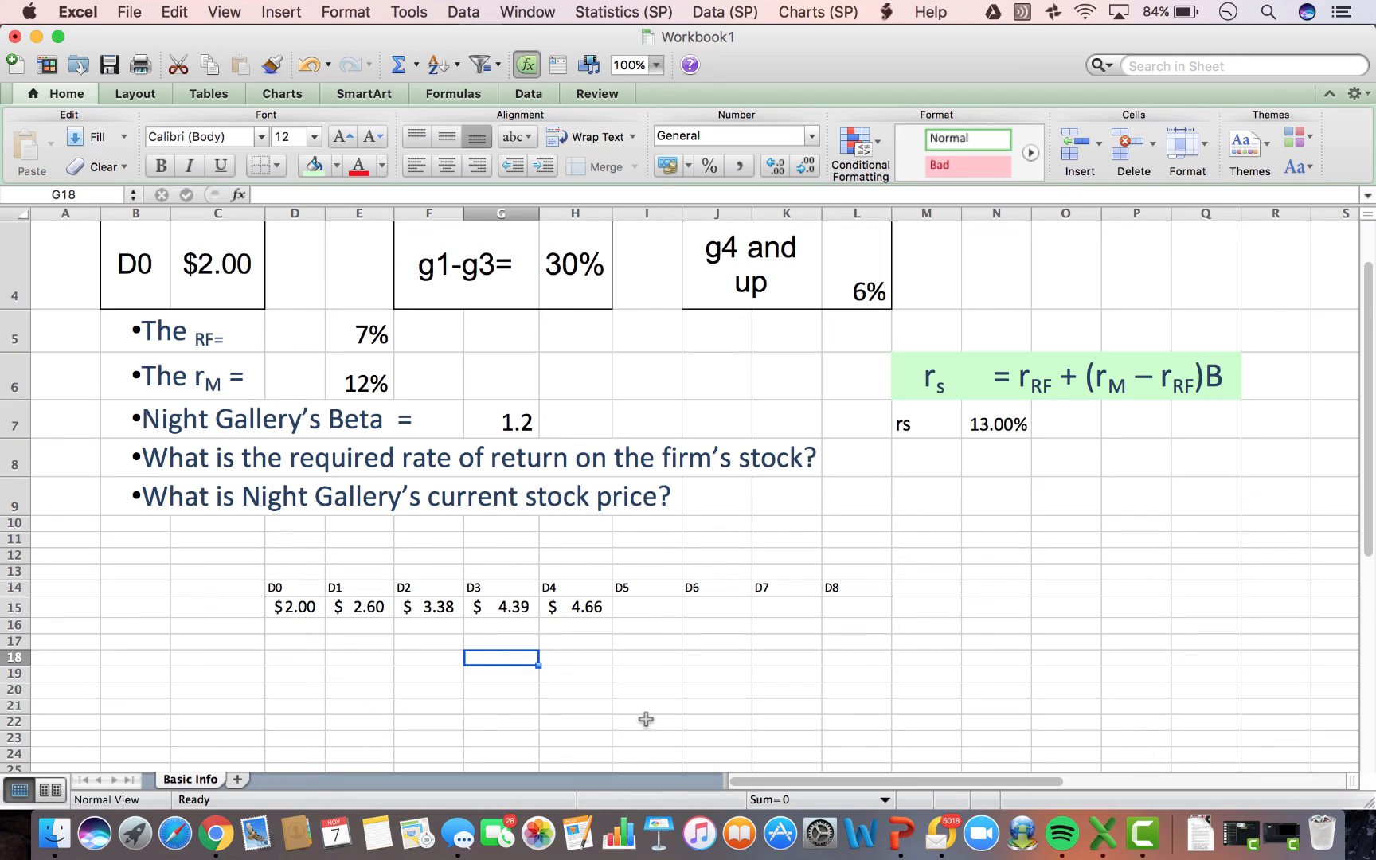
key("Down")
key("Down")
type("P")
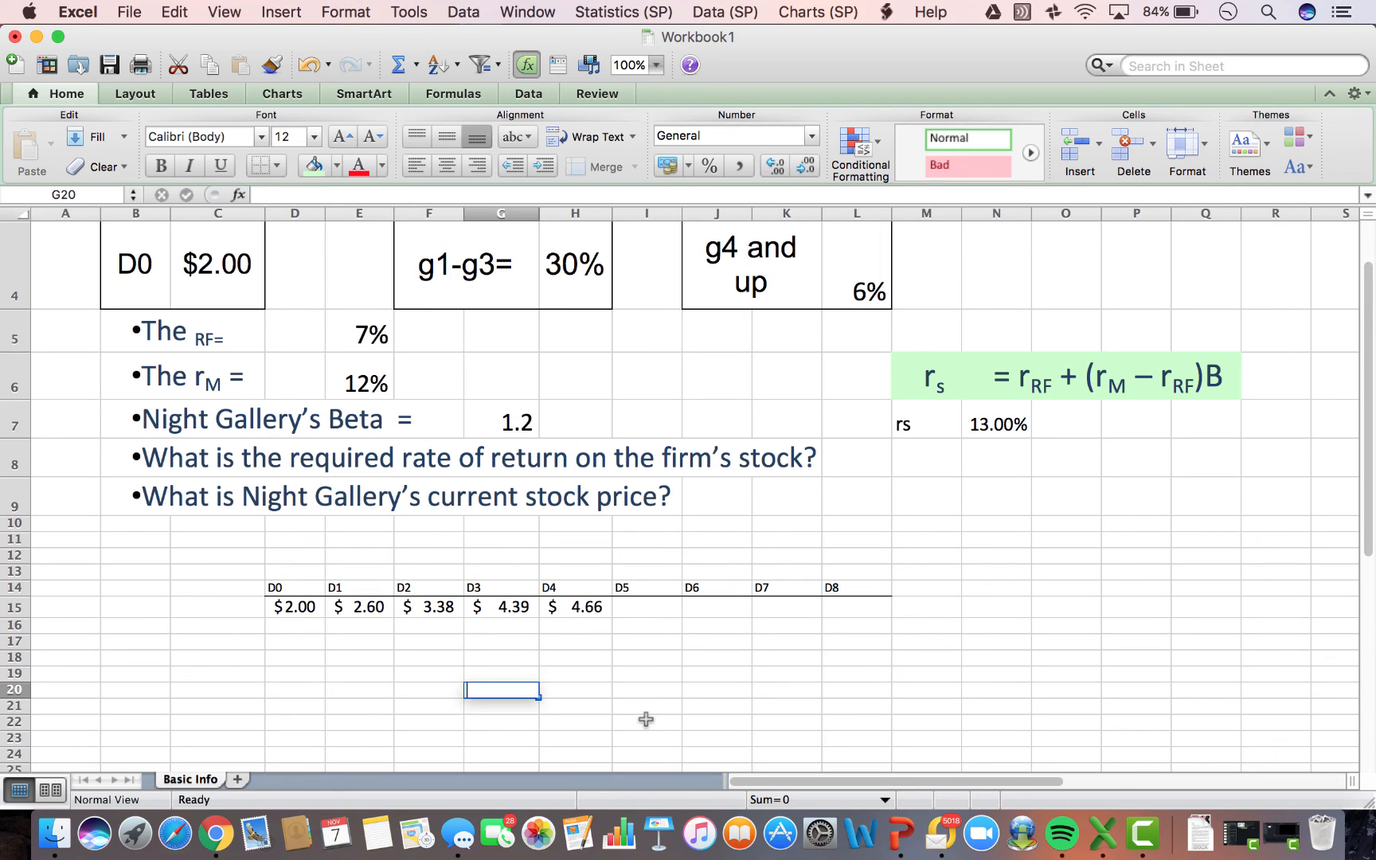
type("3")
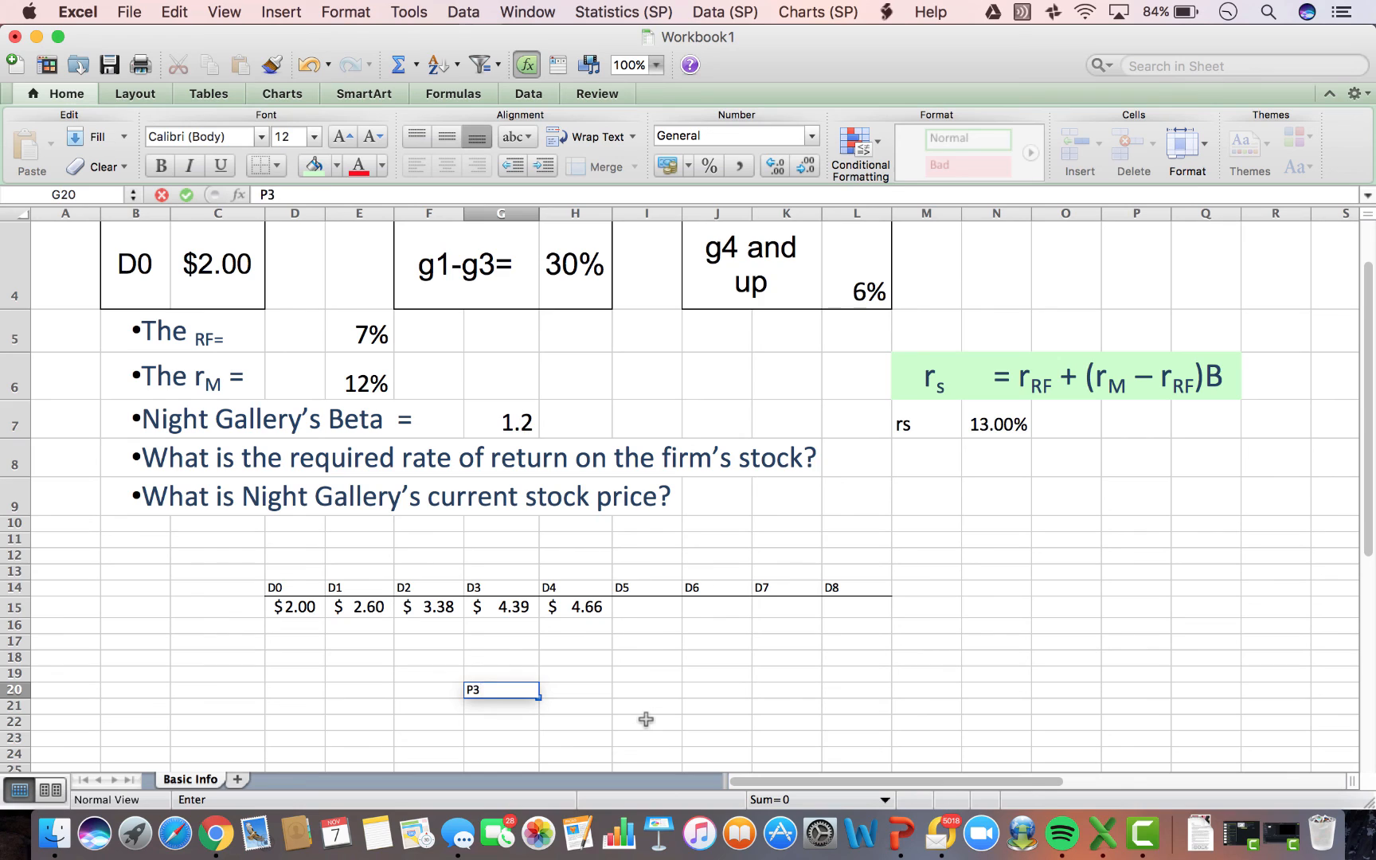
key("Right")
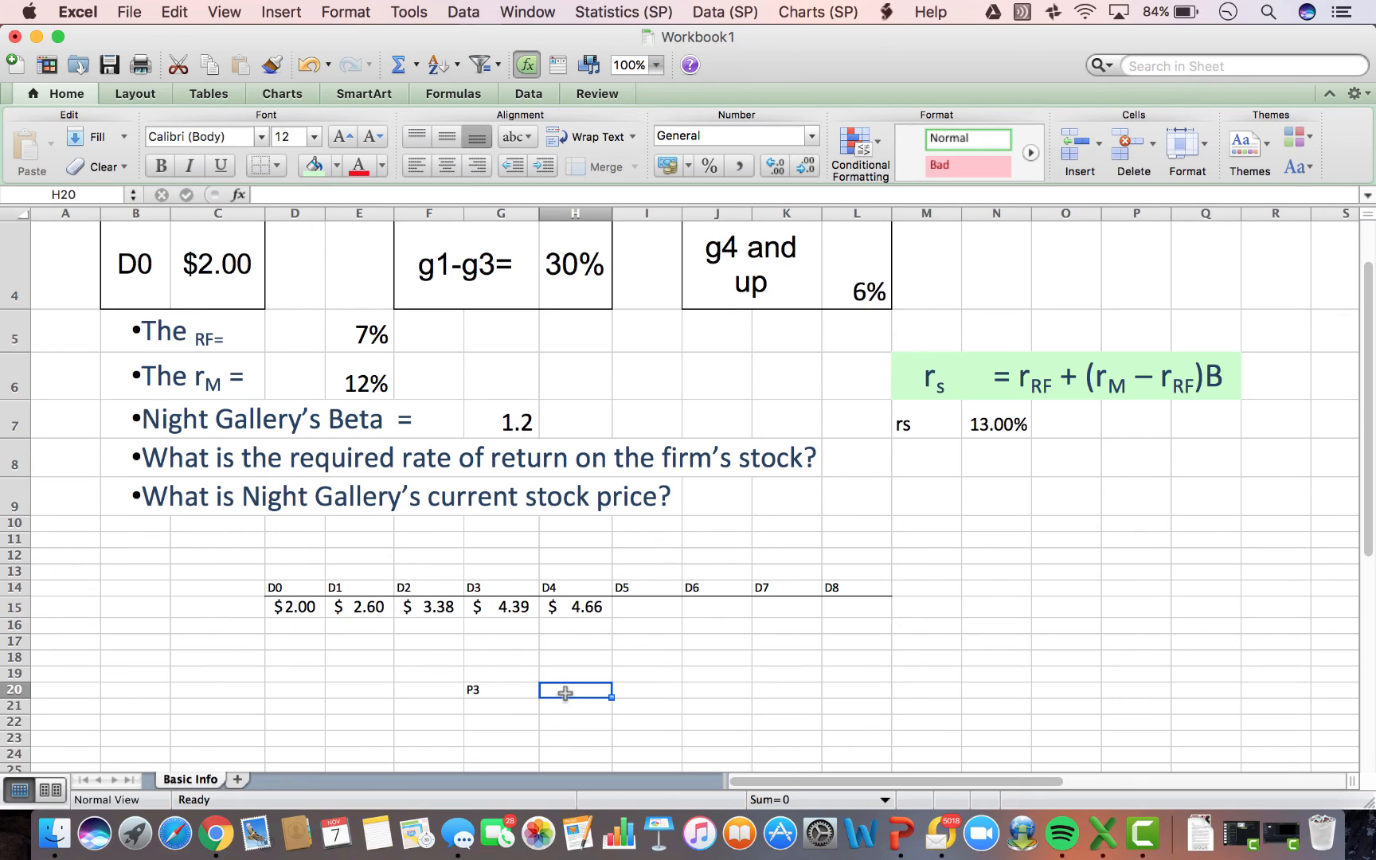
Calculate the year-3 stock price in H20 with the constant growth formula =H15/(N7-L4).
type("=")
left_click(584, 614)
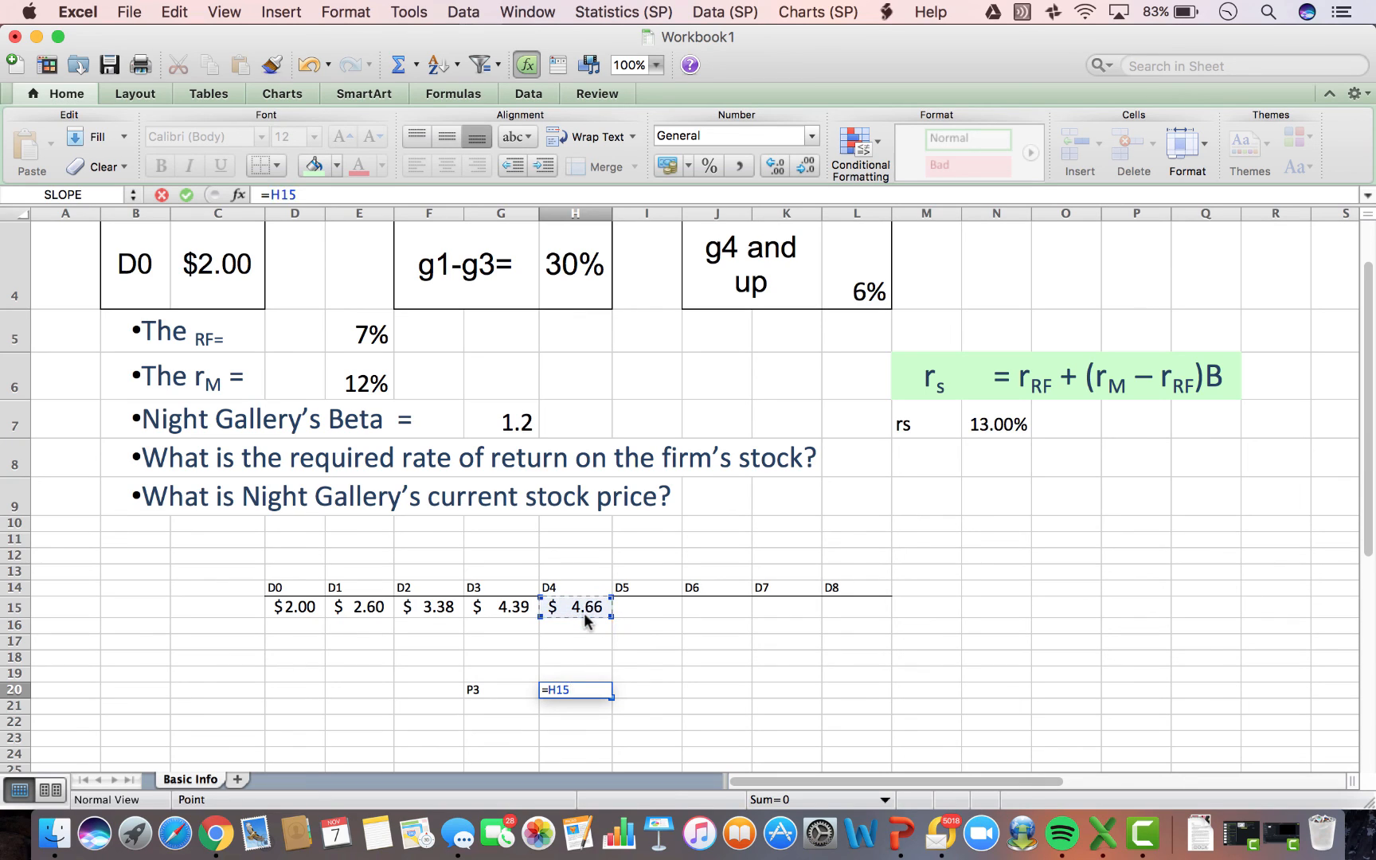
type("/(")
left_click(999, 426)
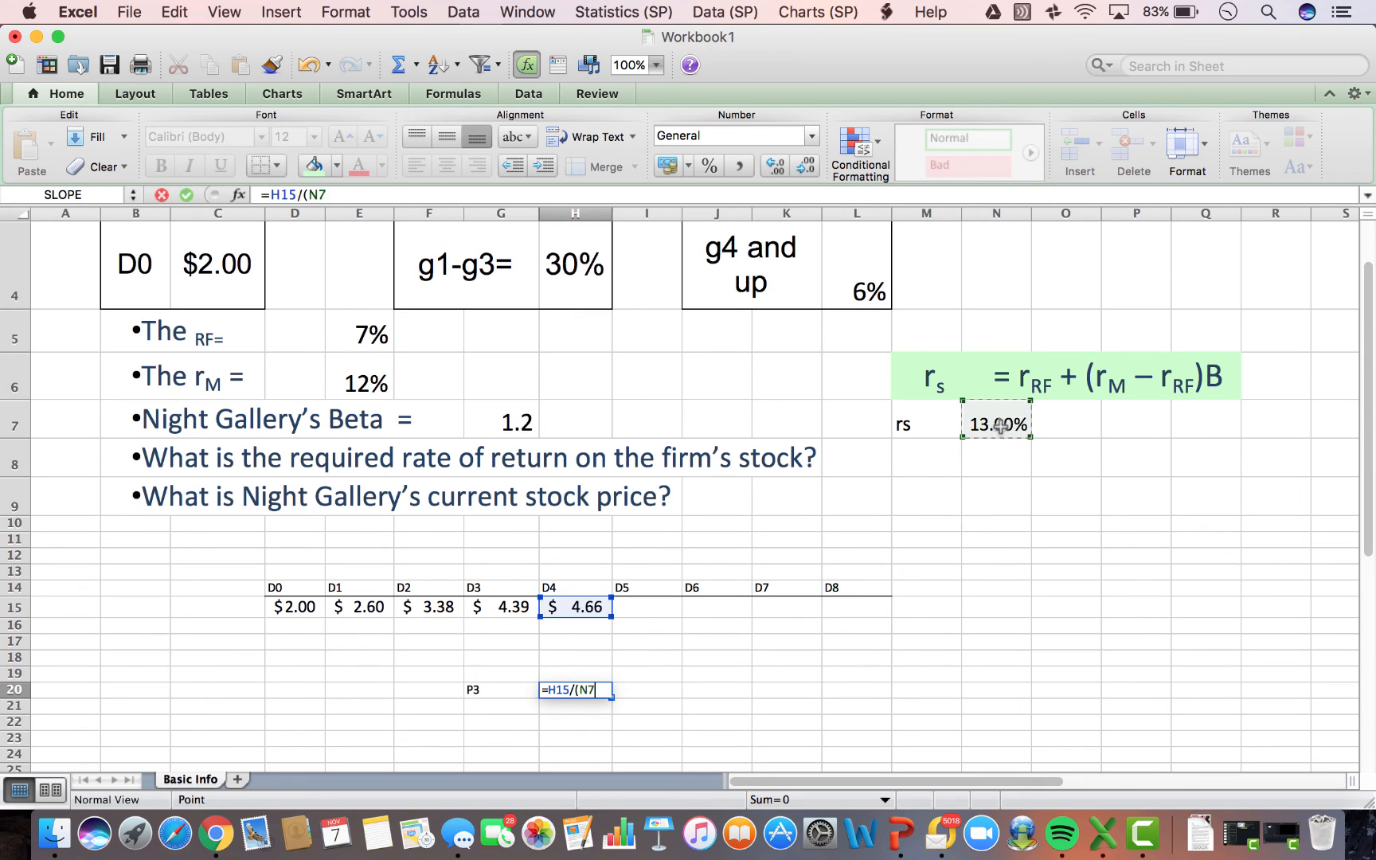
type("-")
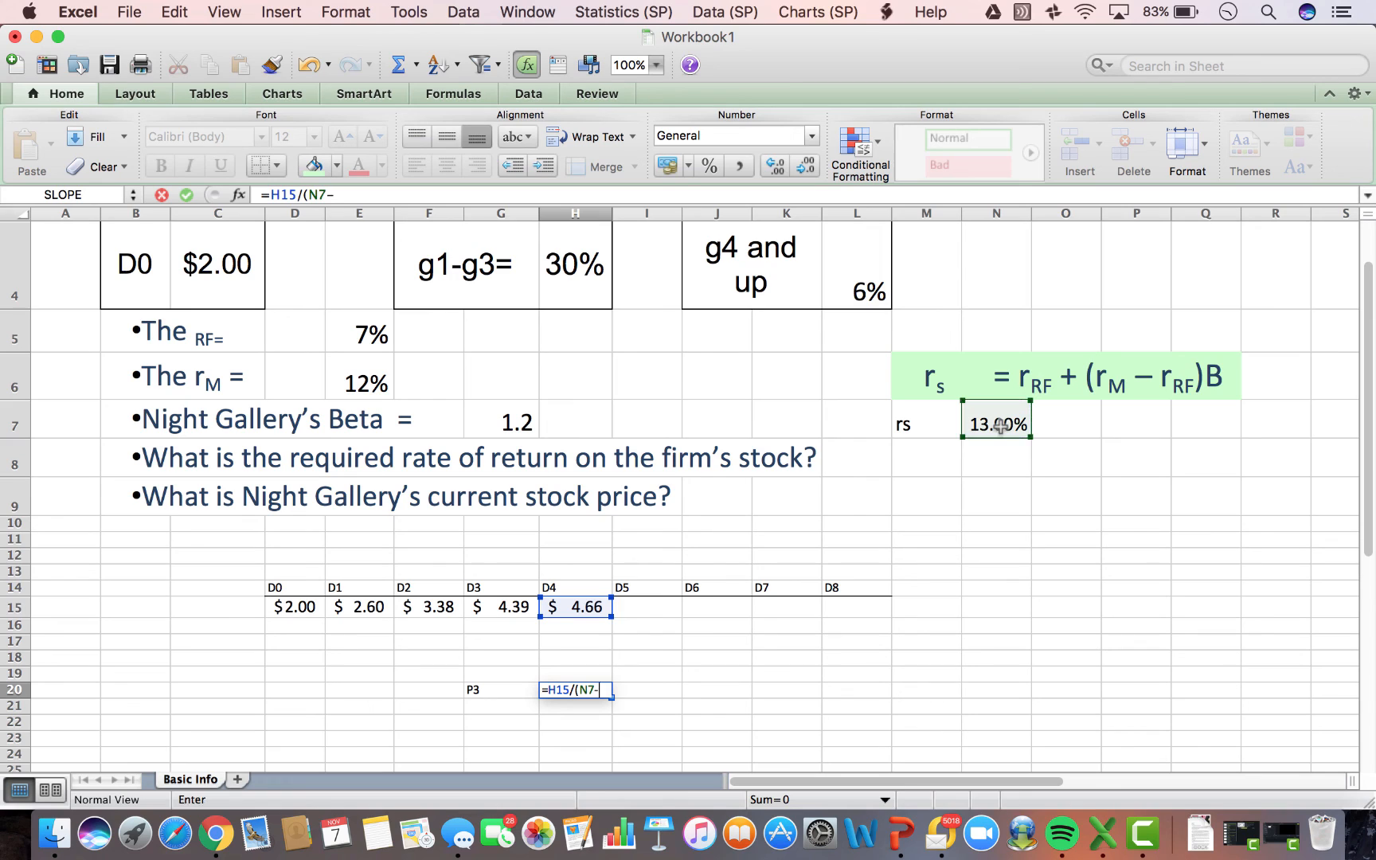
left_click(869, 292)
type(")")
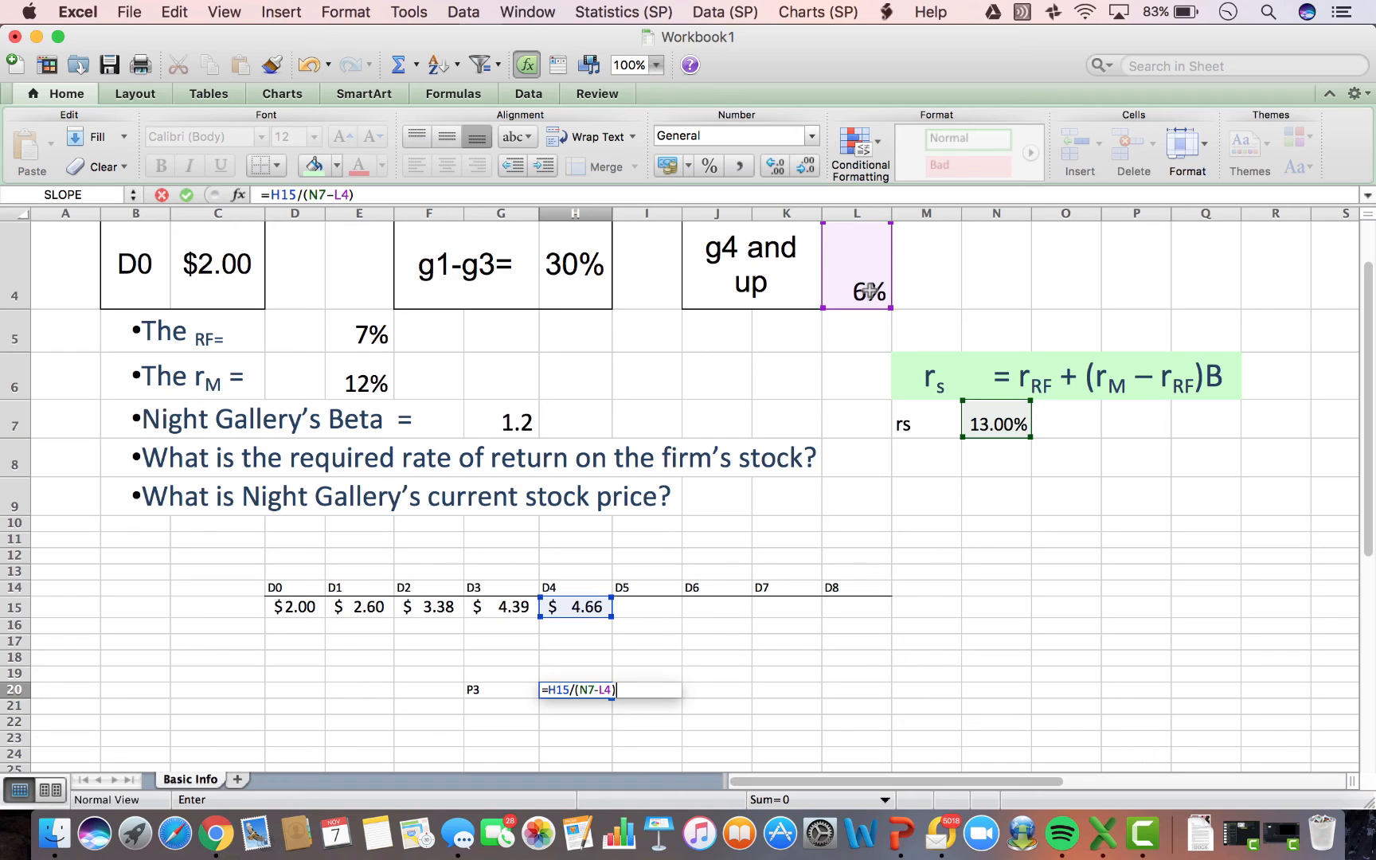
key("Return")
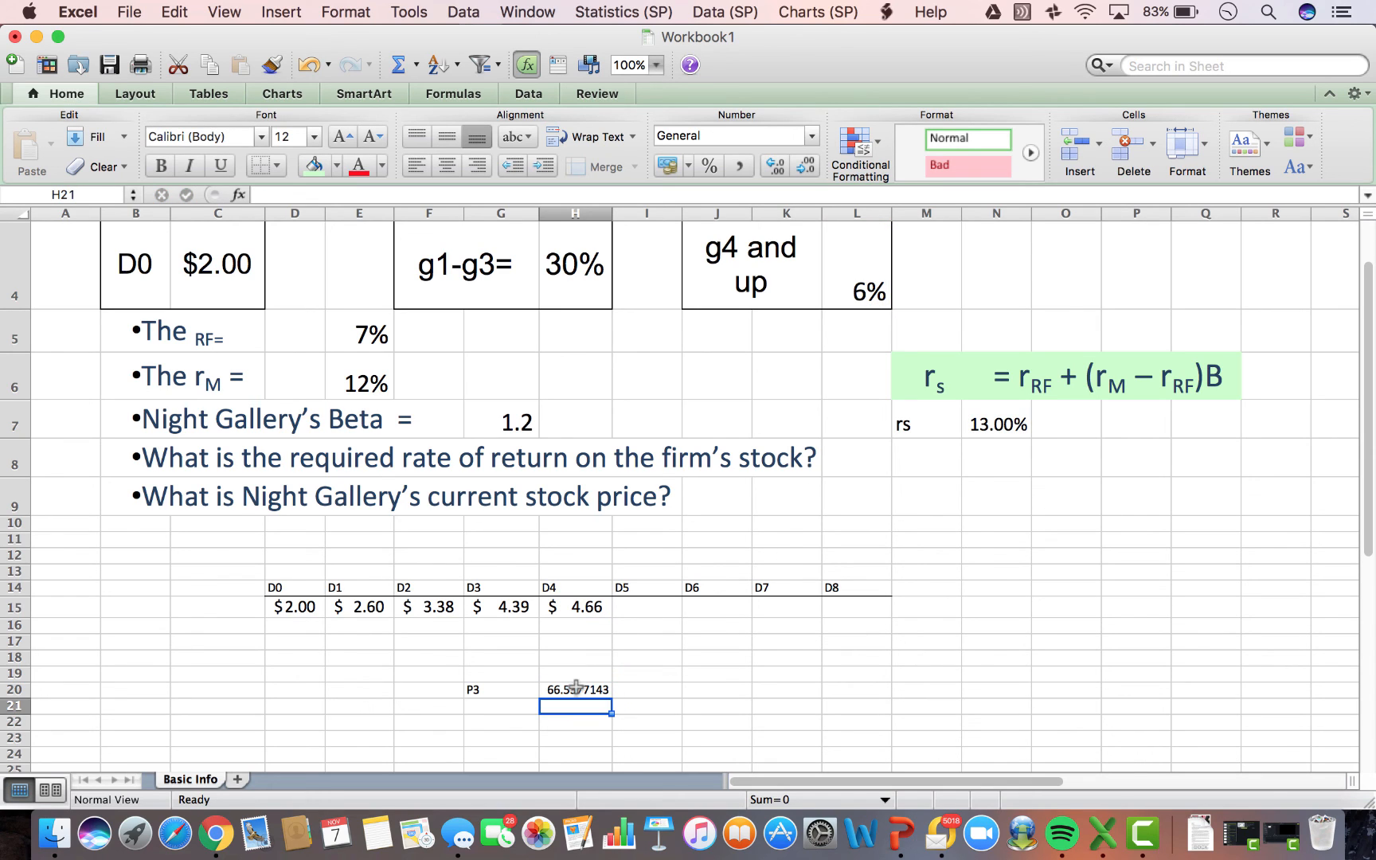
Format the P3 price in H20 as Accounting currency at 16 points.
left_click(576, 688)
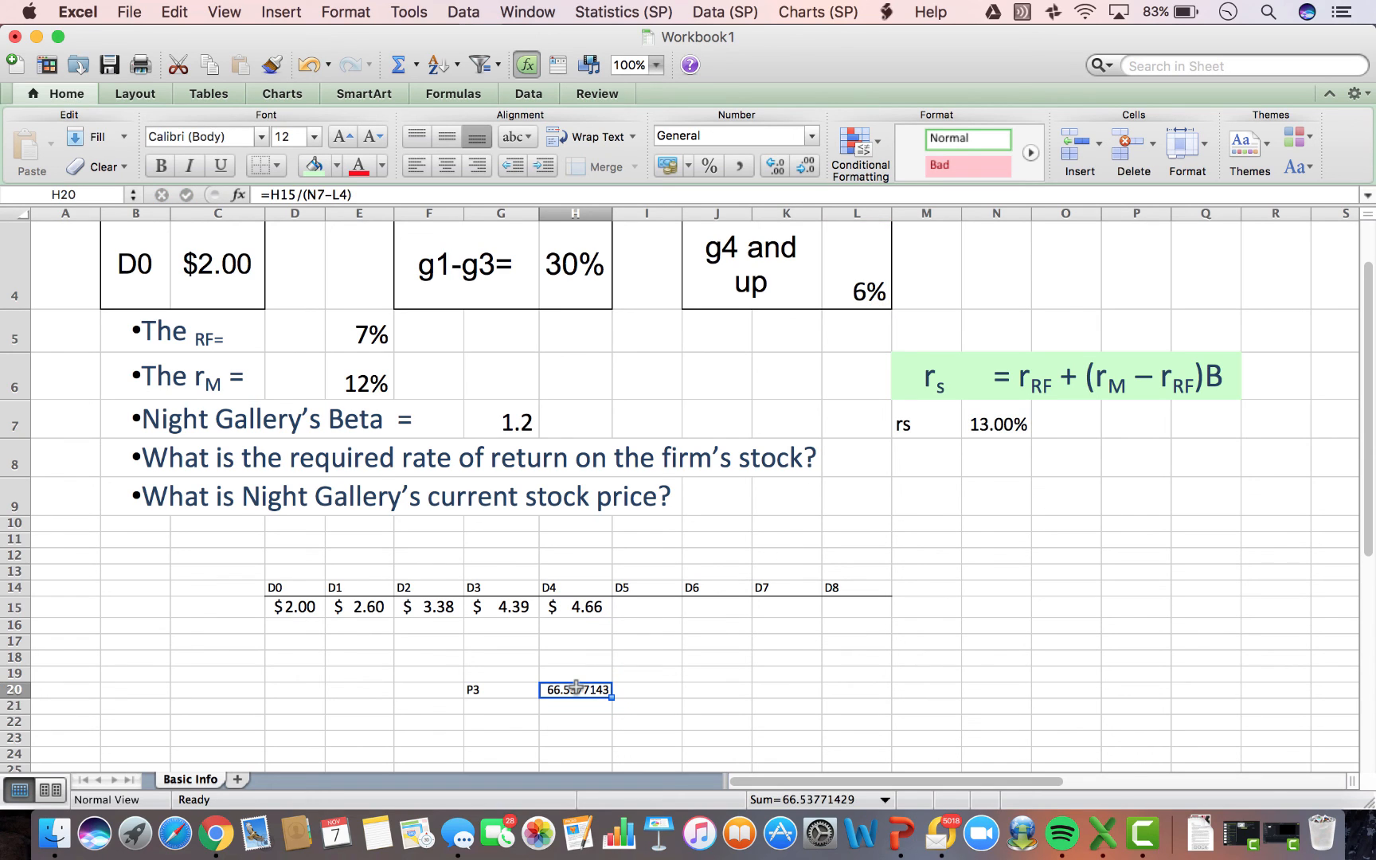
left_click(667, 166)
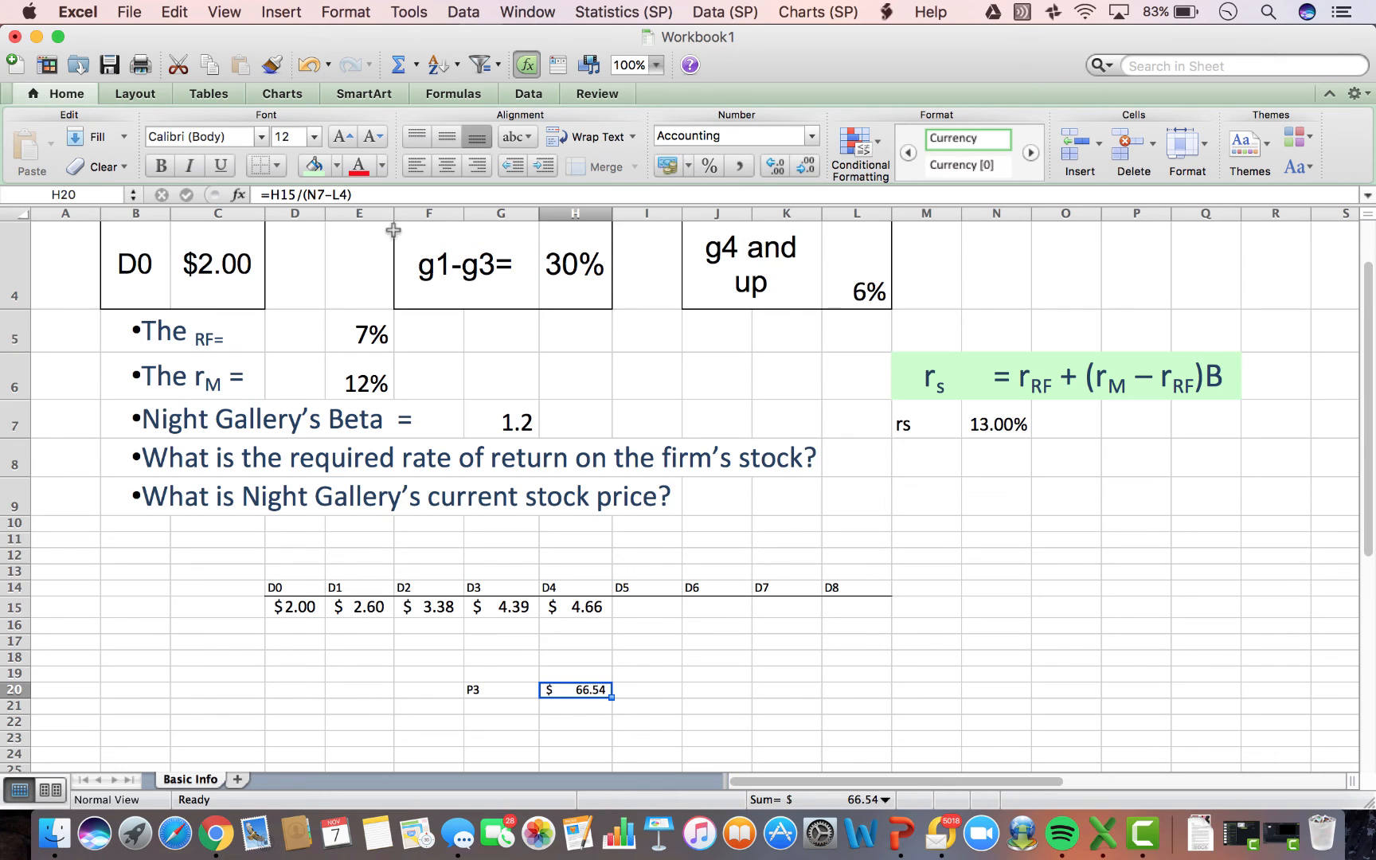
left_click(340, 135)
left_click(341, 133)
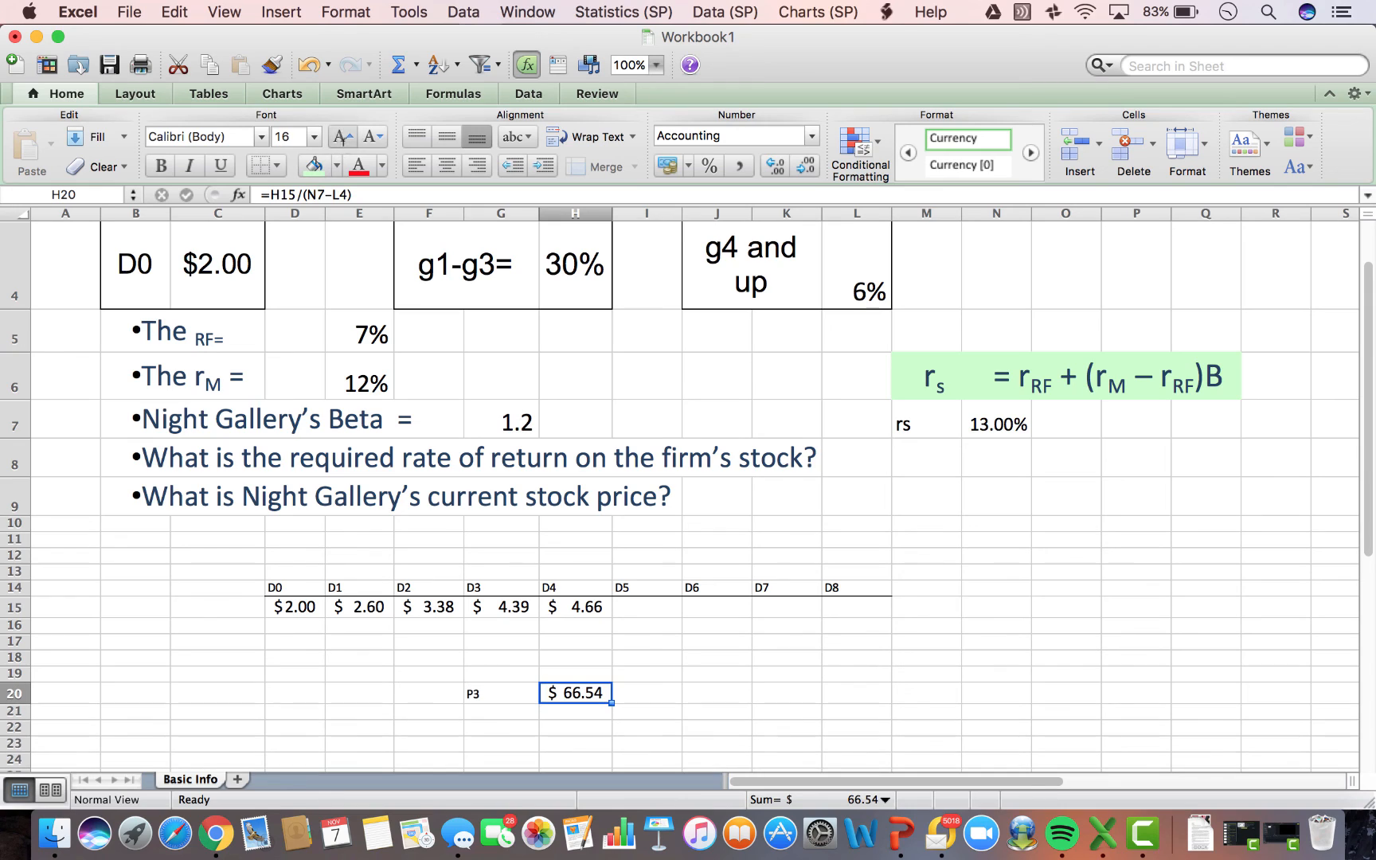
left_click(510, 695)
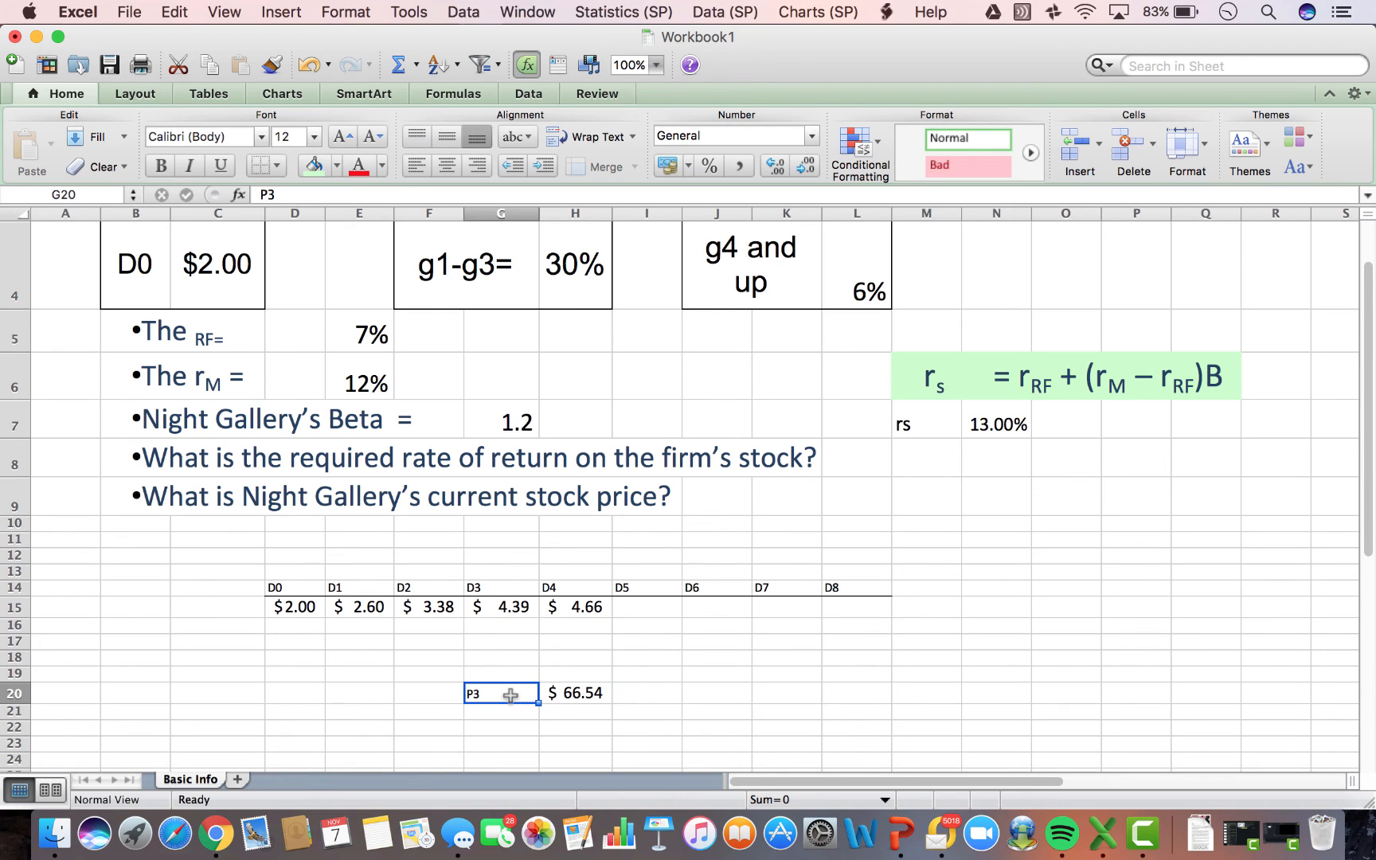
key("Return")
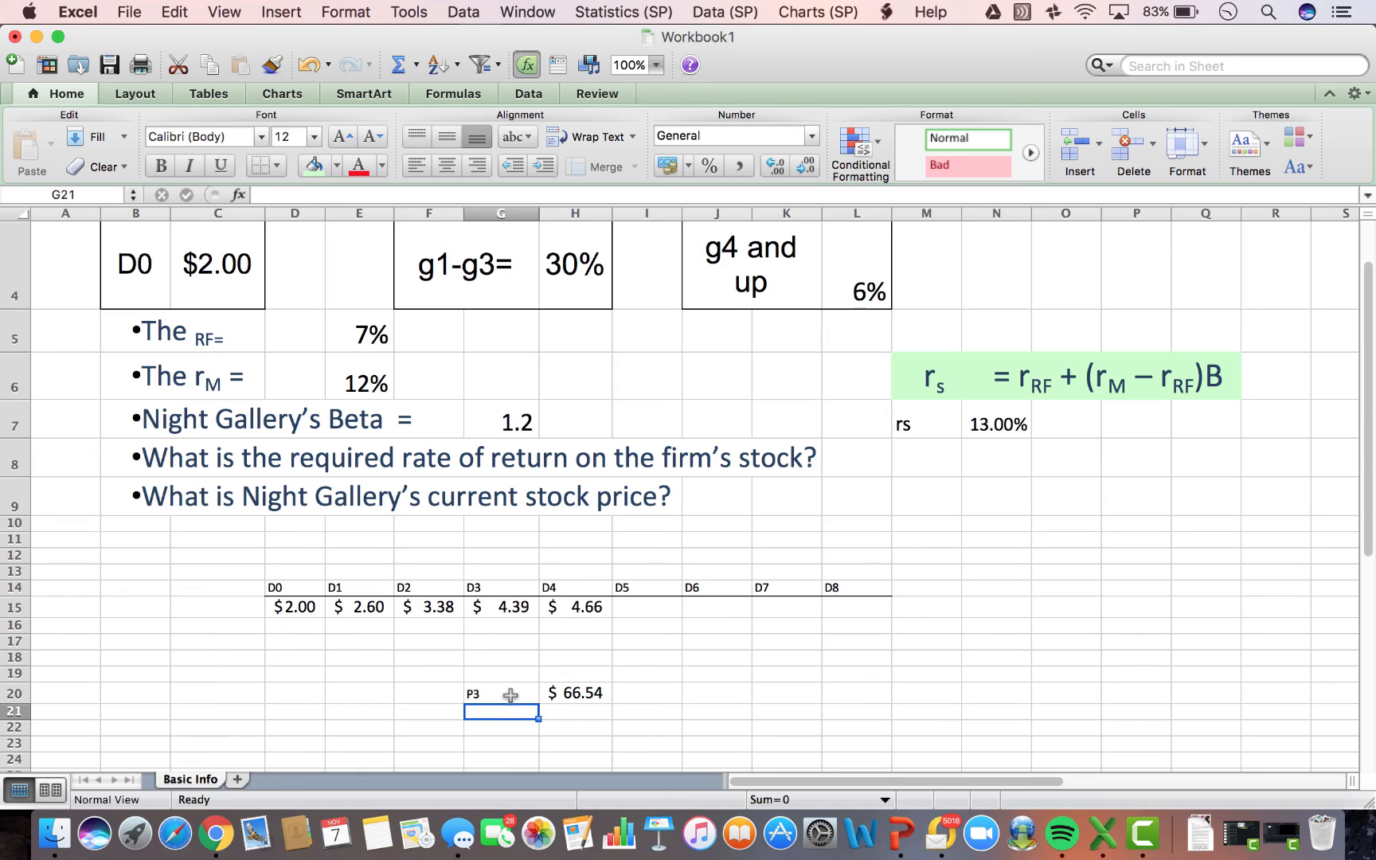
Fill the D1 to D3 dividend cells E15:G15 with the light green colour.
key("Up")
key("Up")
key("Up")
key("Up")
key("Up")
key("Up")
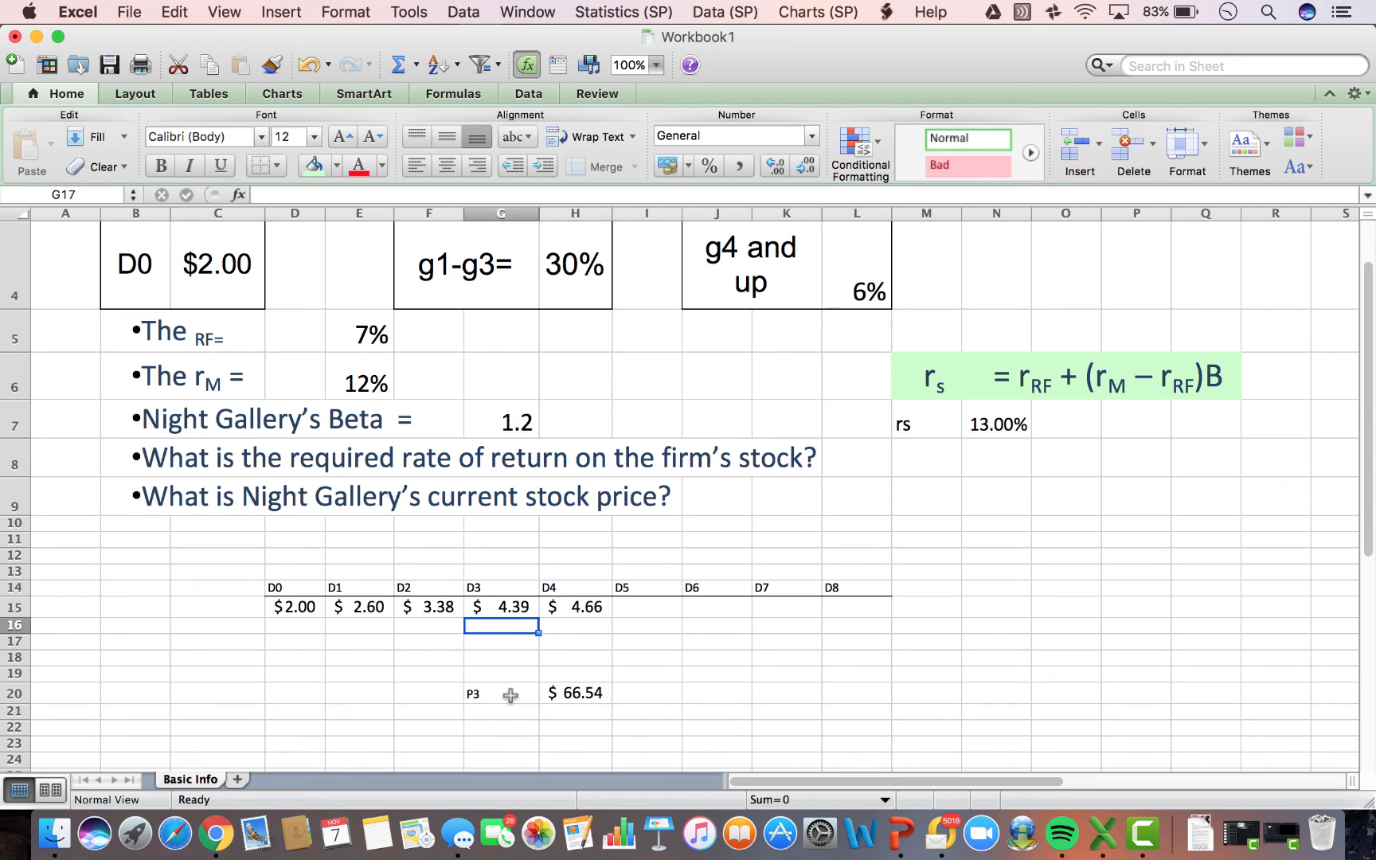
key("Down")
key("Up")
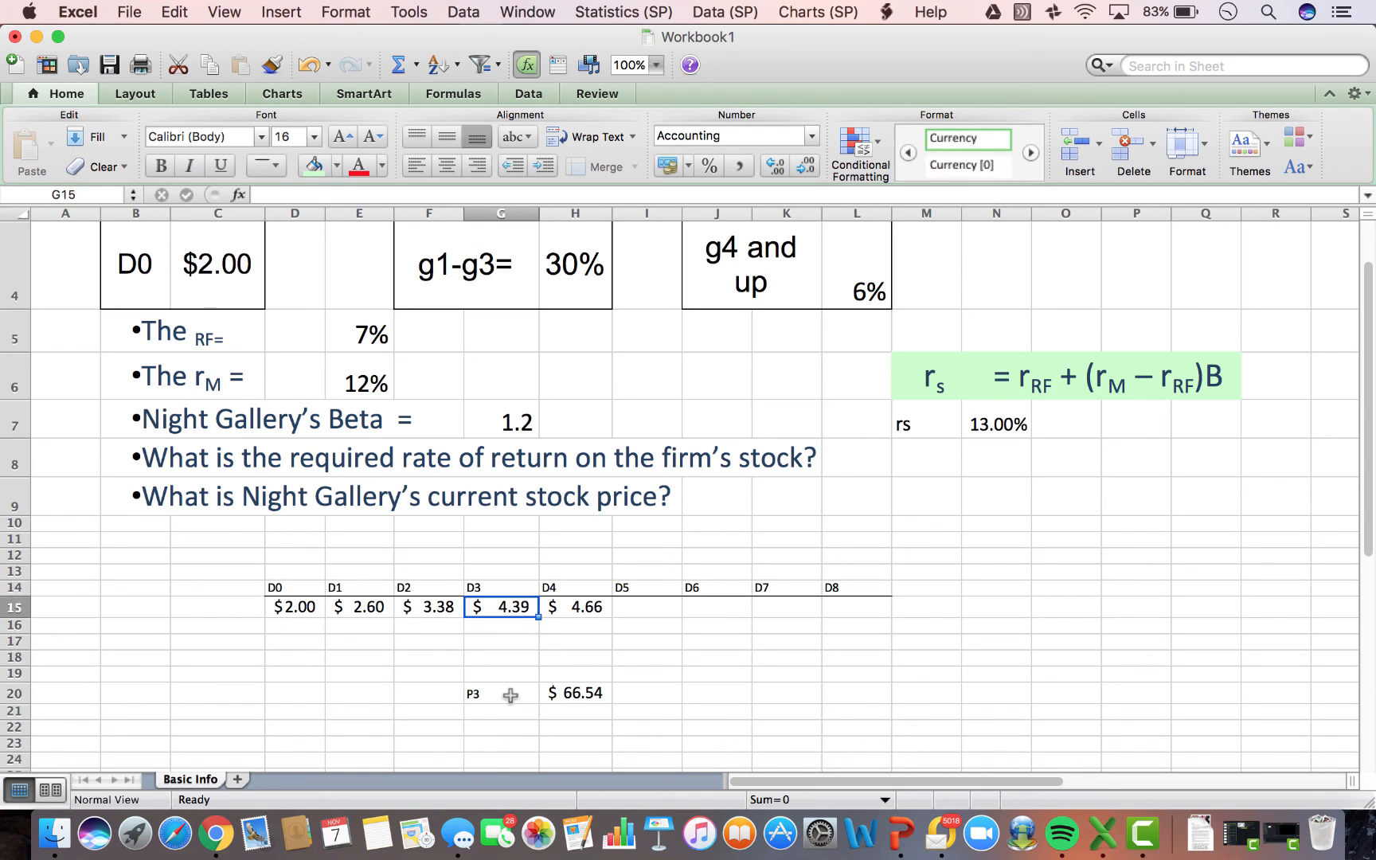
key("shift+Left")
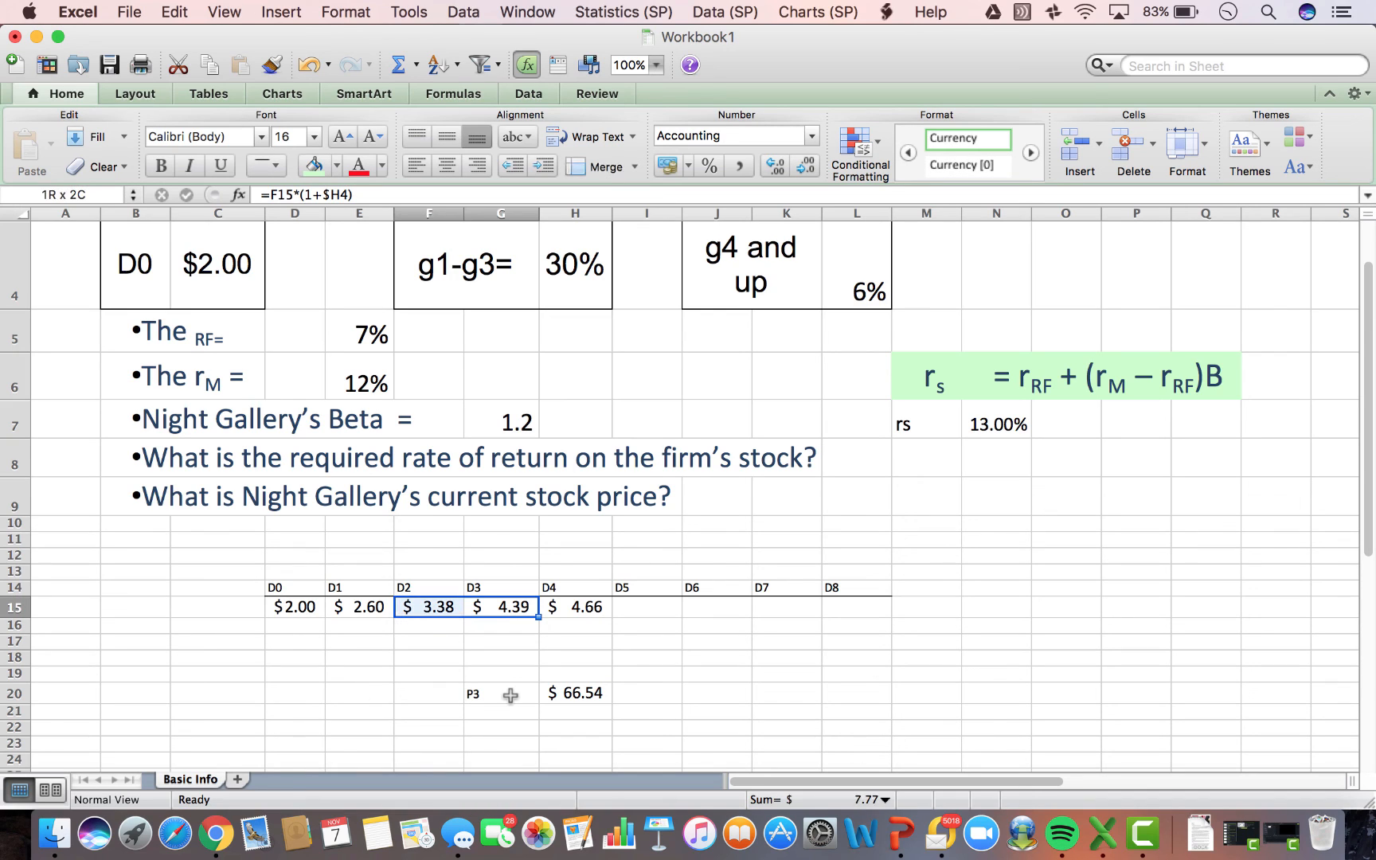
key("shift+Left")
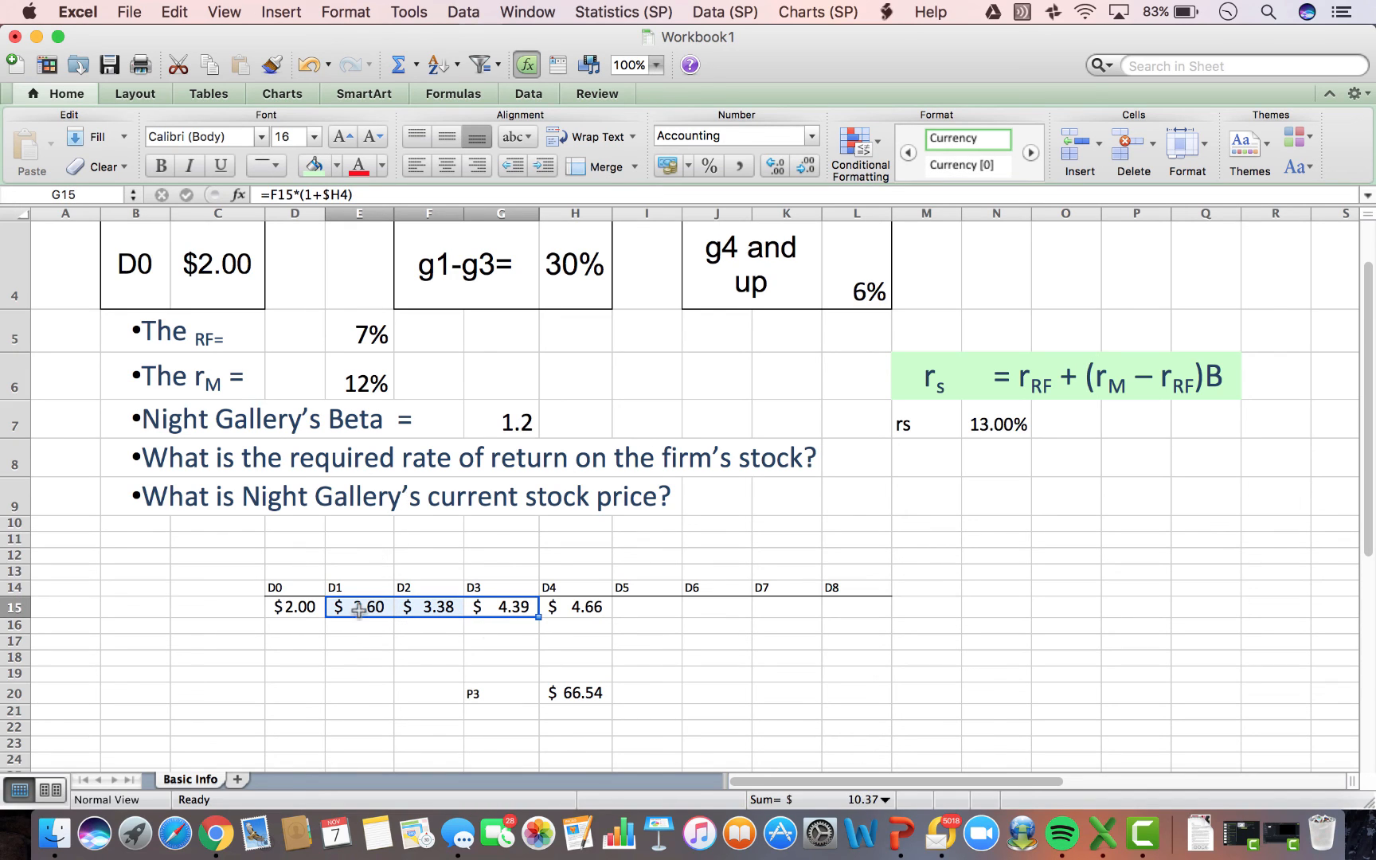
left_click(313, 167)
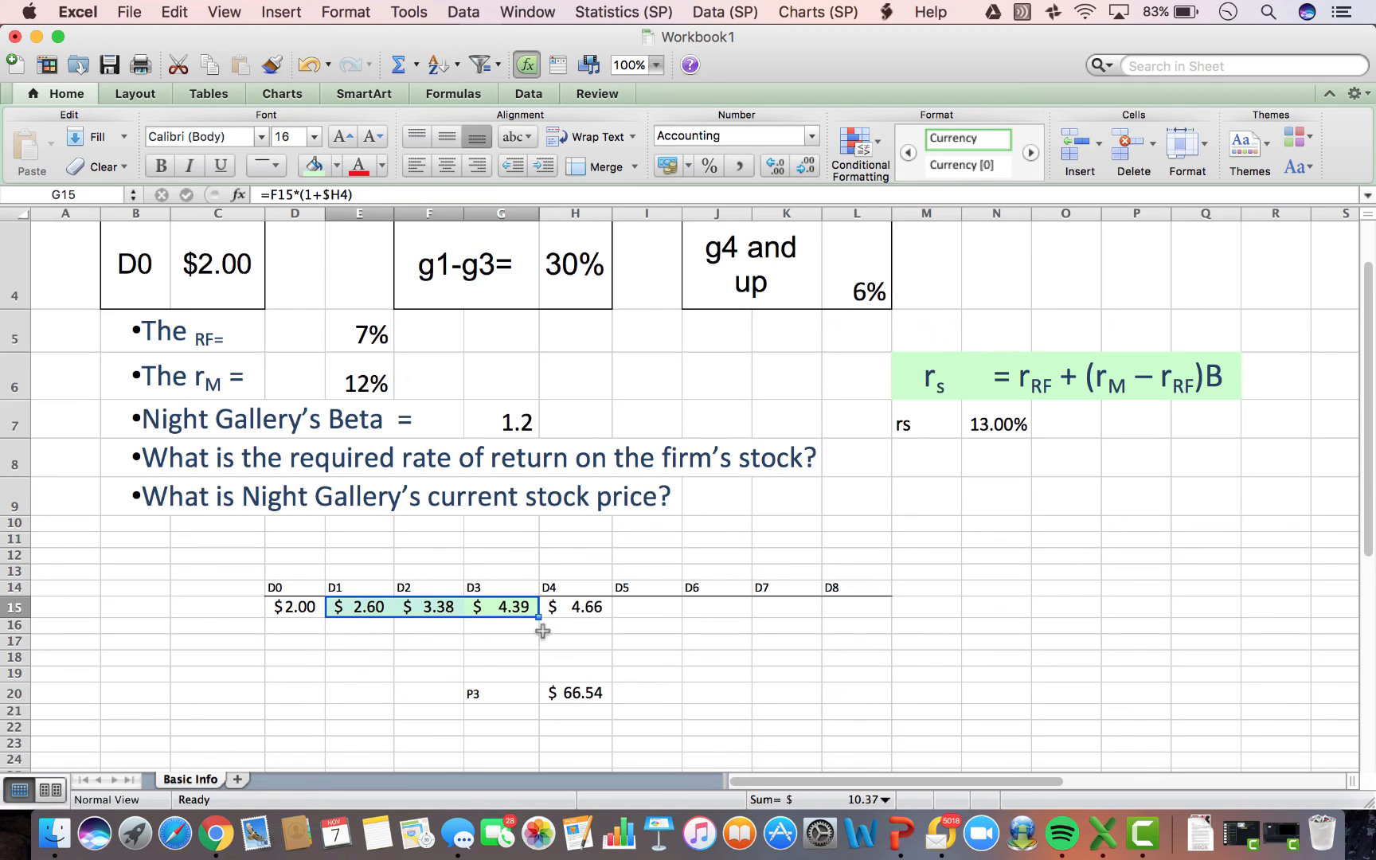
Fill the P3 price cell with light green and move the P3 label and price to F20:G20, under D3.
left_click(567, 690)
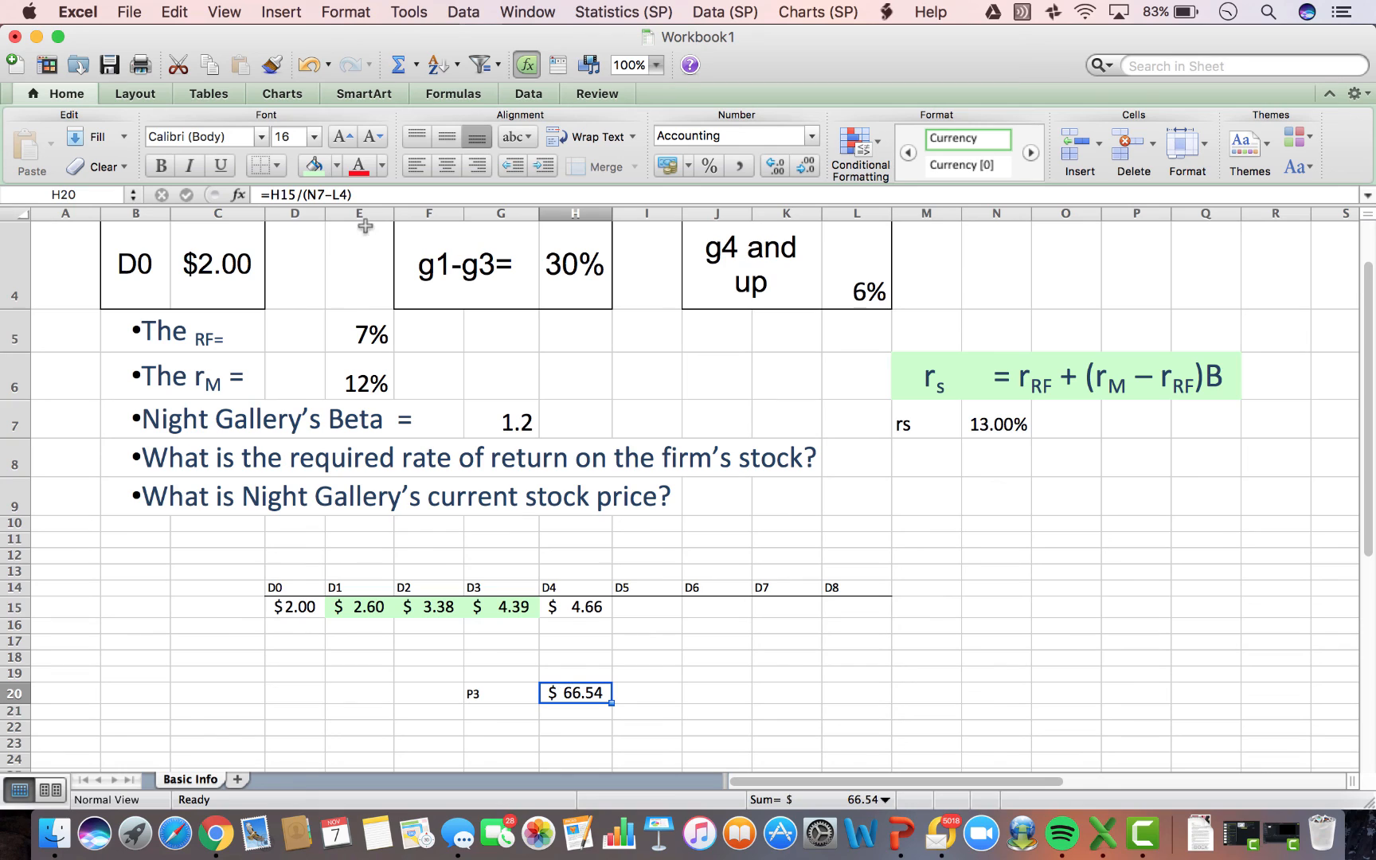
left_click(313, 166)
left_click_drag(482, 690, 445, 686)
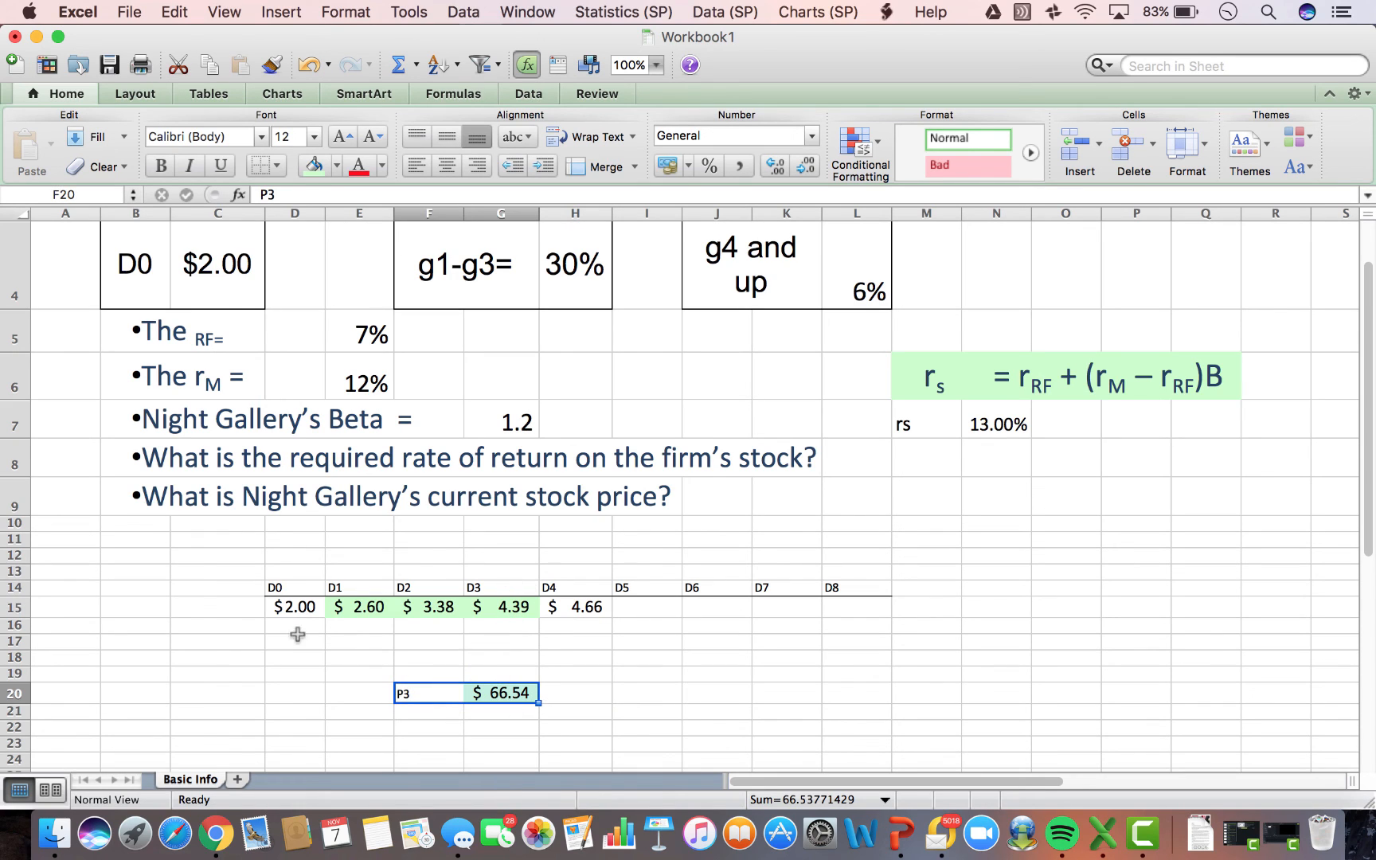
Fill the D0 dividend cell D15 with a light orange theme colour.
left_click(288, 612)
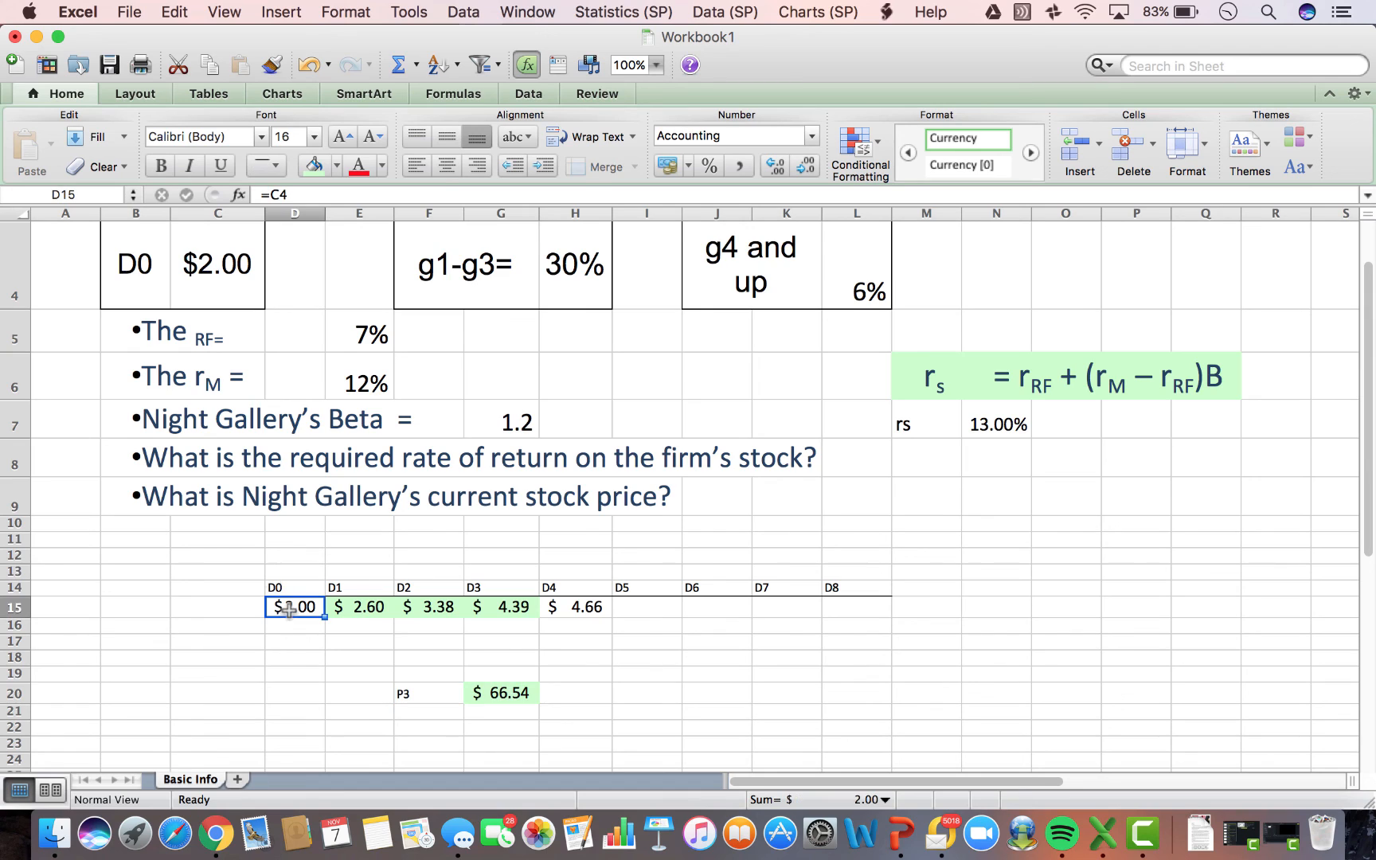
left_click(336, 166)
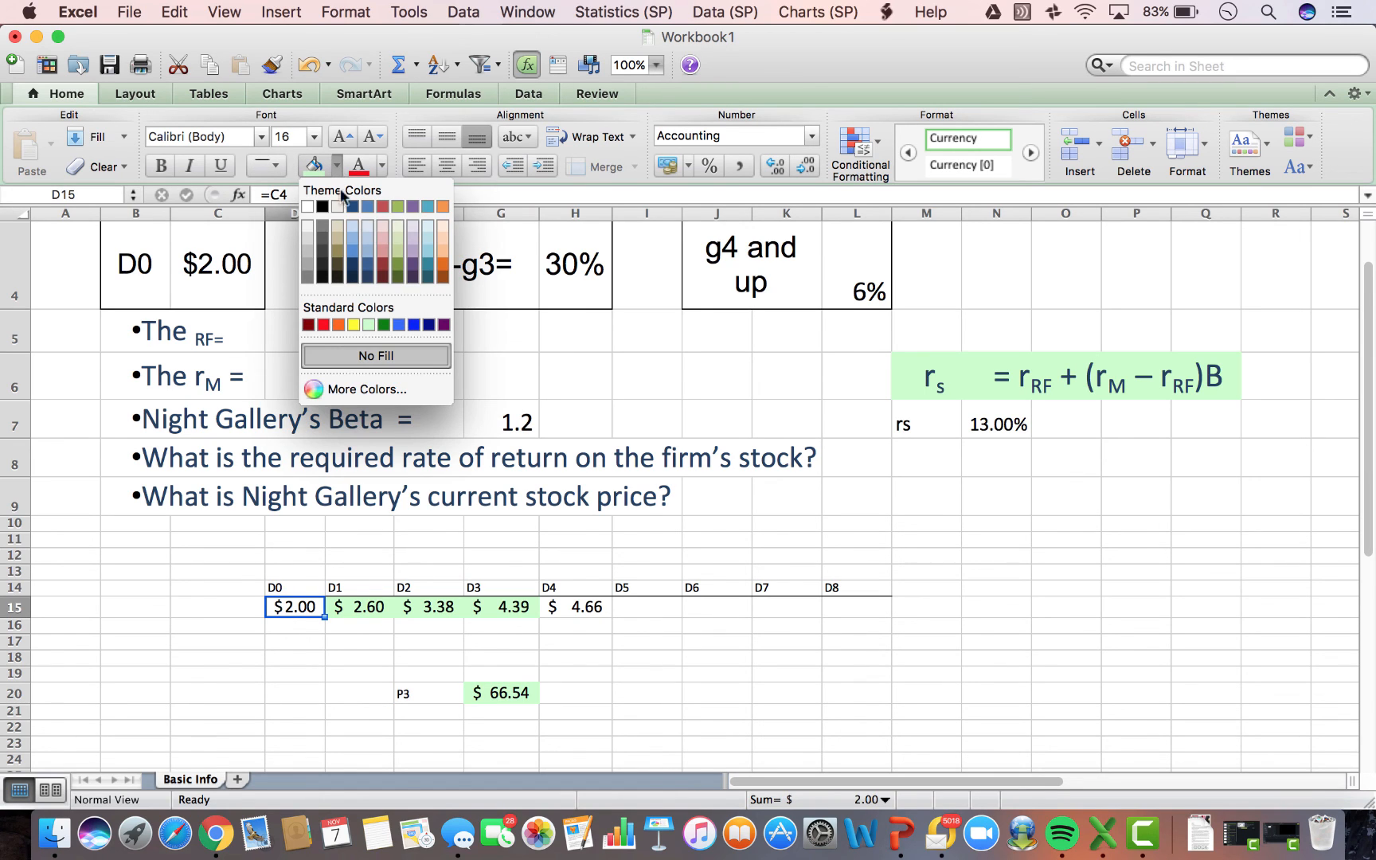
left_click(444, 253)
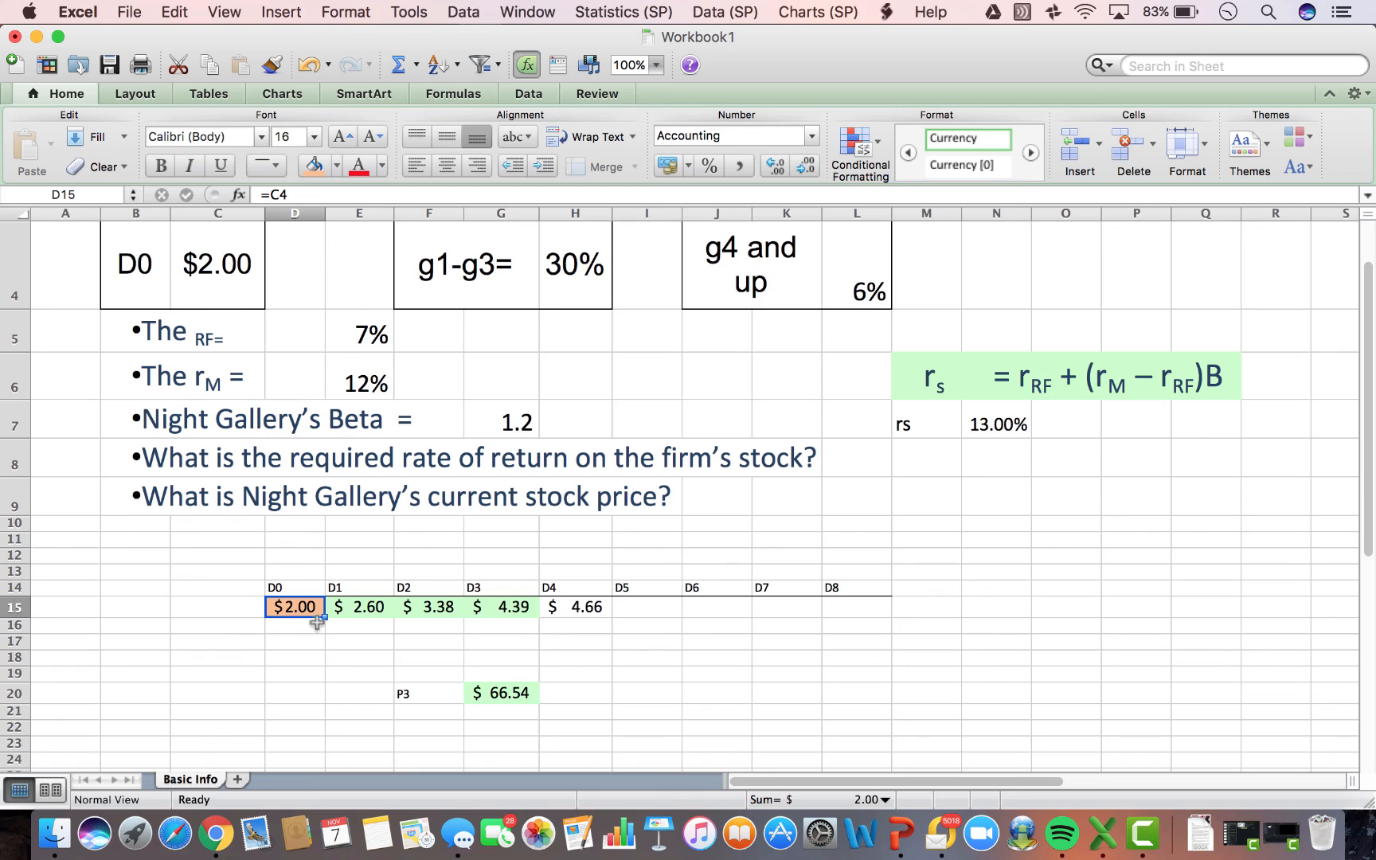
left_click(280, 667)
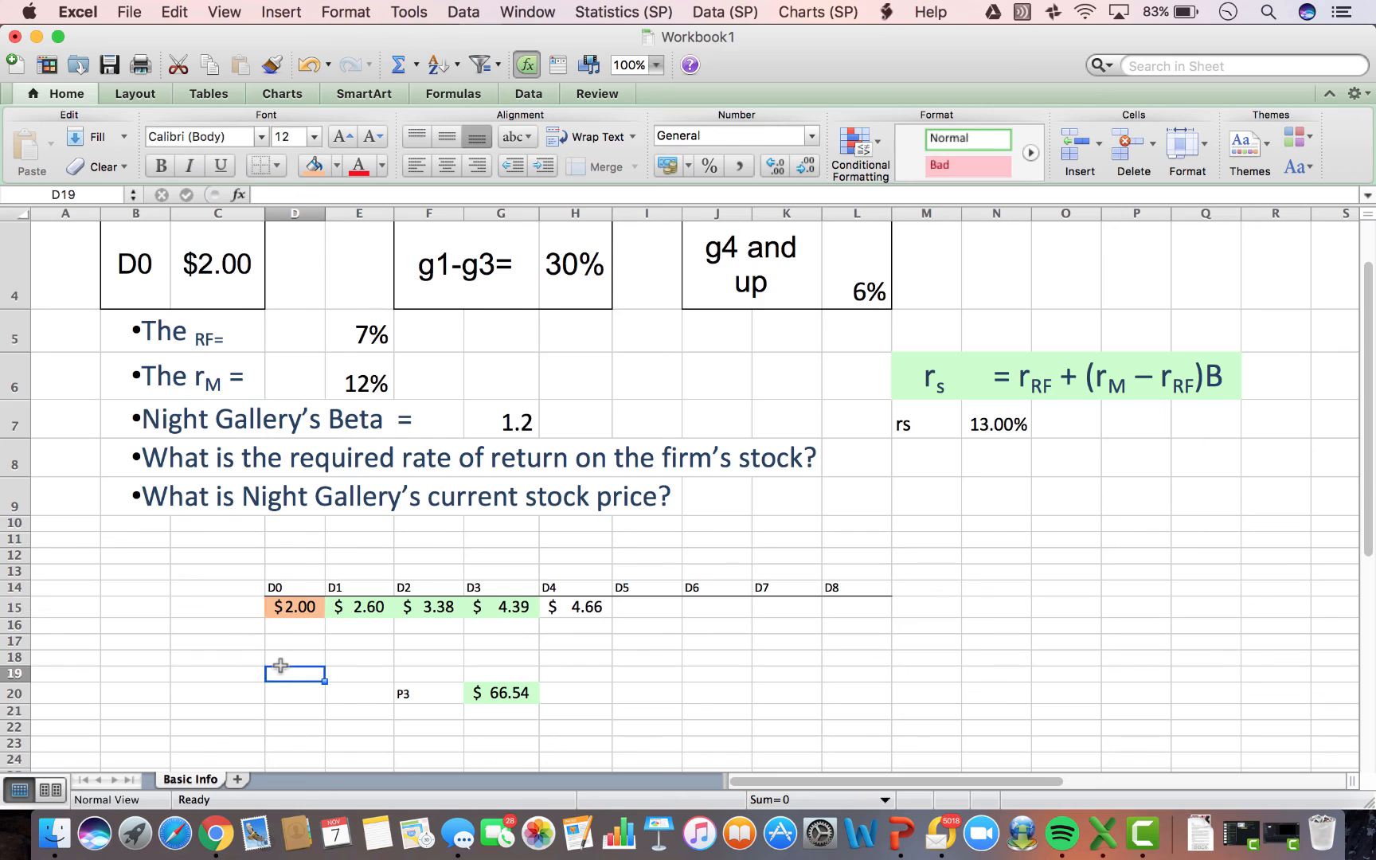
Enter the label PV D1 in cell C17, below the dividend row.
left_click(219, 641)
type("PV")
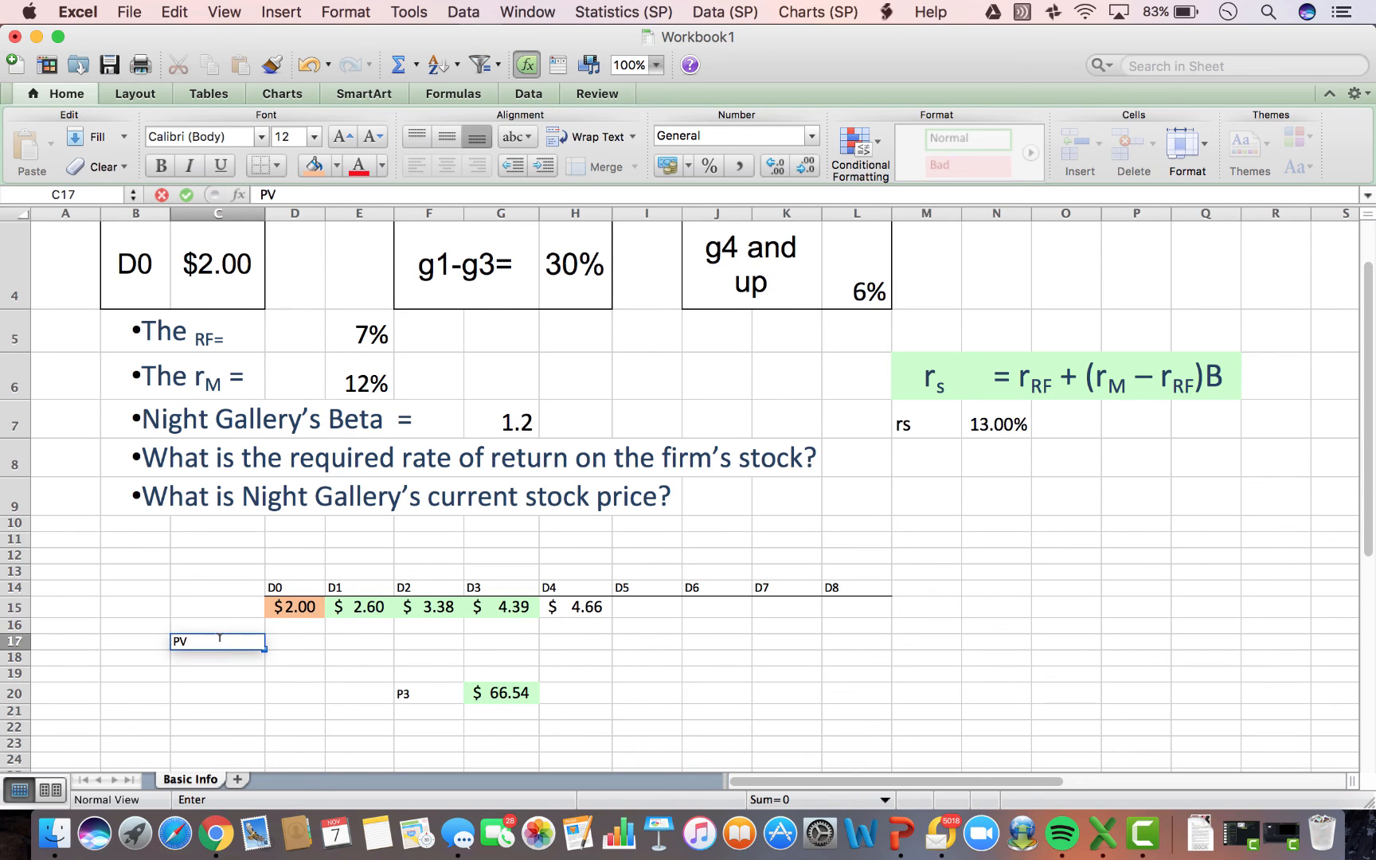
type(" D1")
key("Tab")
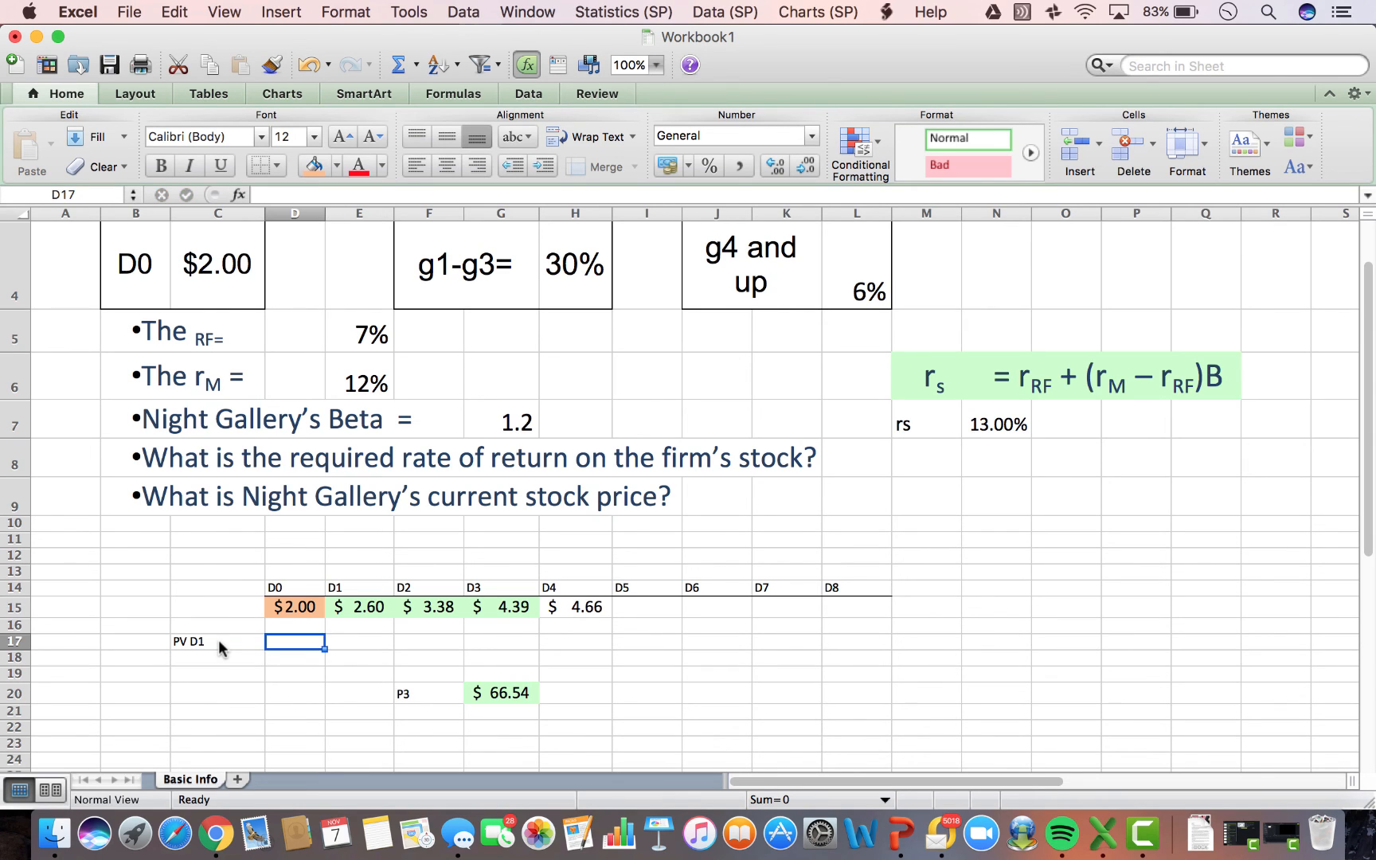
Calculate the present value of D1 in D17 with the formula =PV(N7,1,0,-E15).
type("=")
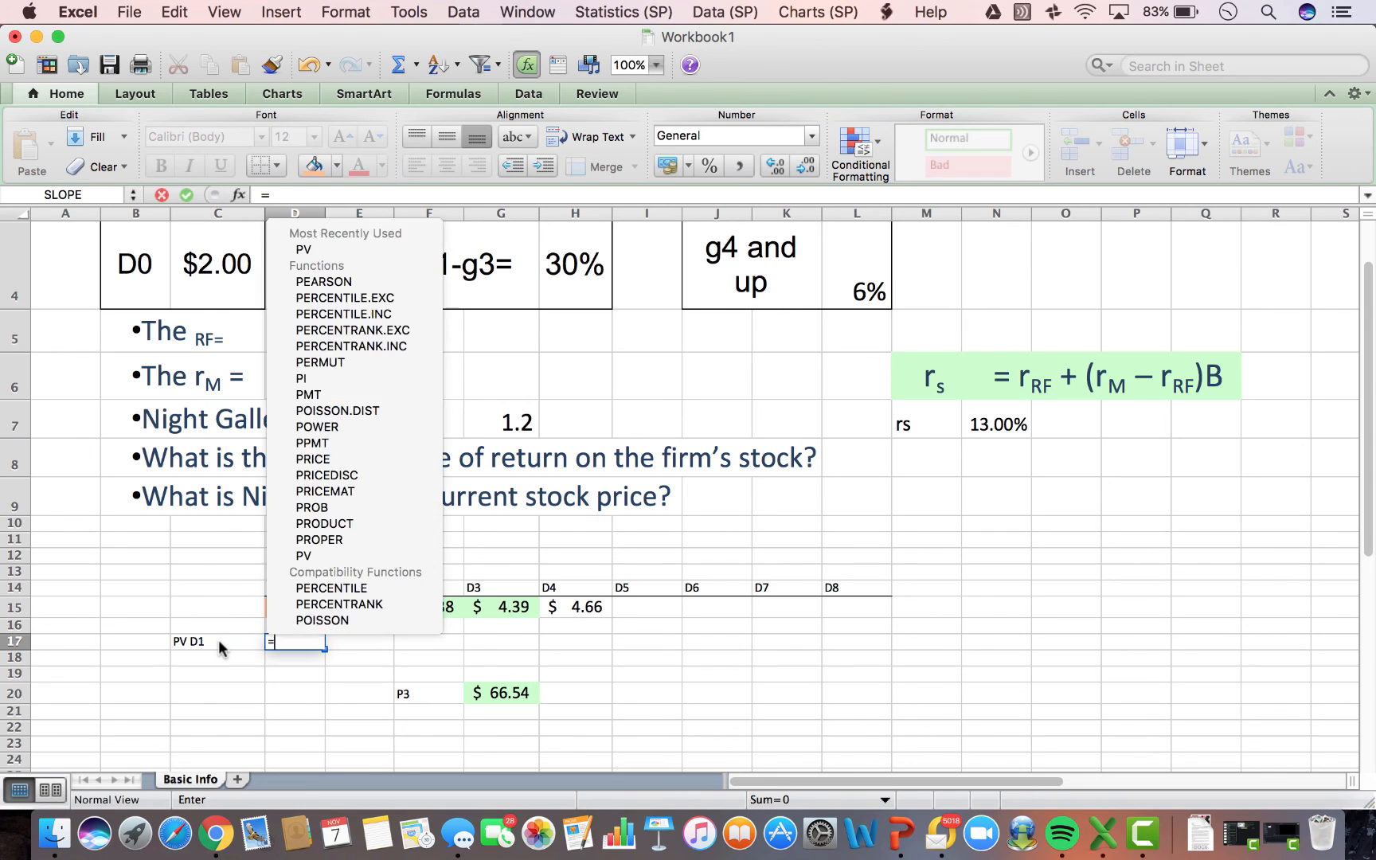
type("pv(")
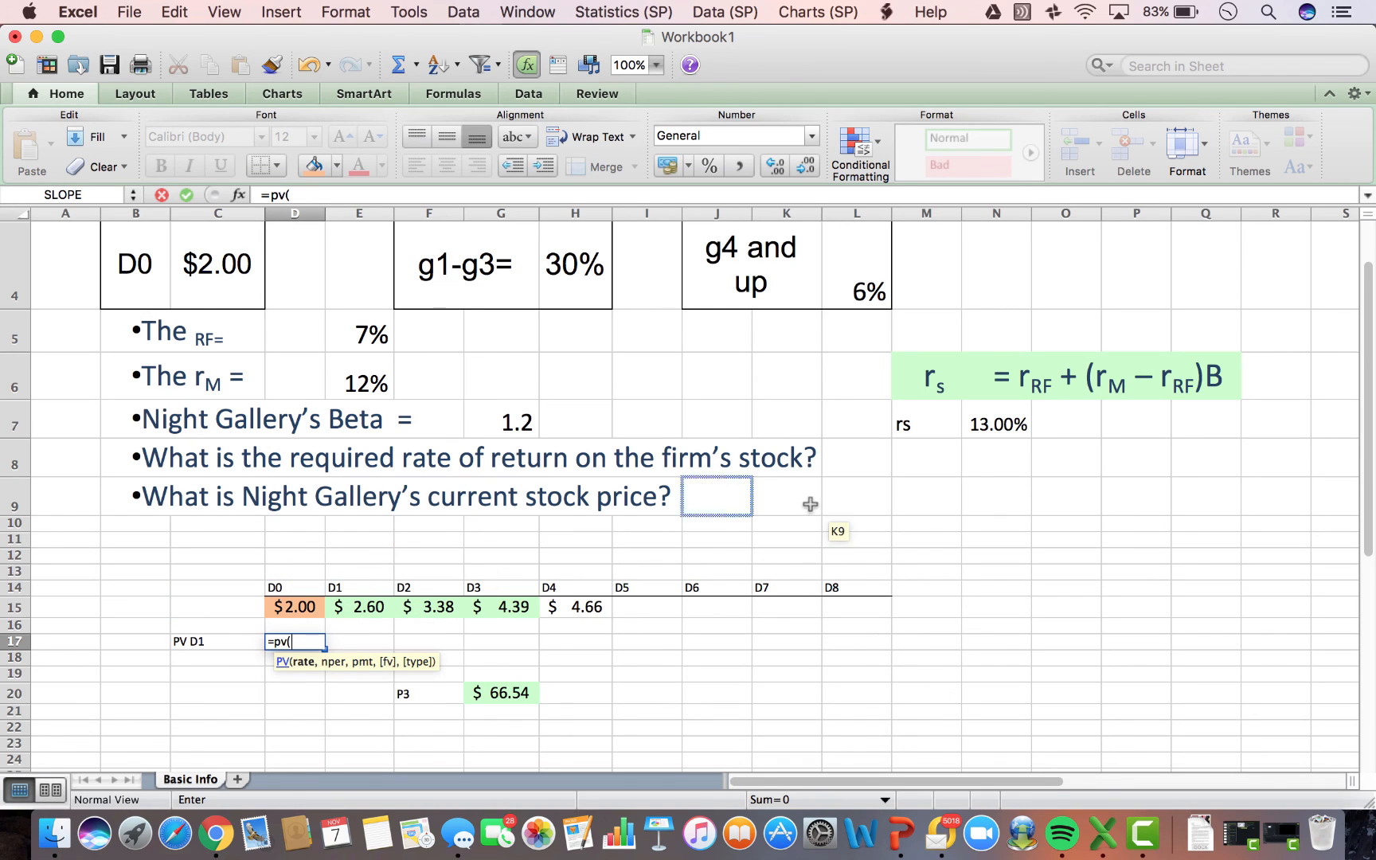
left_click(1001, 428)
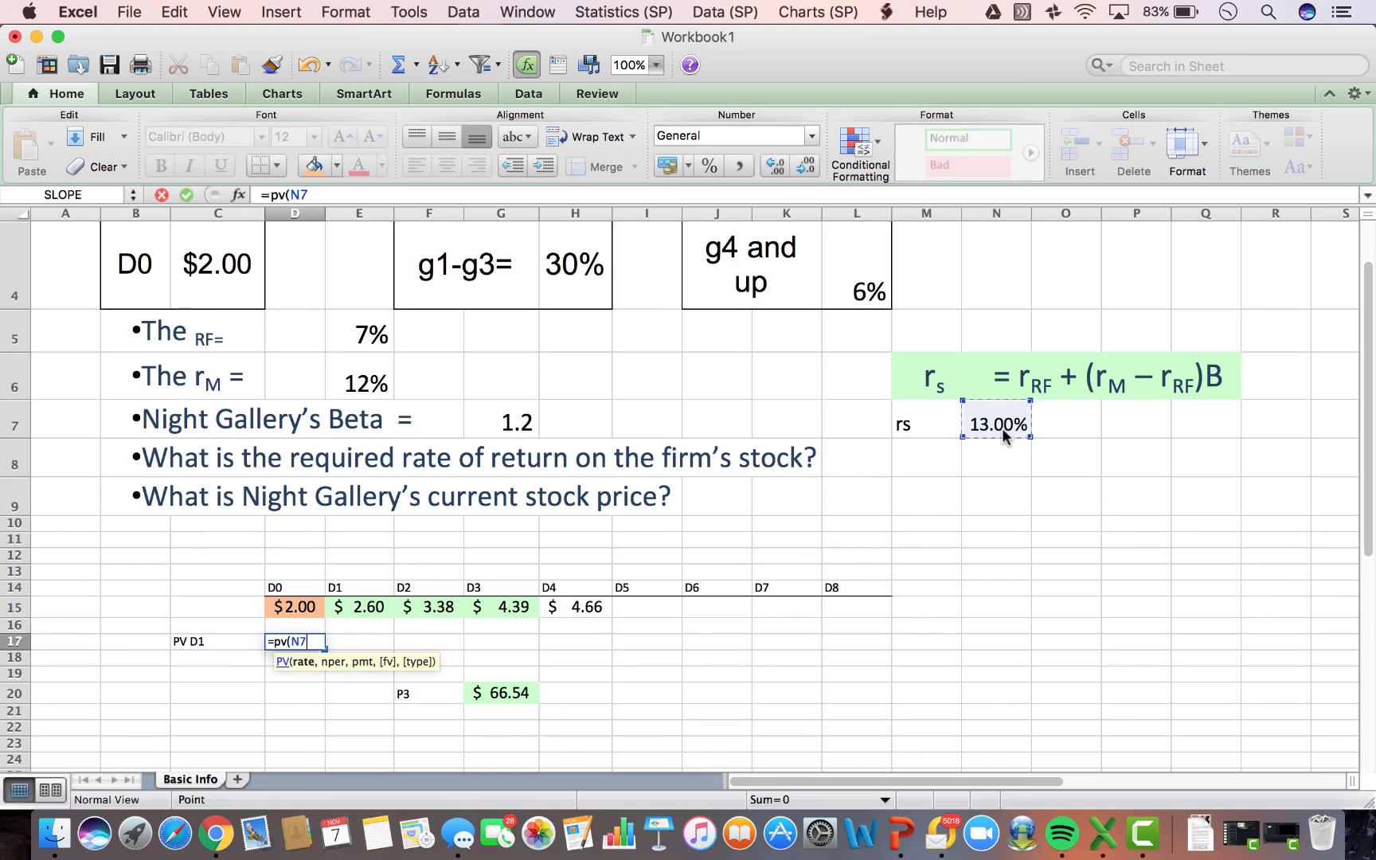
type(",1,")
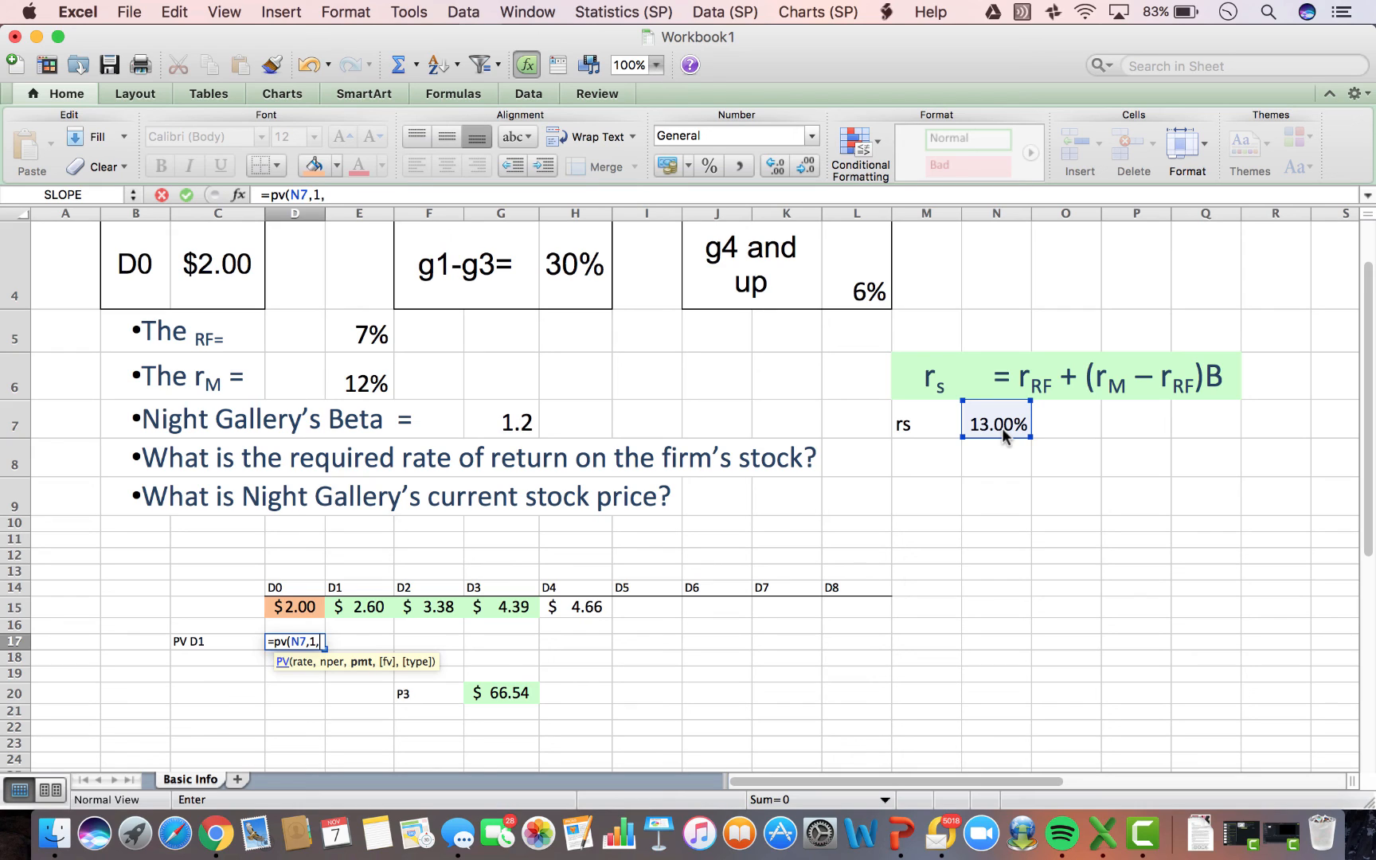
type("0,")
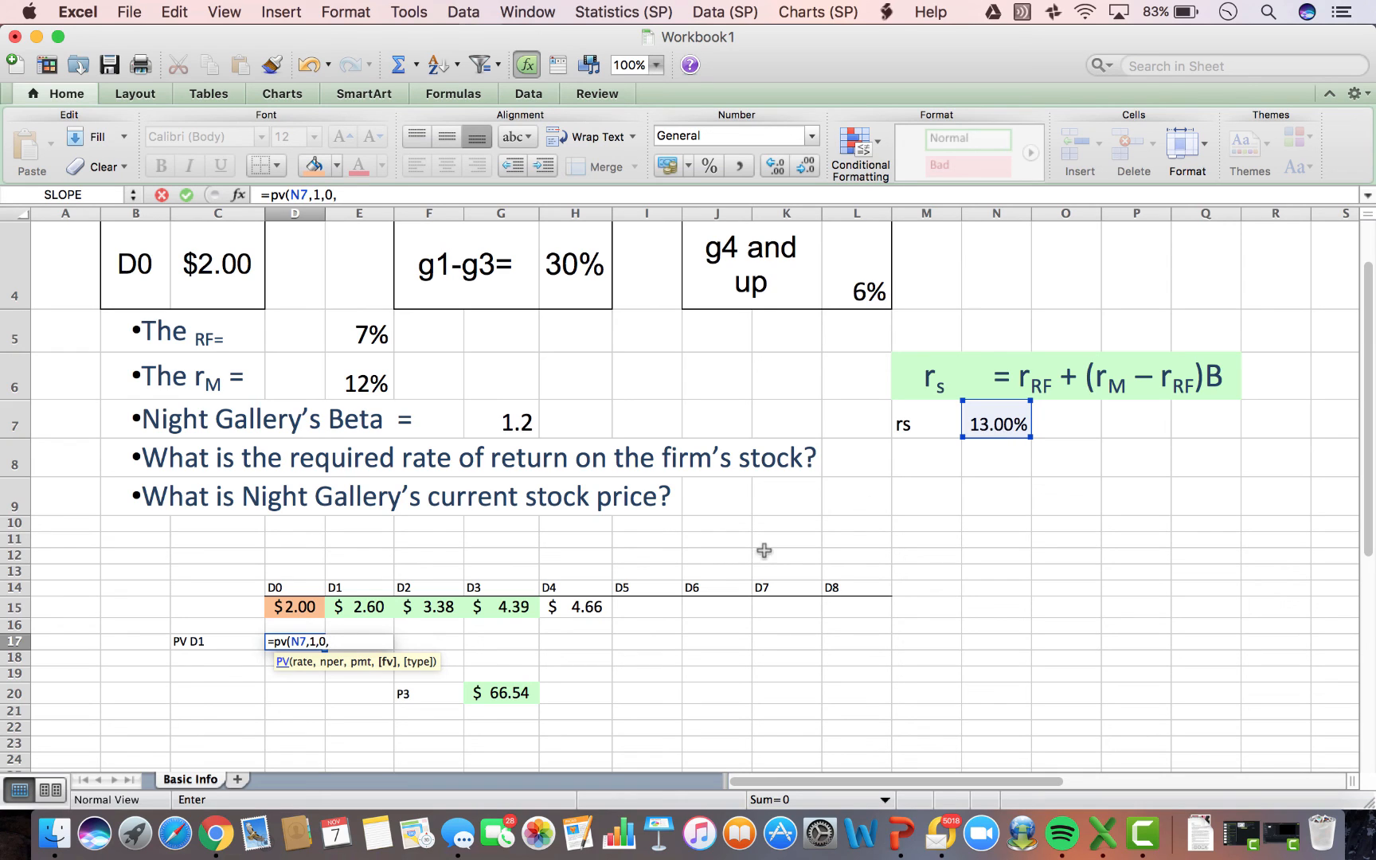
left_click(361, 605)
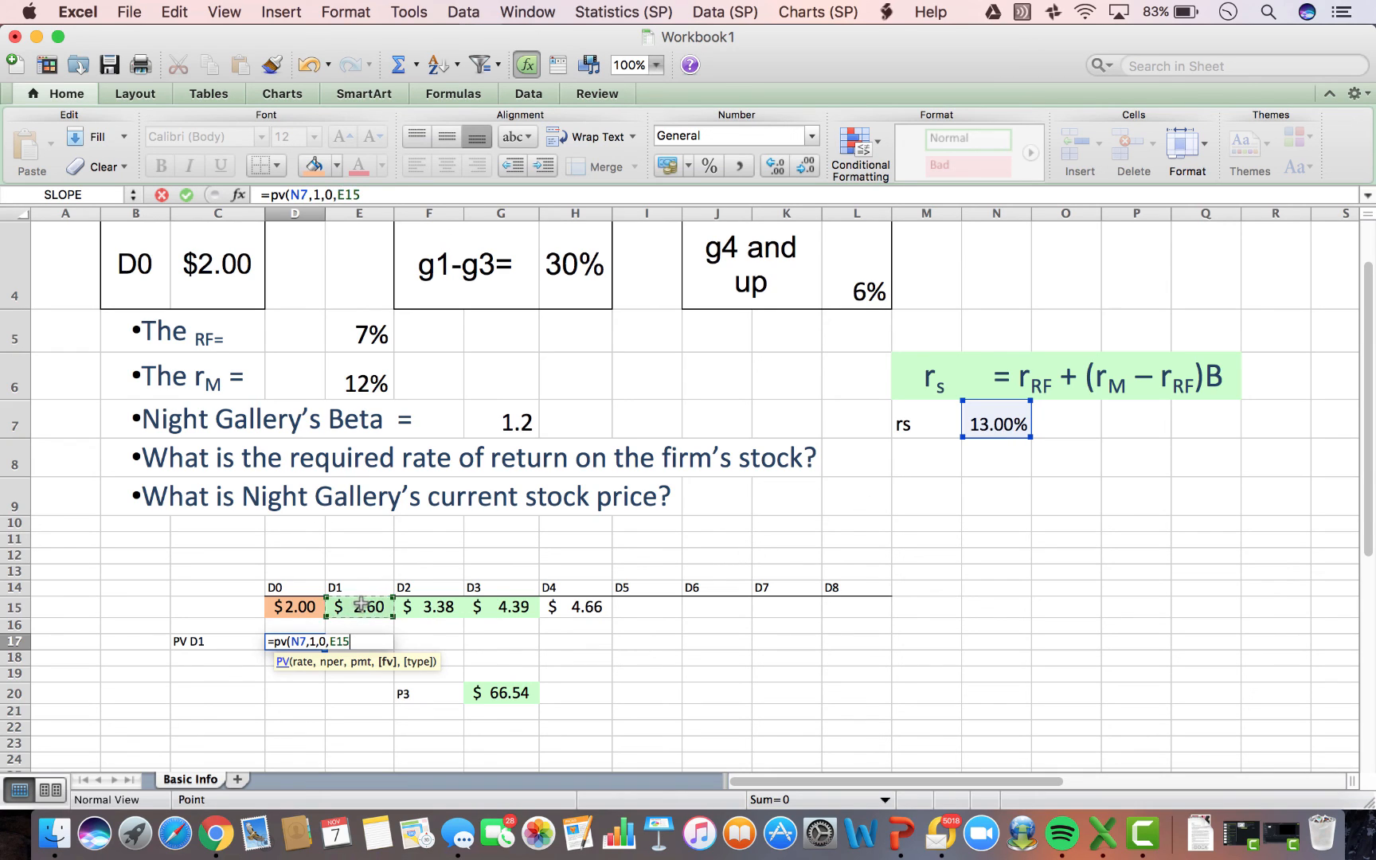
left_click(338, 193)
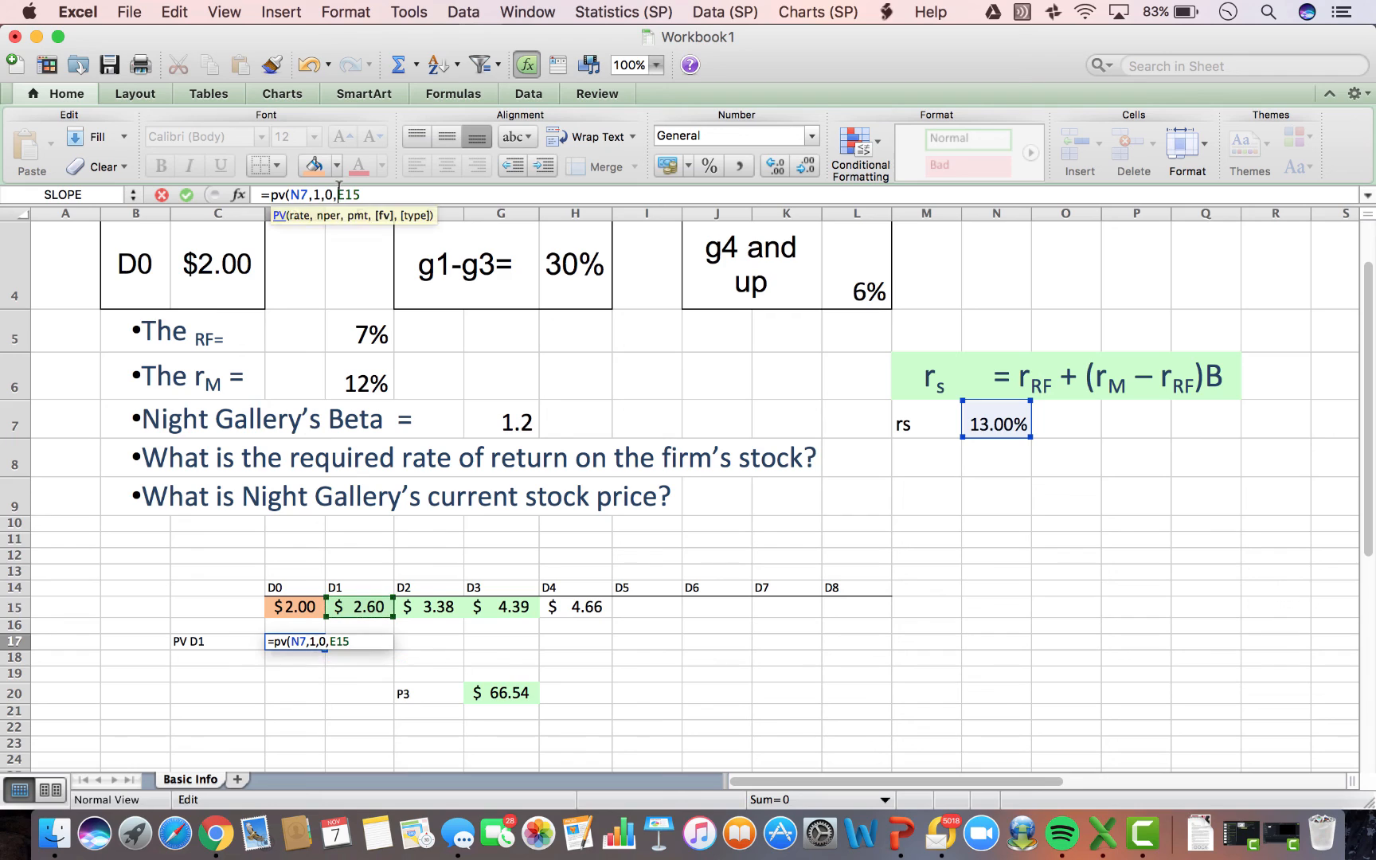
type("-")
left_click(420, 190)
key("Return")
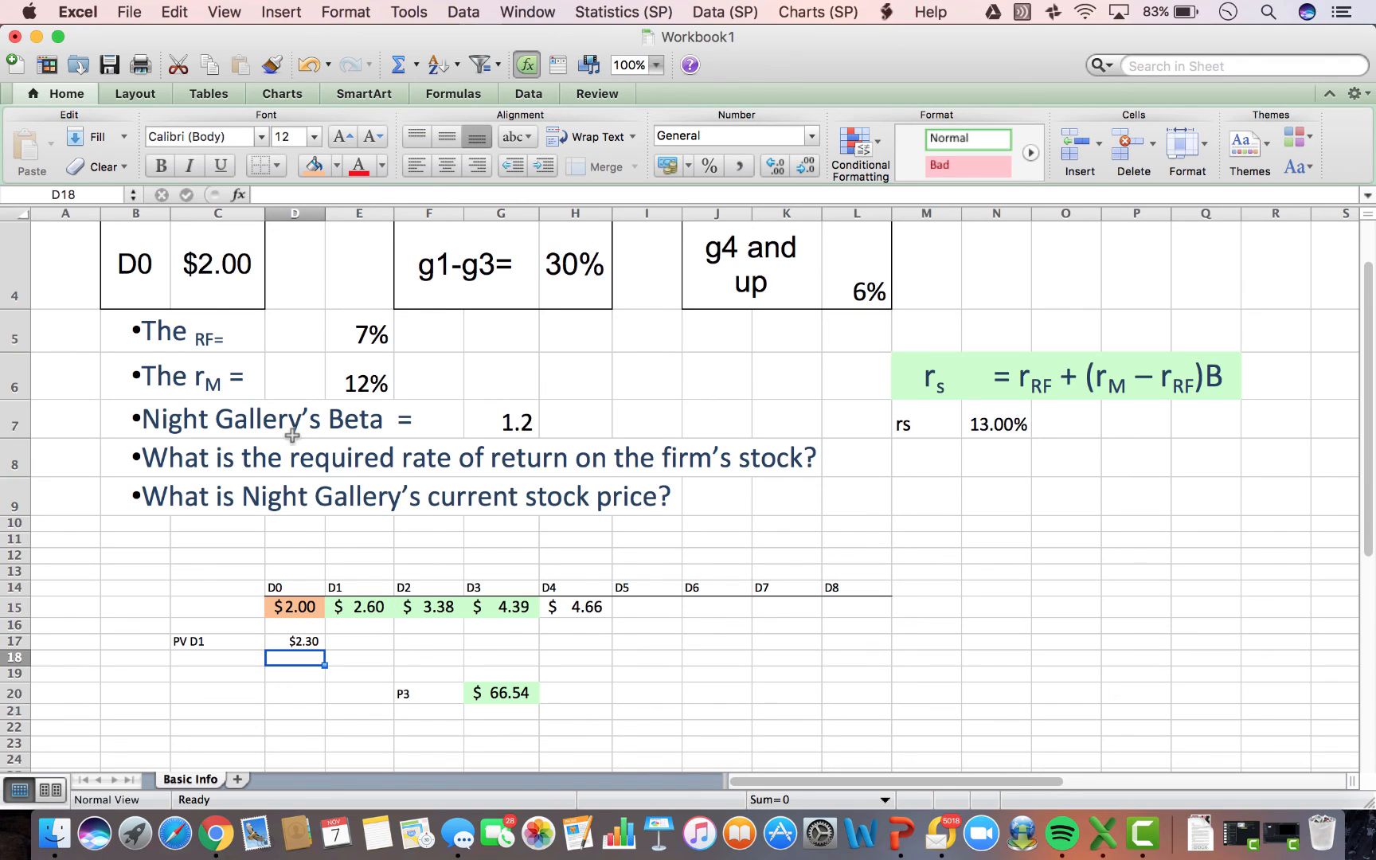
left_click(305, 643)
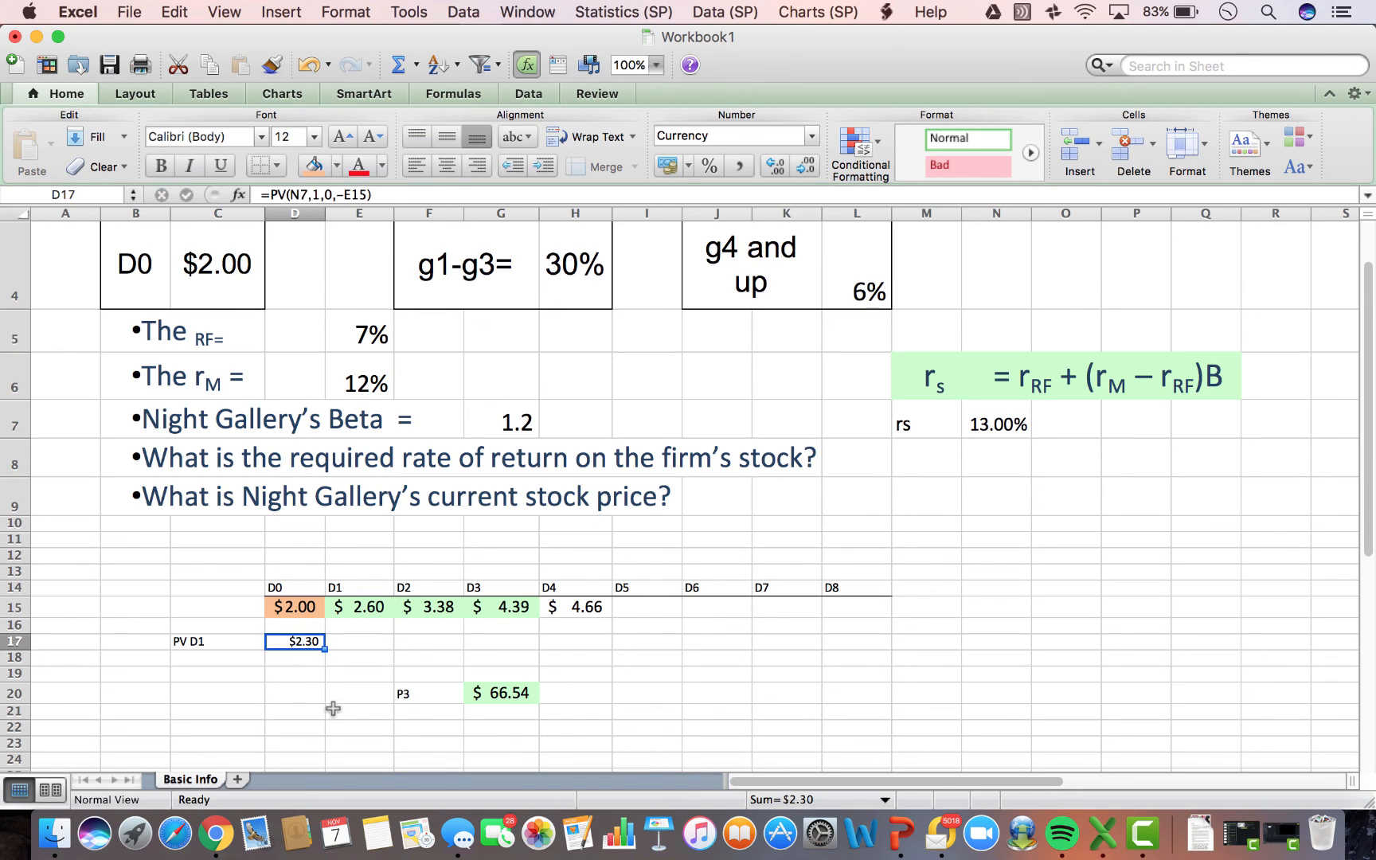
Enter the label PV D2 in cell C18, below the PV D1 label.
left_click(211, 643)
key("Return")
type("P")
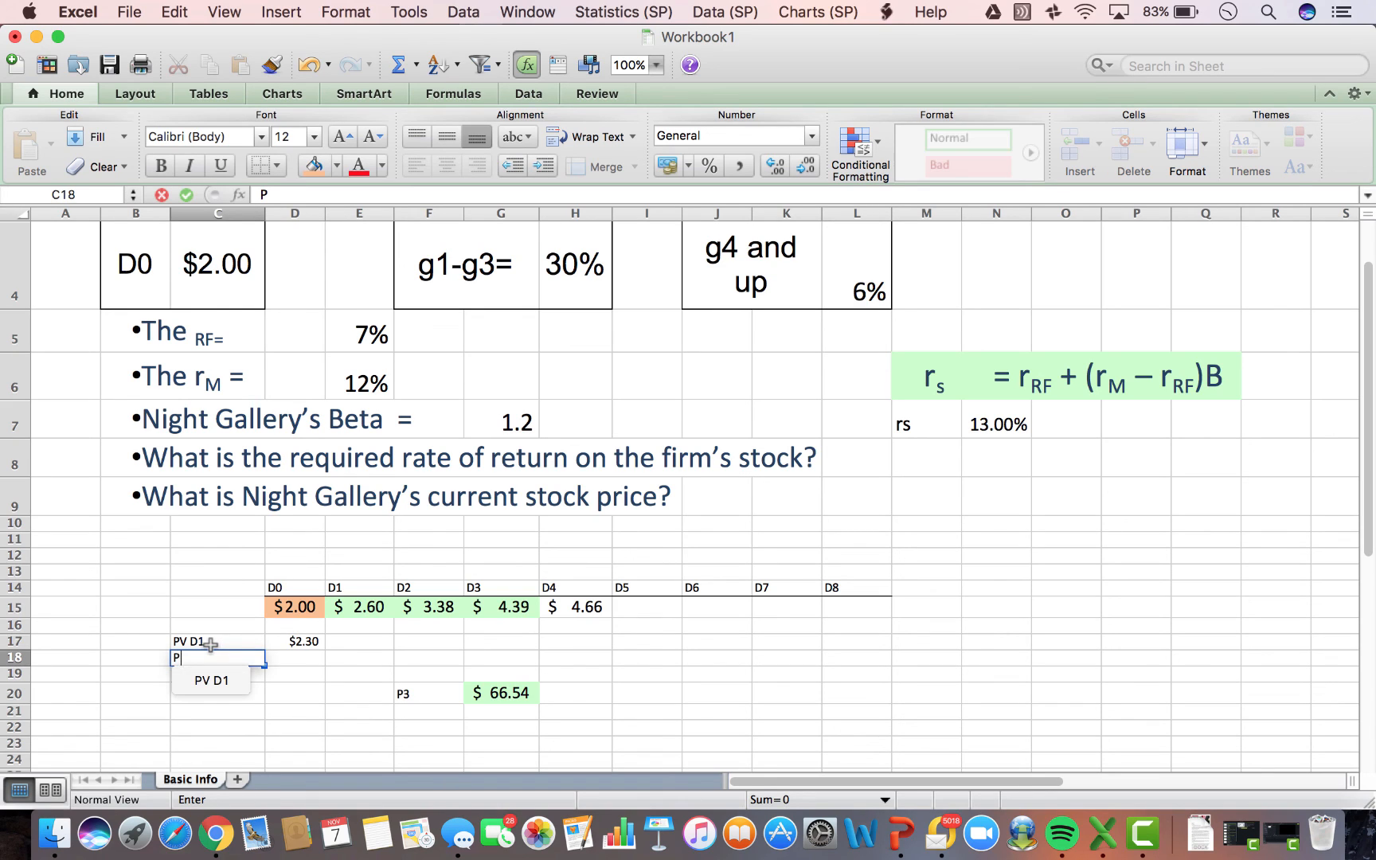
type("VD")
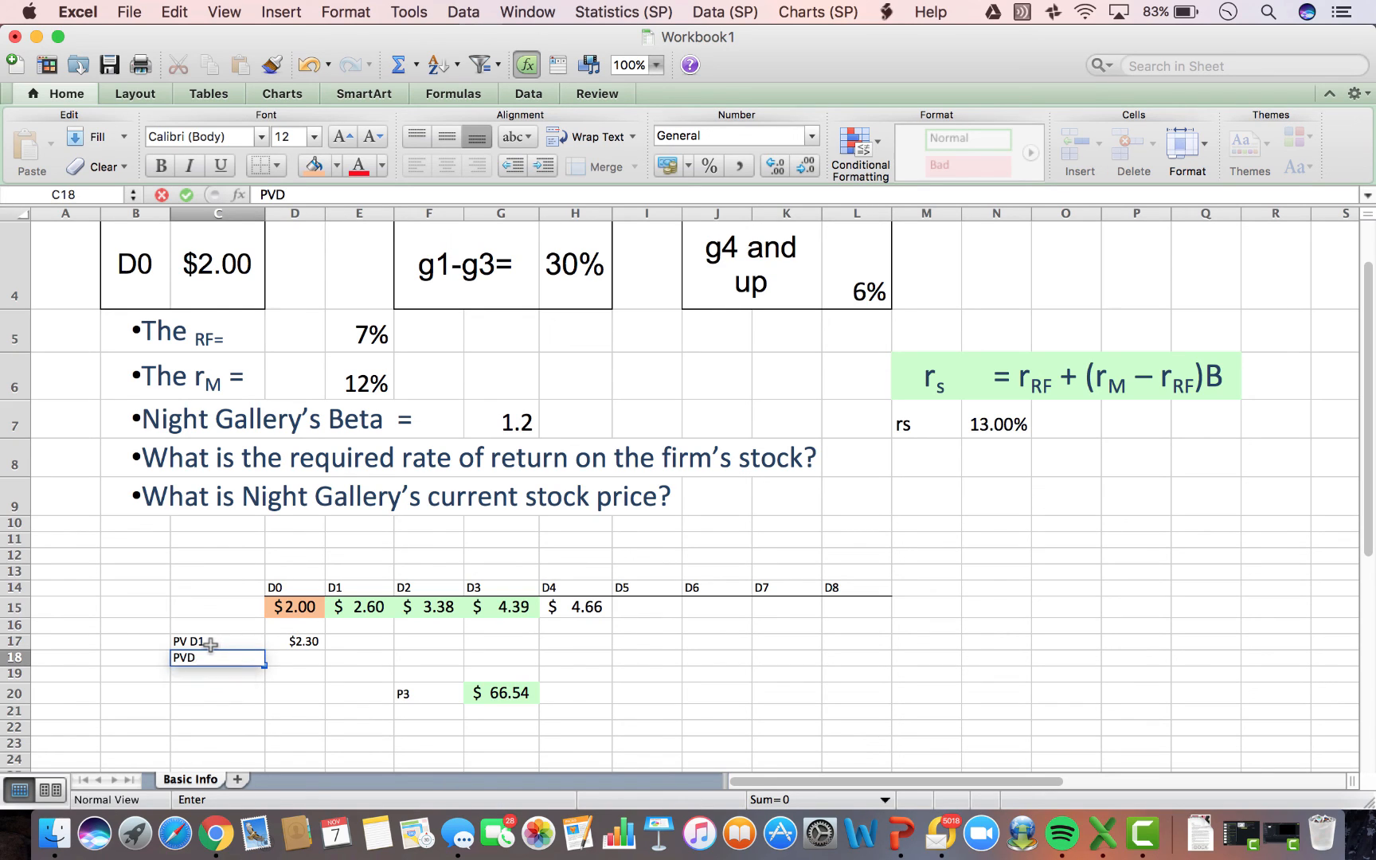
key("BackSpace")
type("D2")
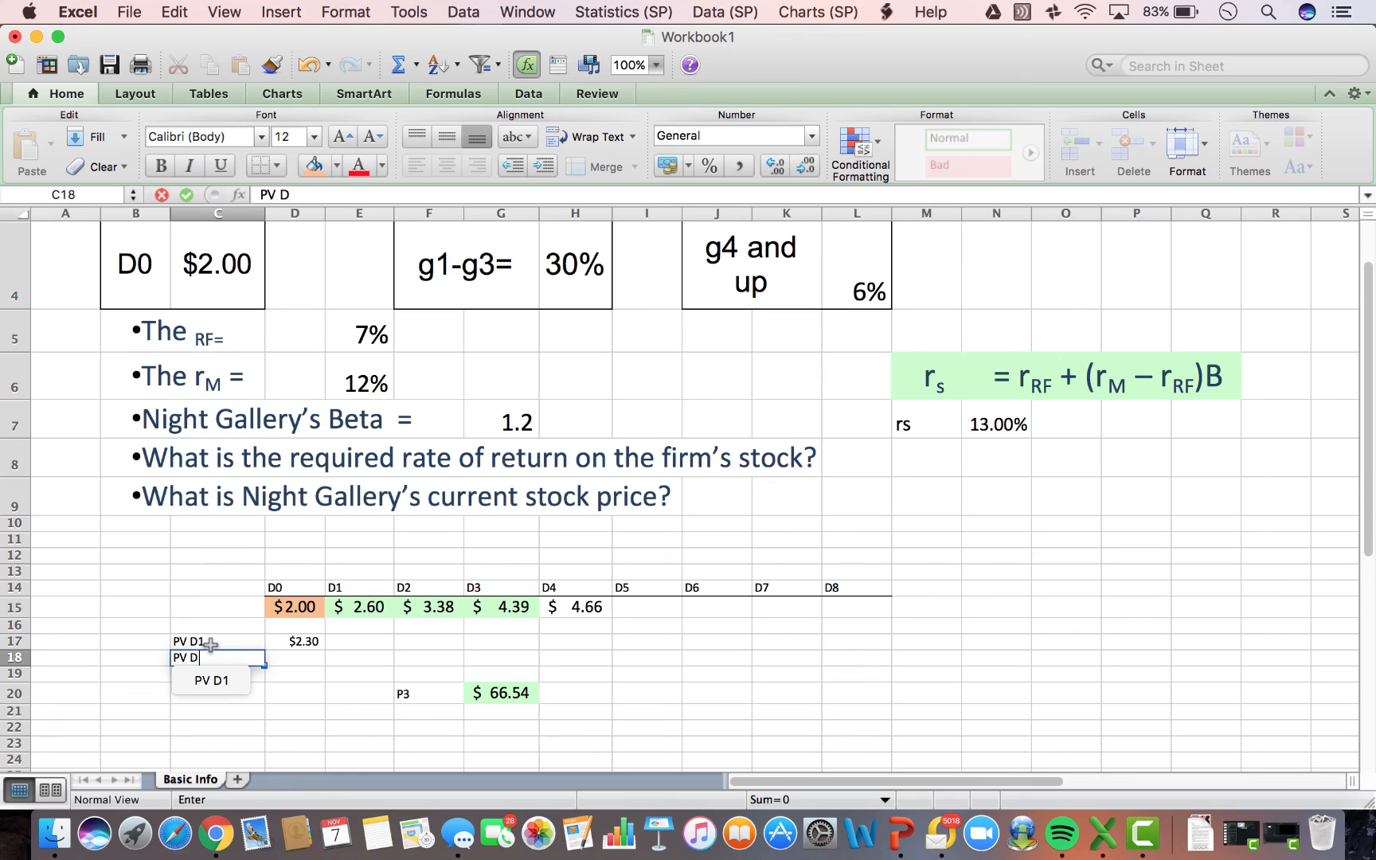
key("Tab")
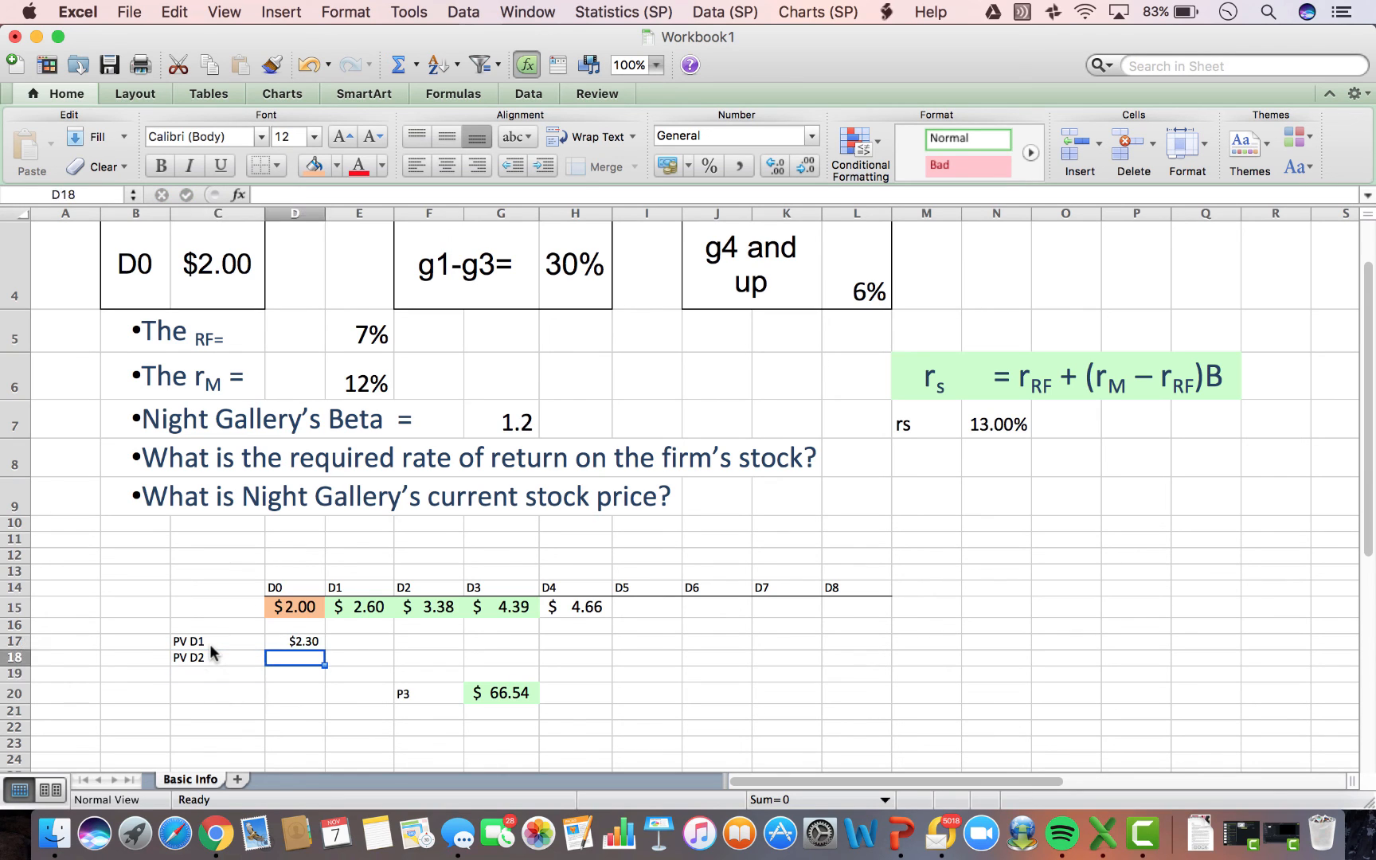
Calculate the present value of D2 in D18 with the formula =PV(N7,2,0,-F15).
type("=pv")
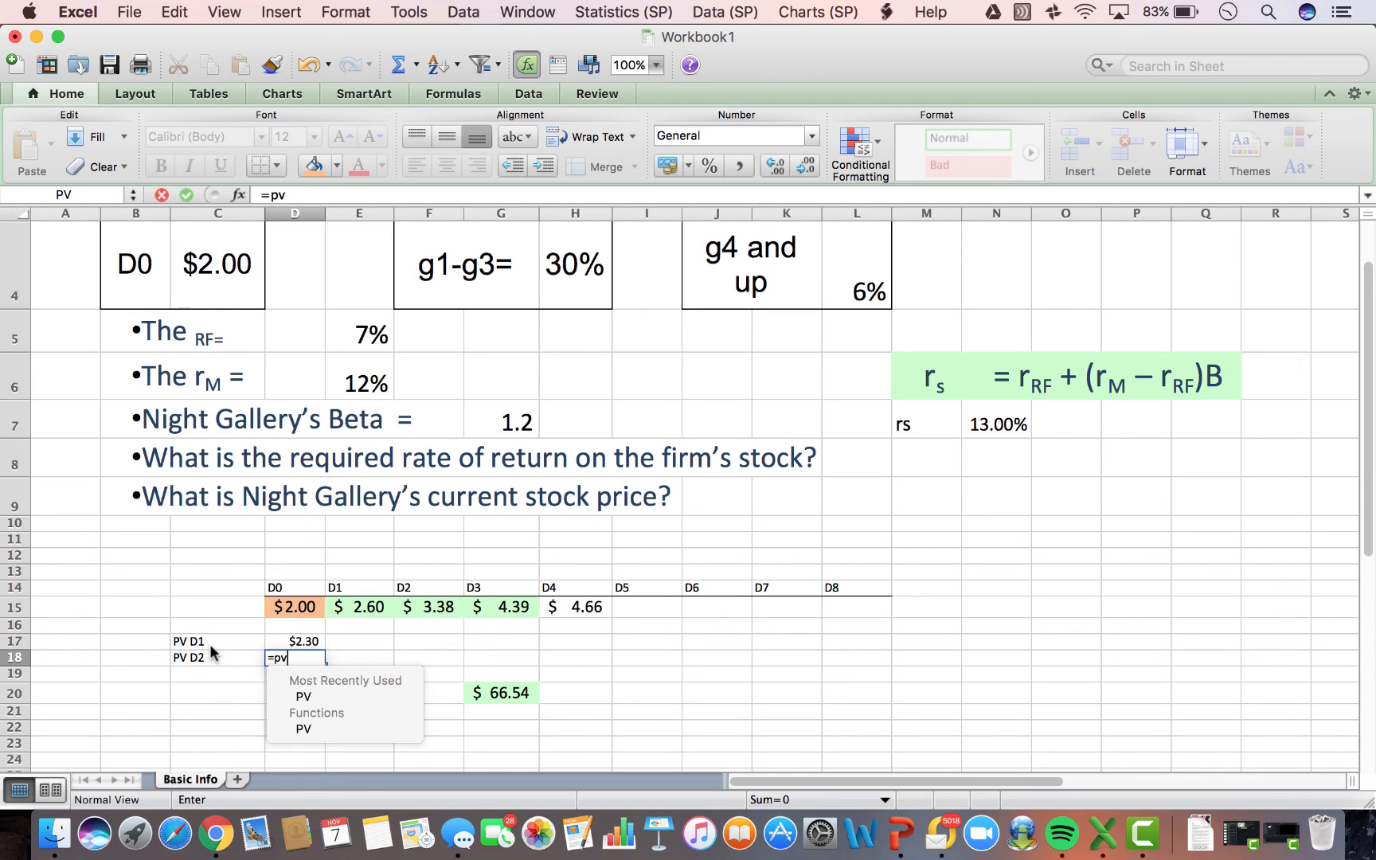
type("(")
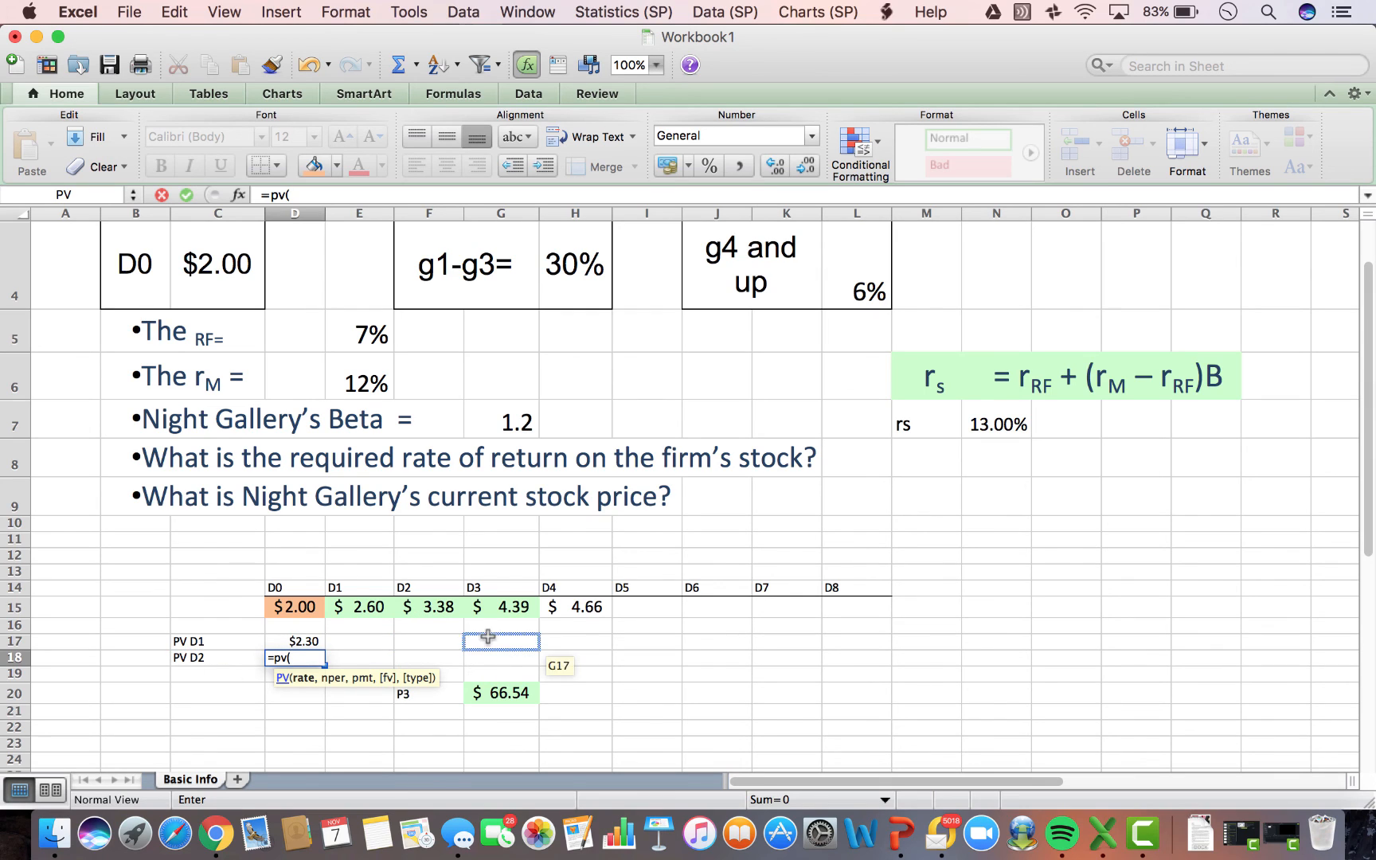
left_click(1010, 424)
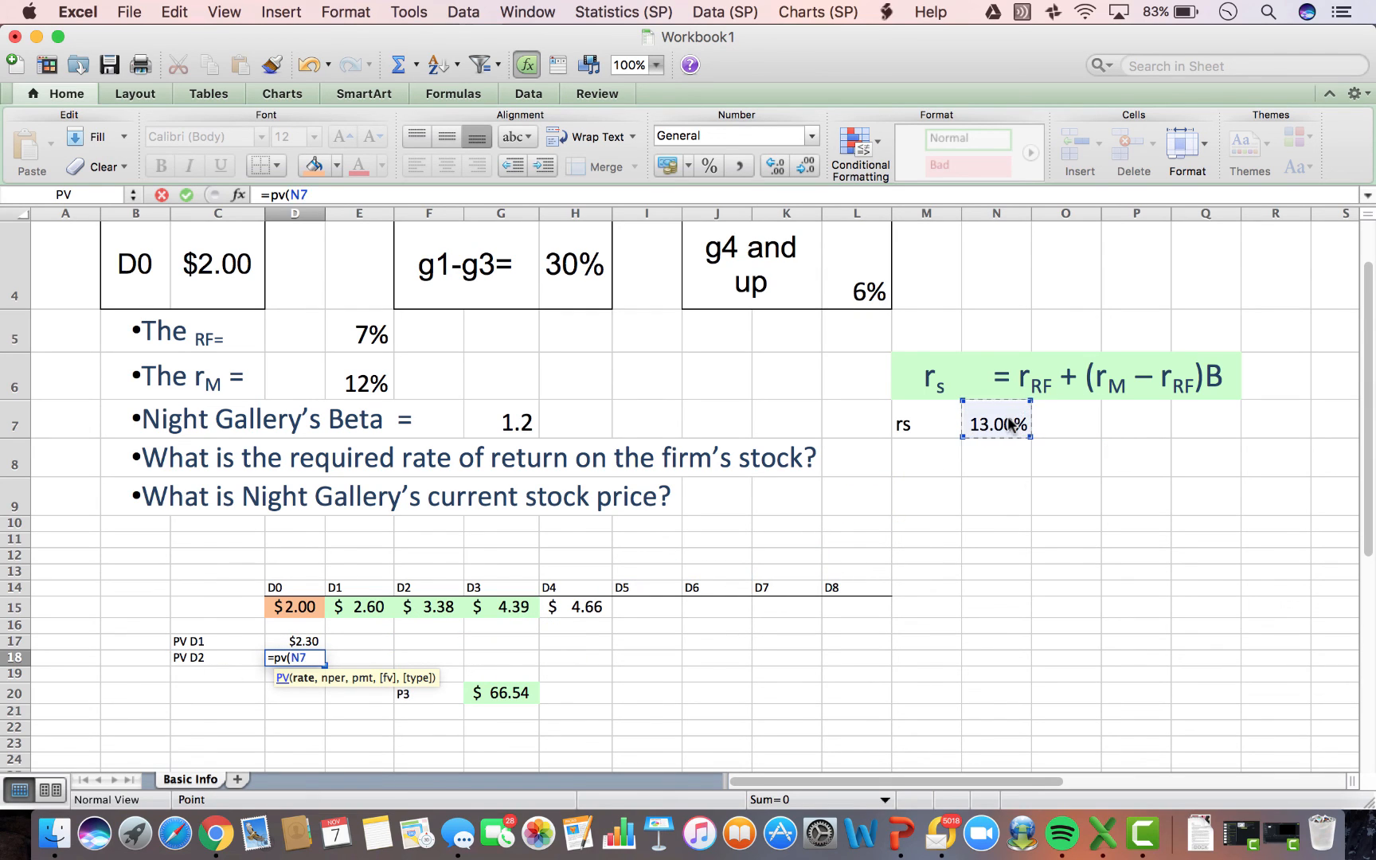
type(",2,")
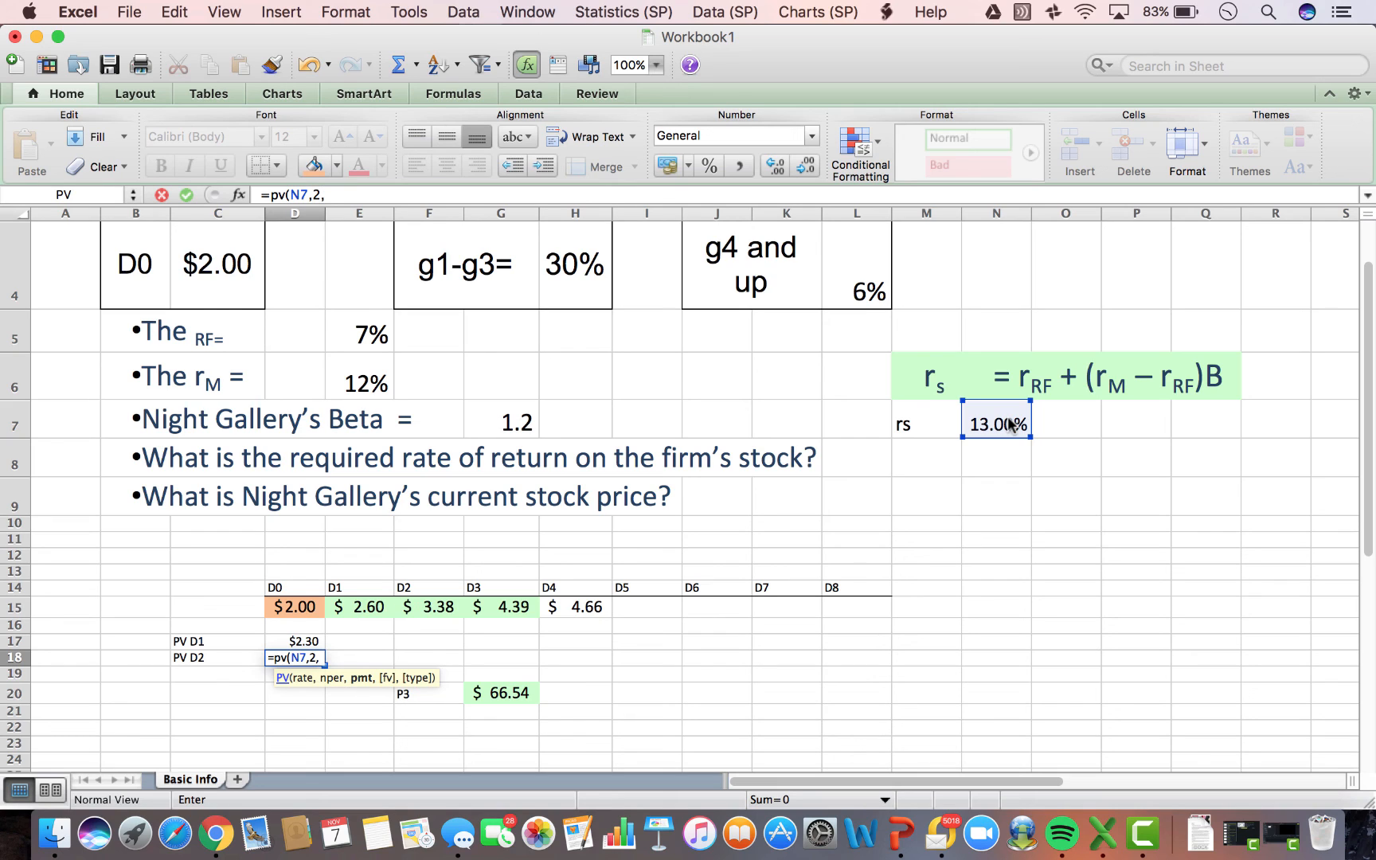
type("0")
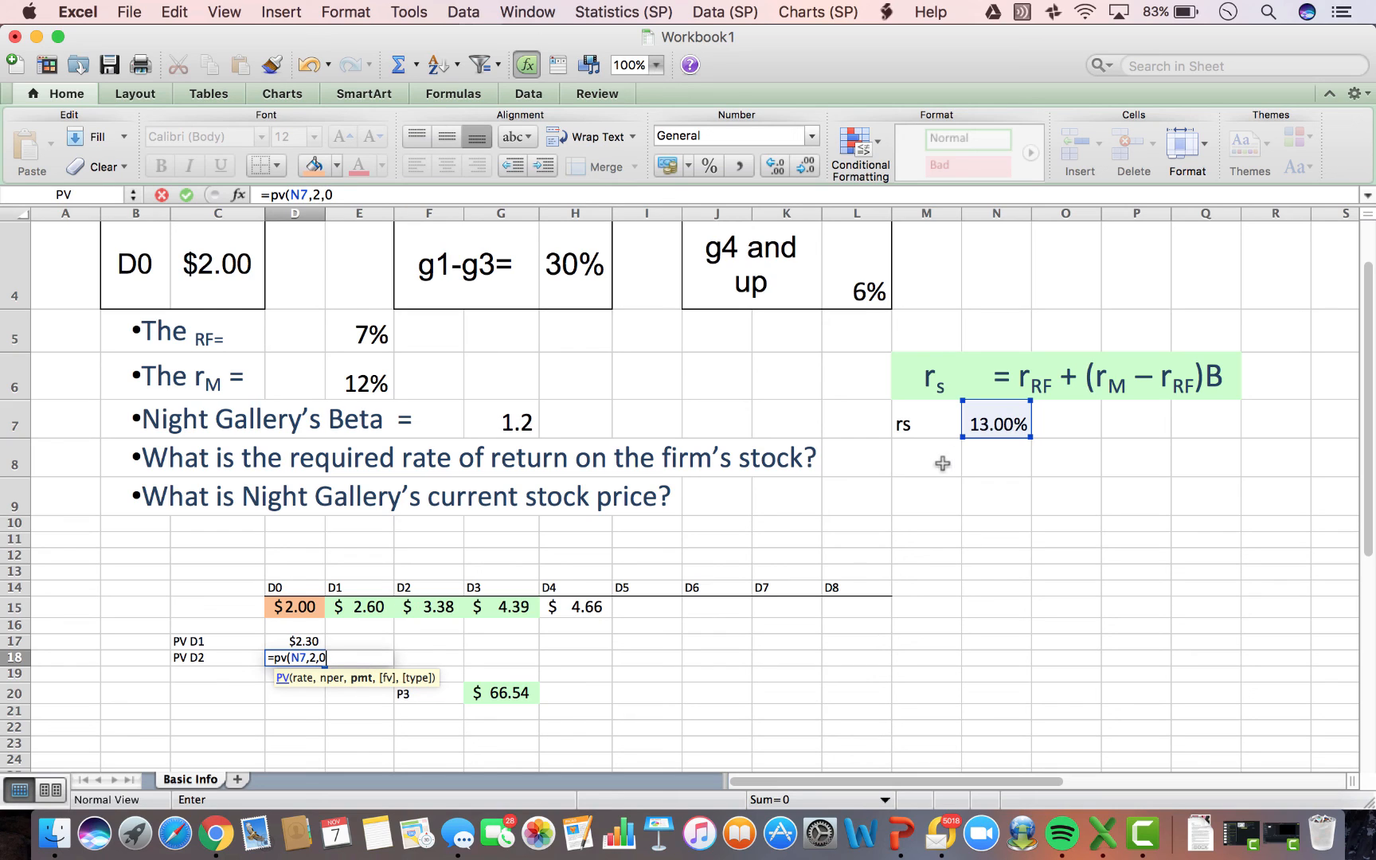
type(",")
left_click(437, 606)
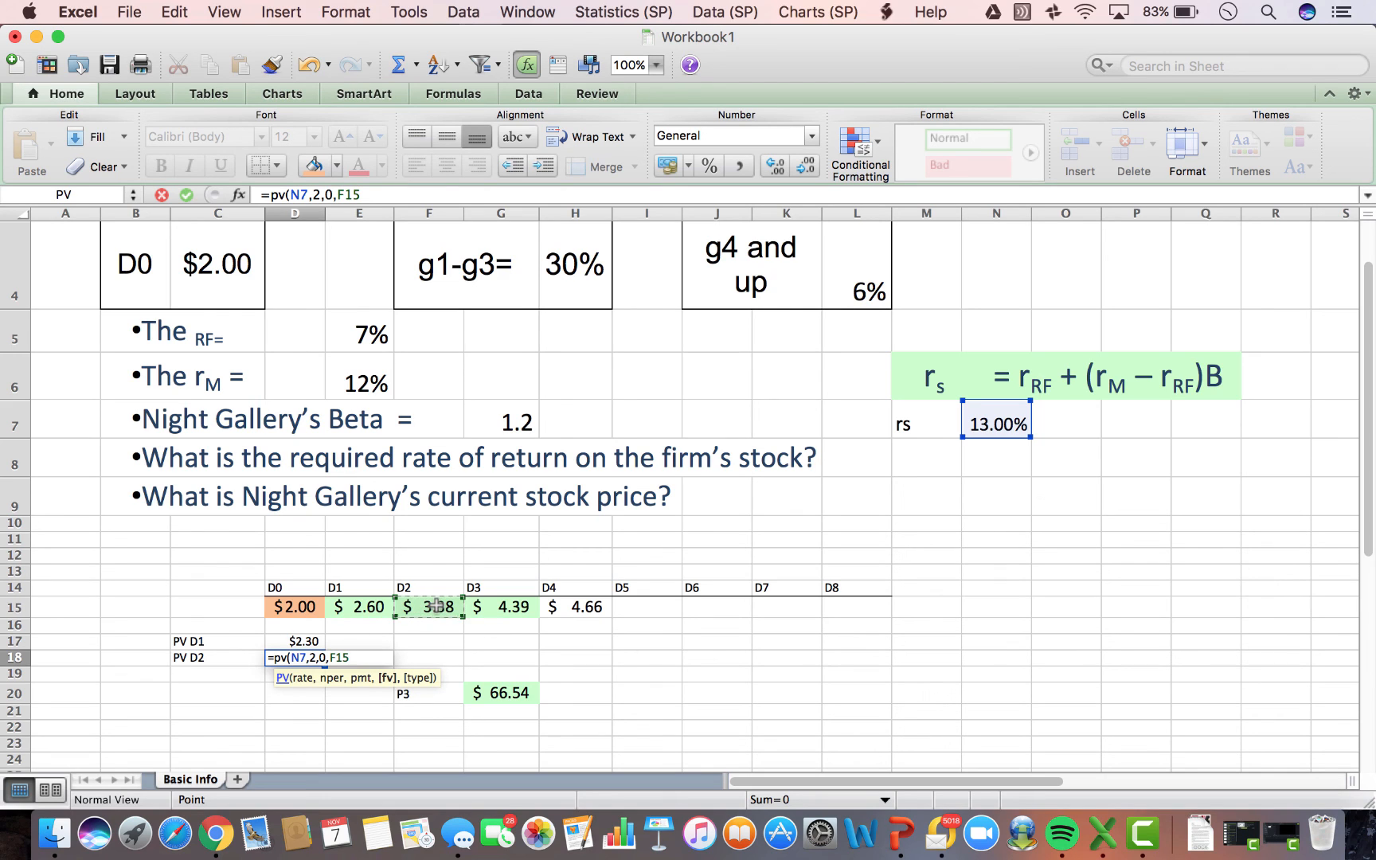
left_click(338, 194)
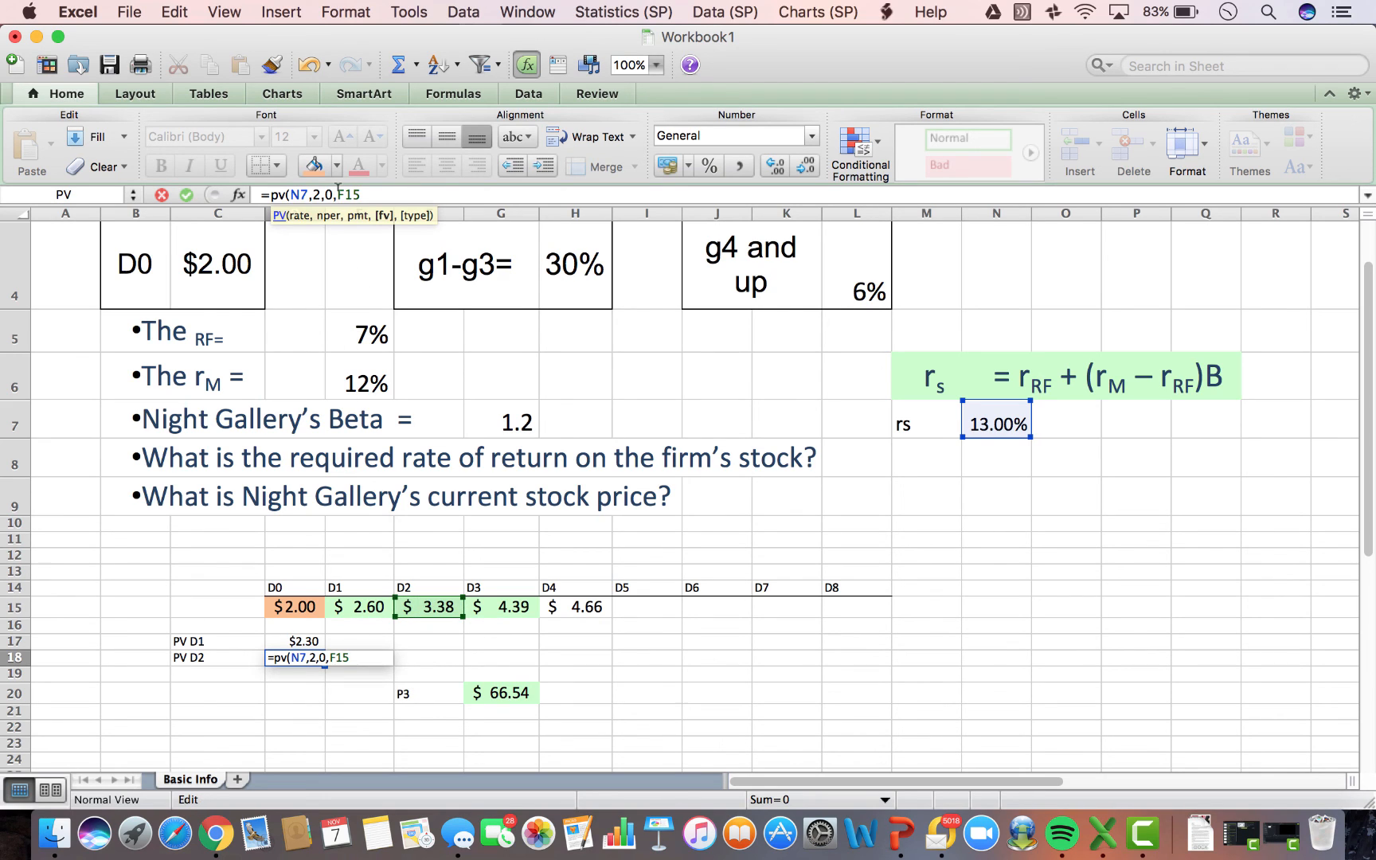
type("-")
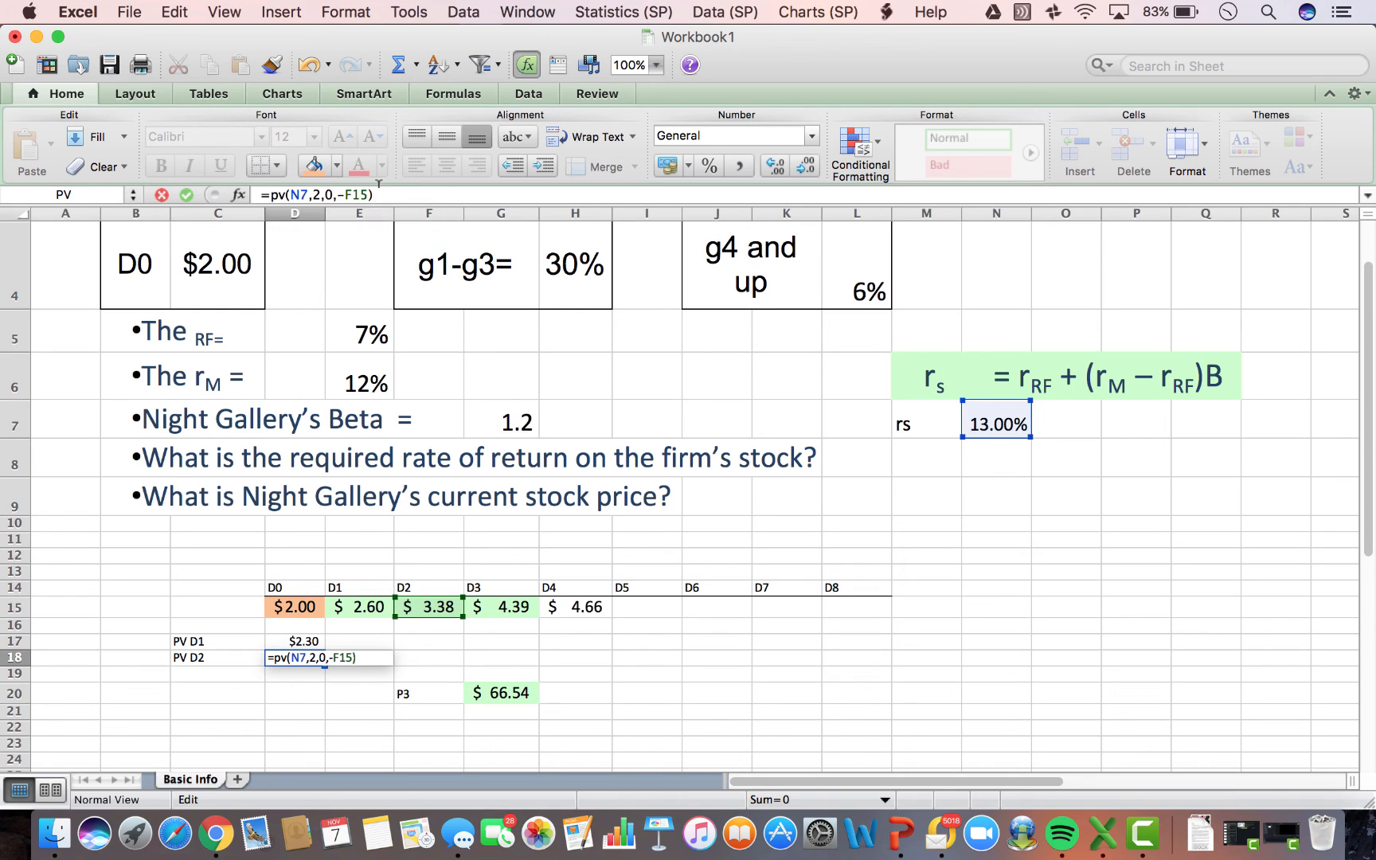
key("Return")
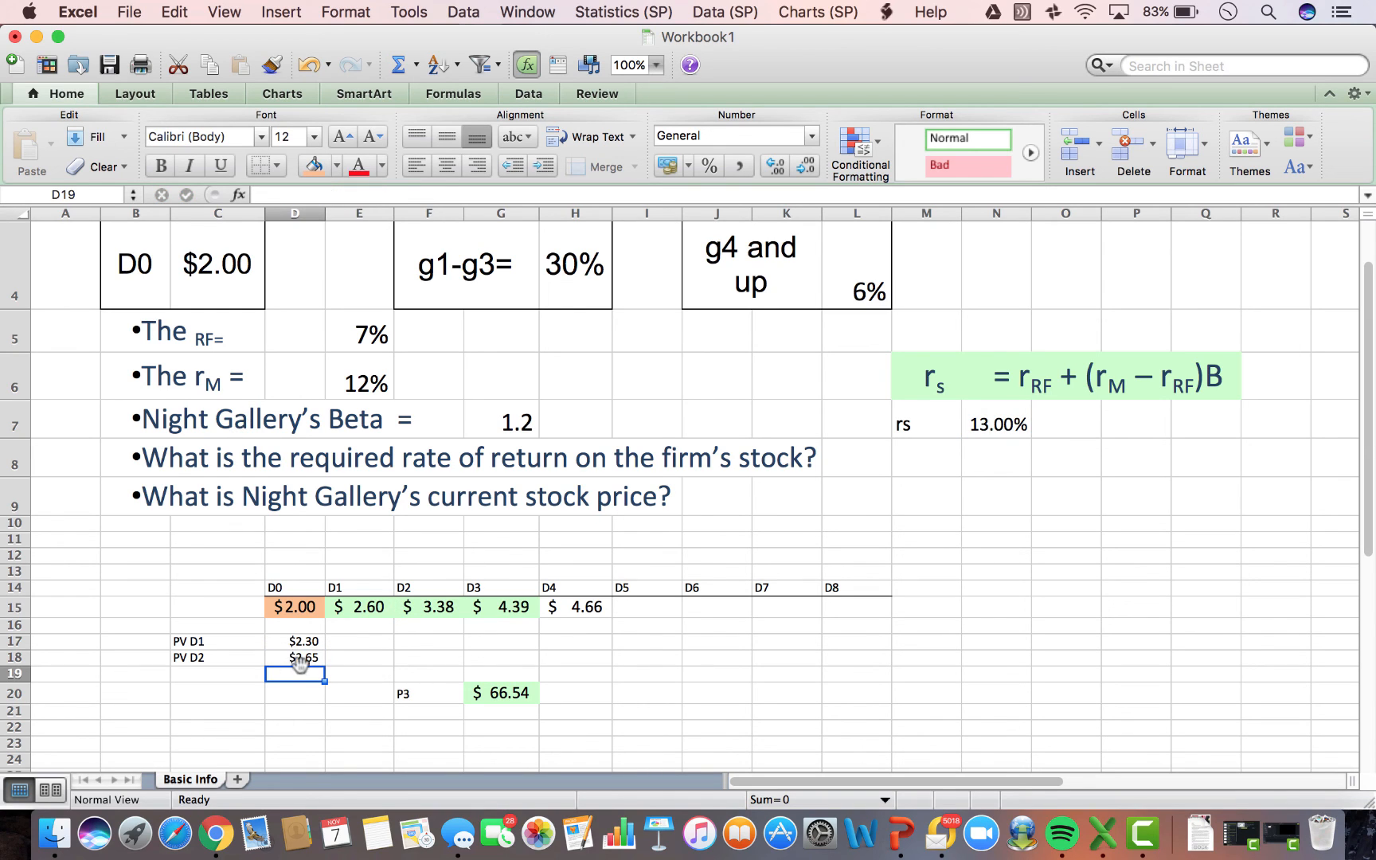
Enter the label PV D3 in cell C19, below the PV D2 label.
left_click(195, 658)
left_click(191, 678)
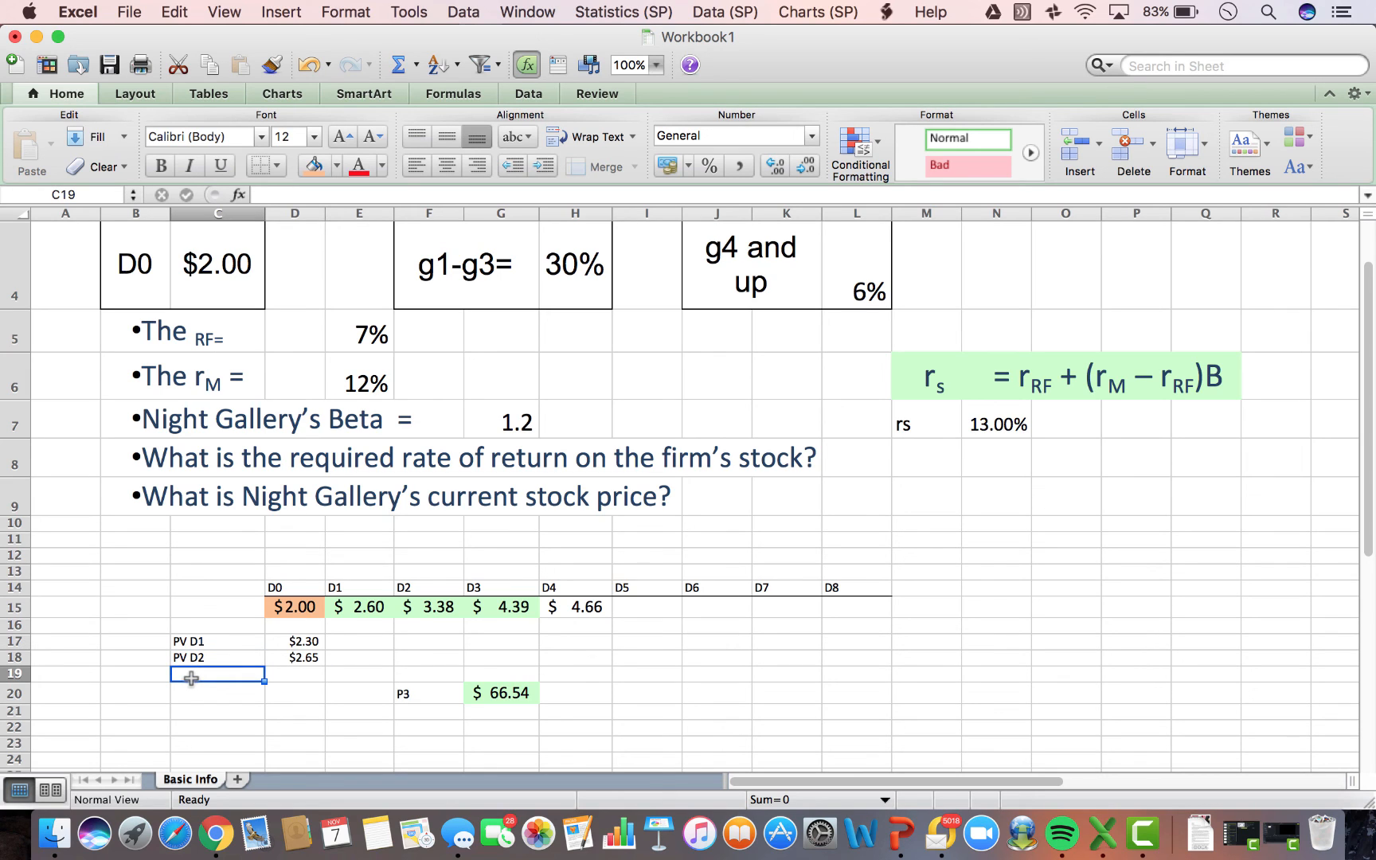
type("PV")
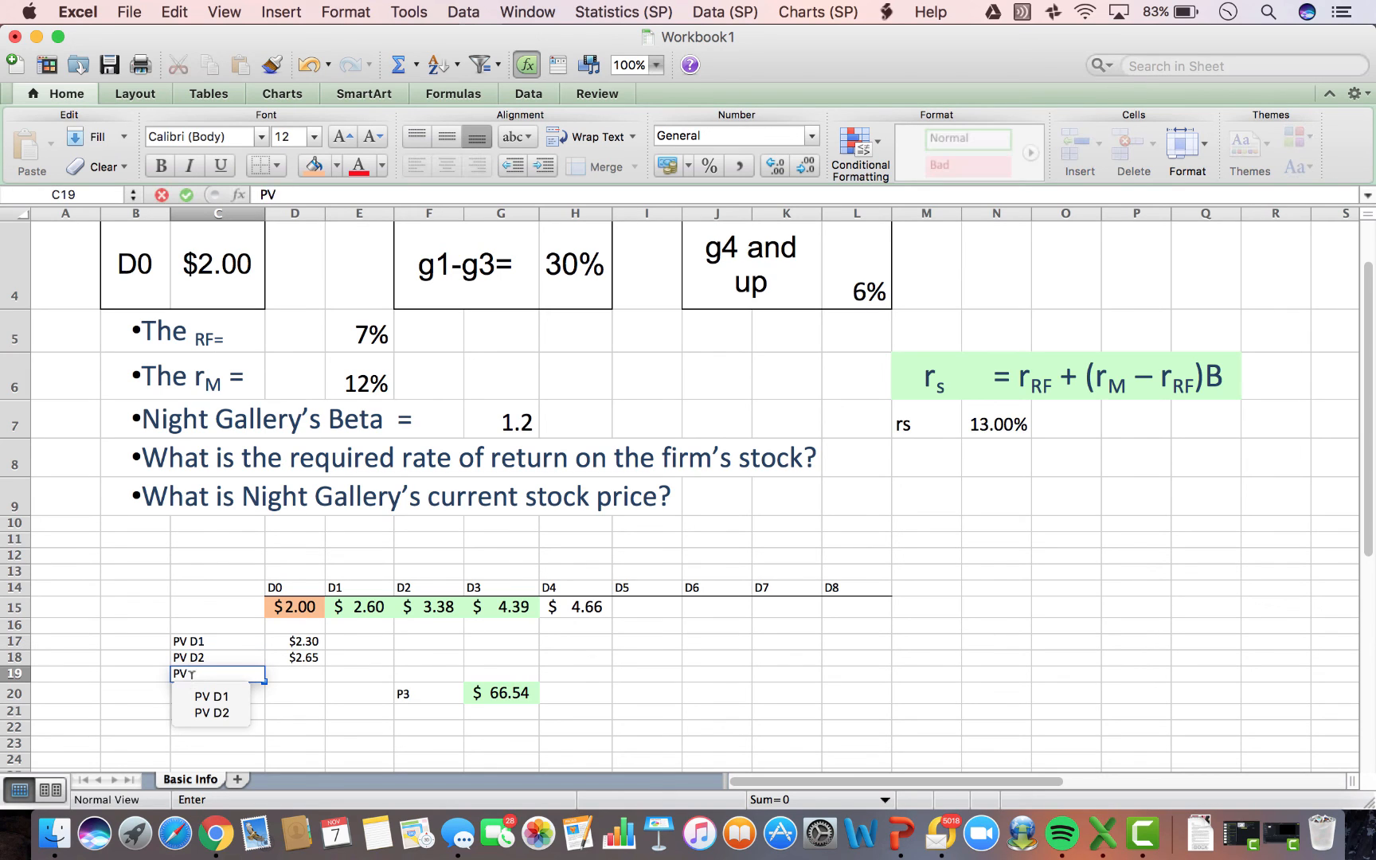
type(" D3")
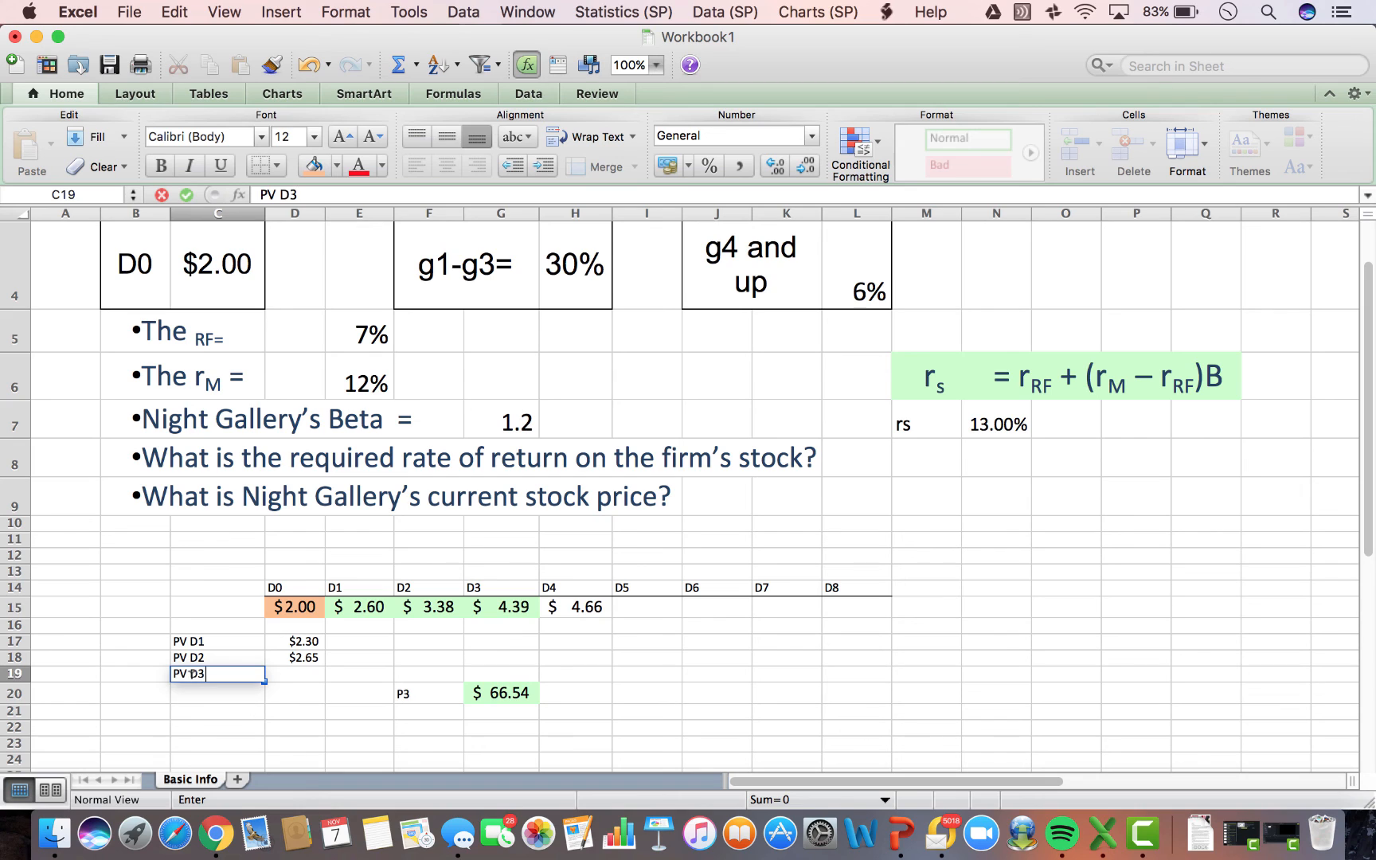
key("Tab")
Calculate the present value of D3 in D19 with the formula =PV(N7,3,0,-G15).
type("=pV")
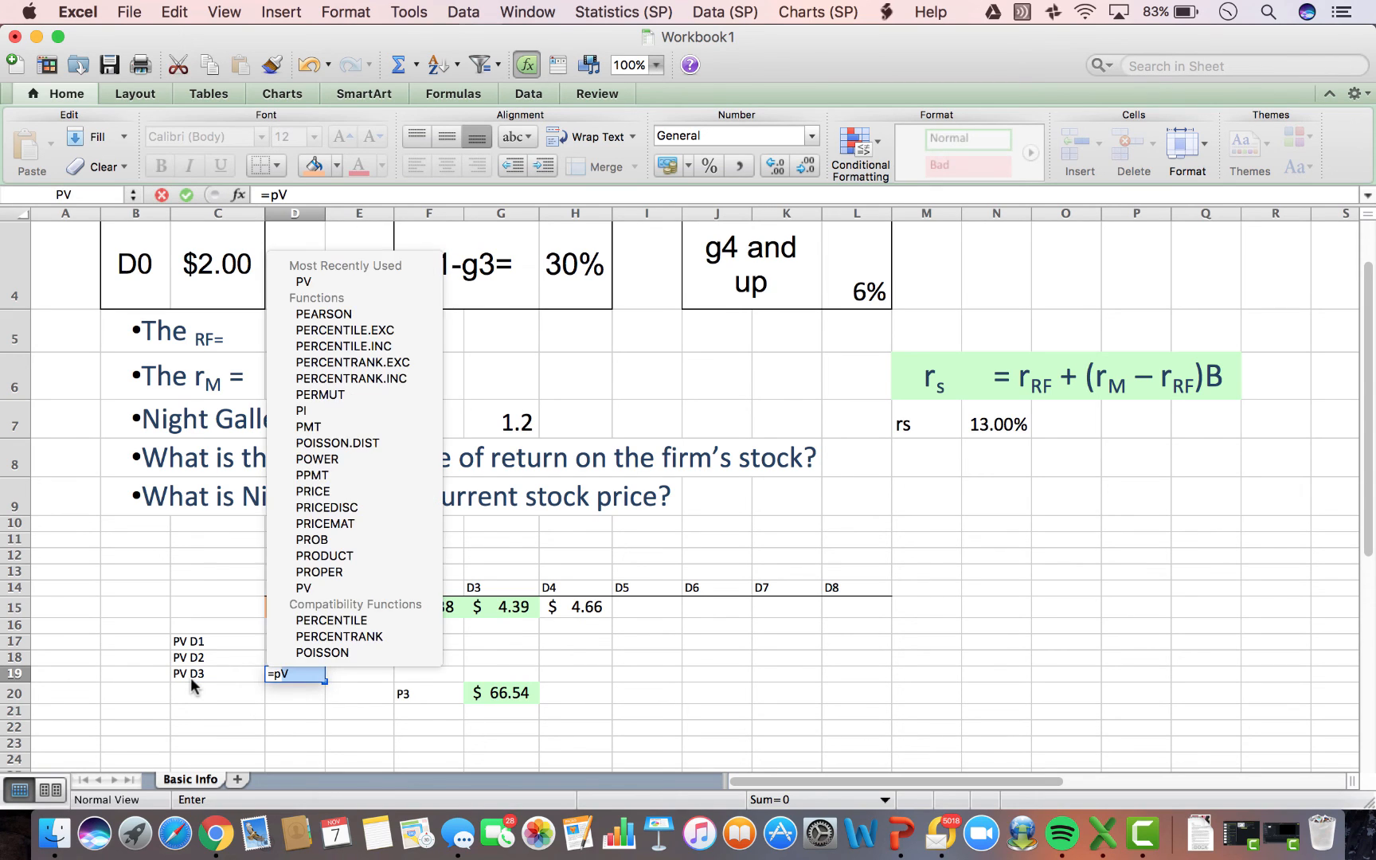
type("(")
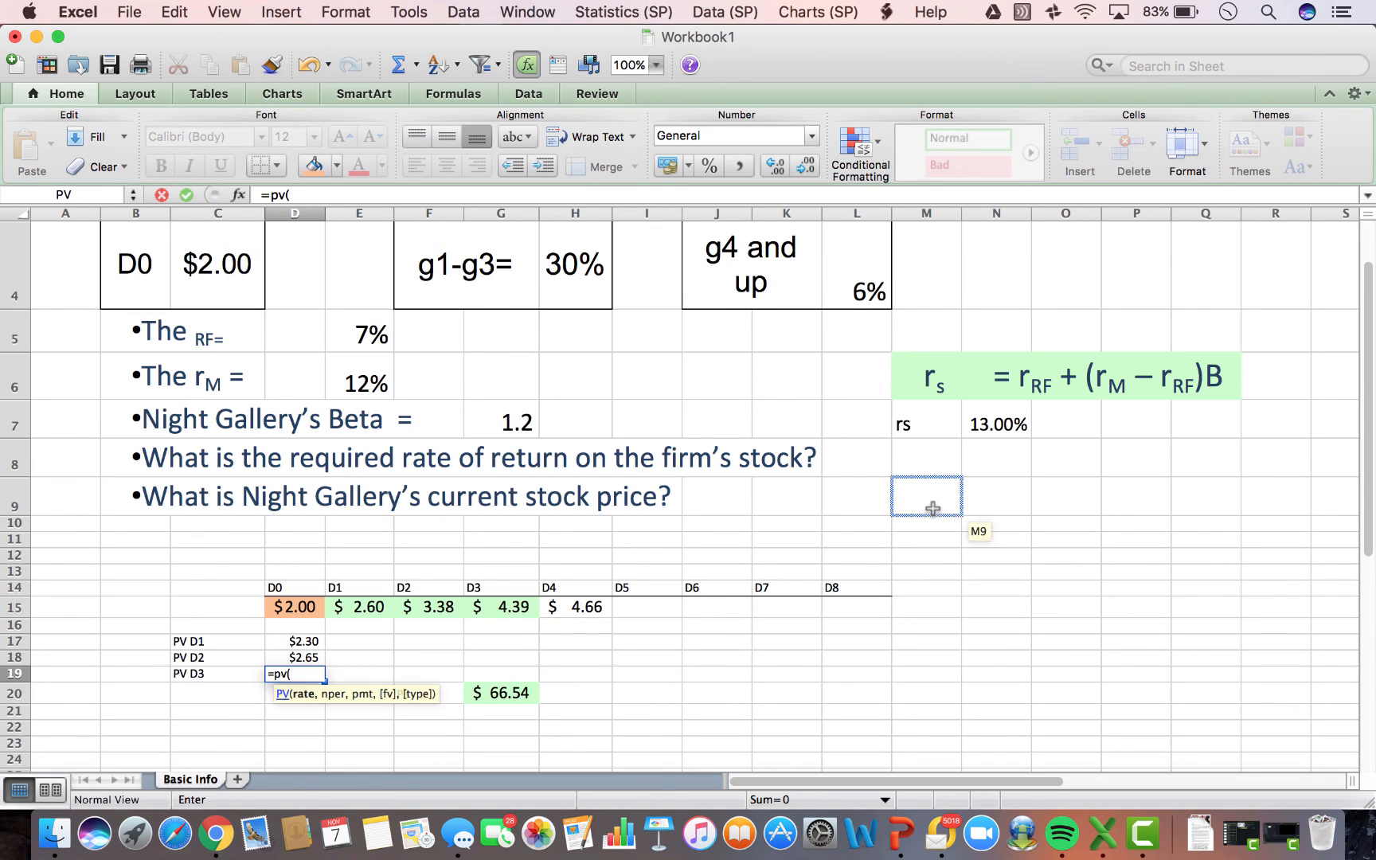
left_click(992, 428)
type(",")
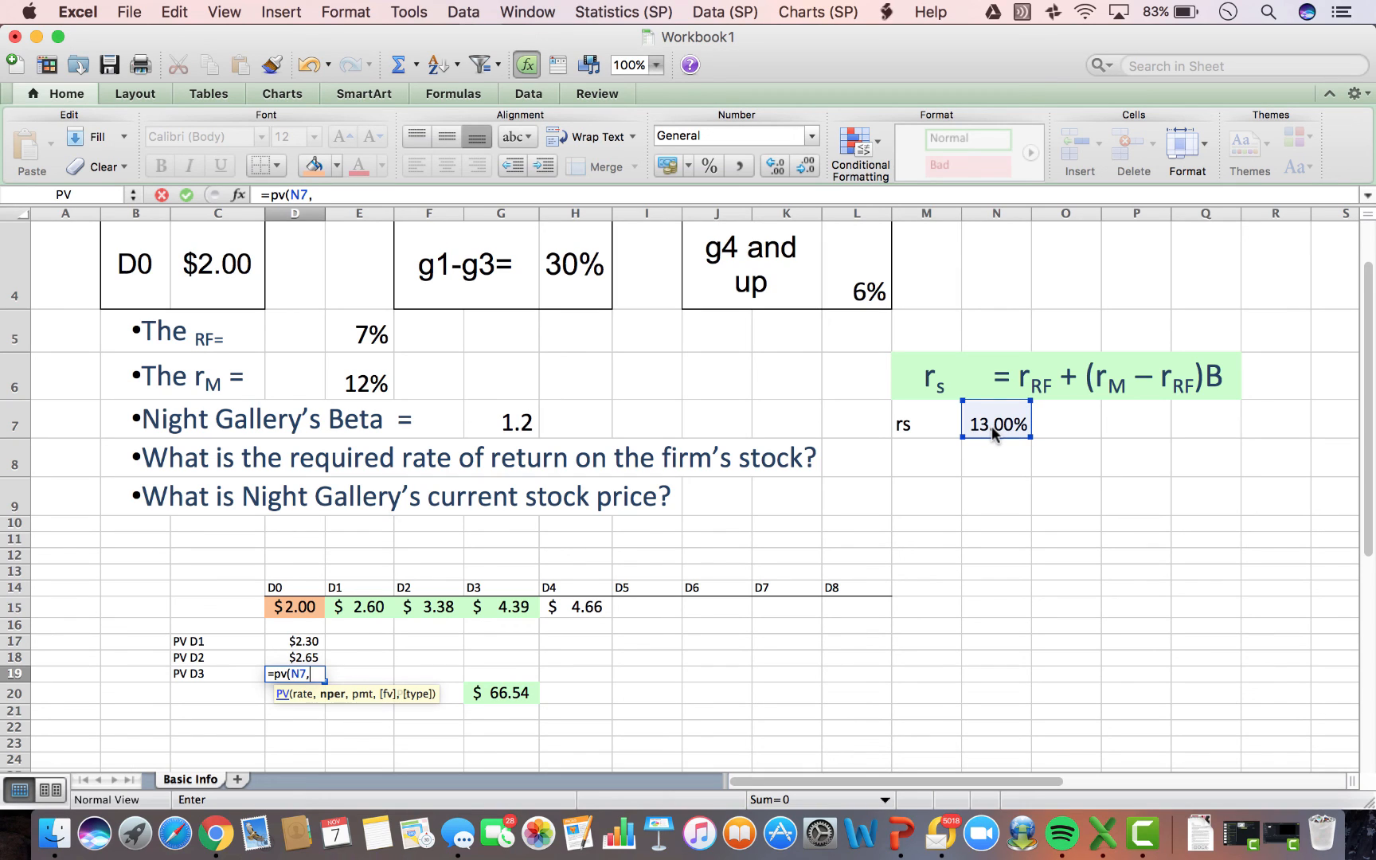
type("3,0")
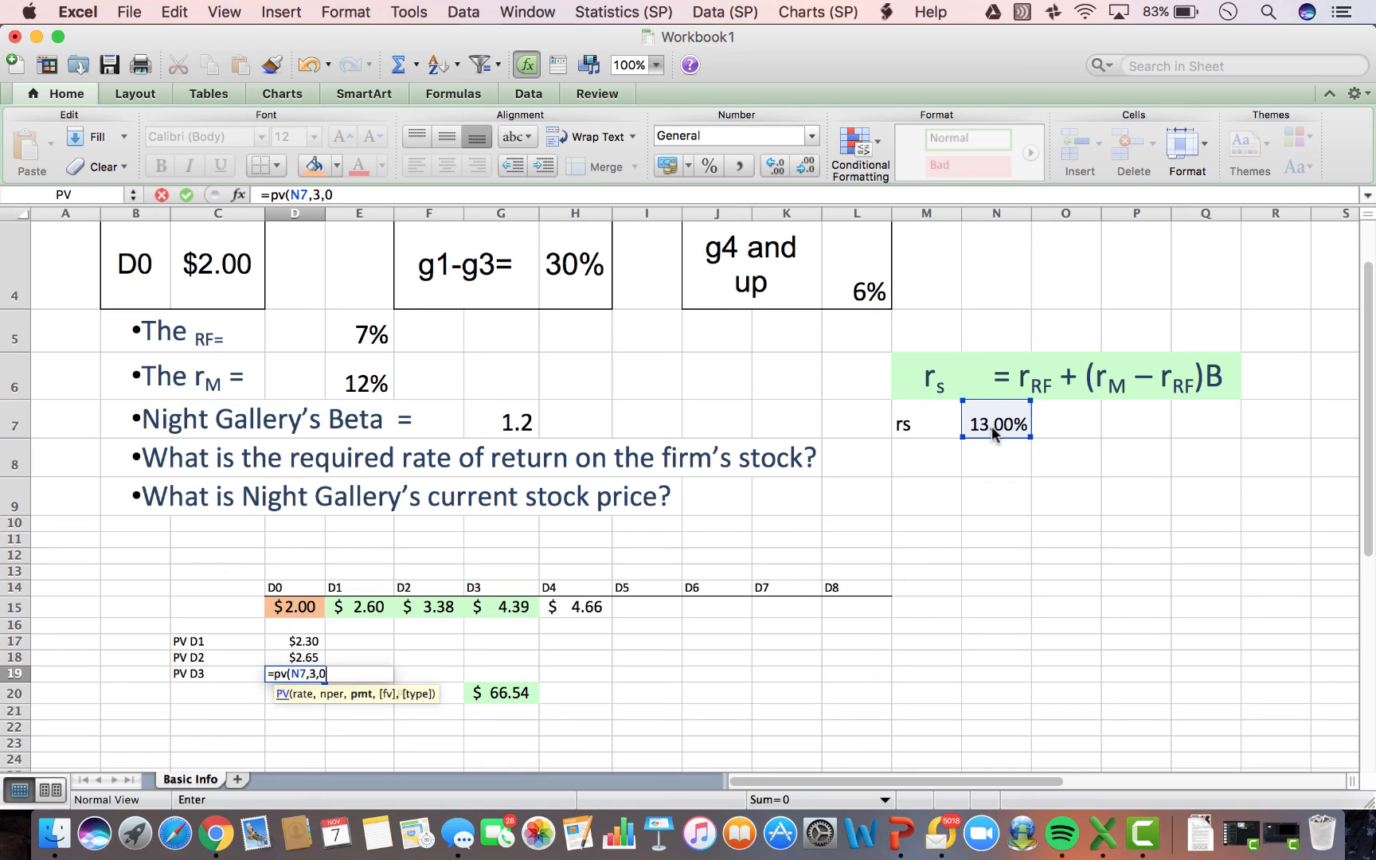
type(",-")
left_click(507, 607)
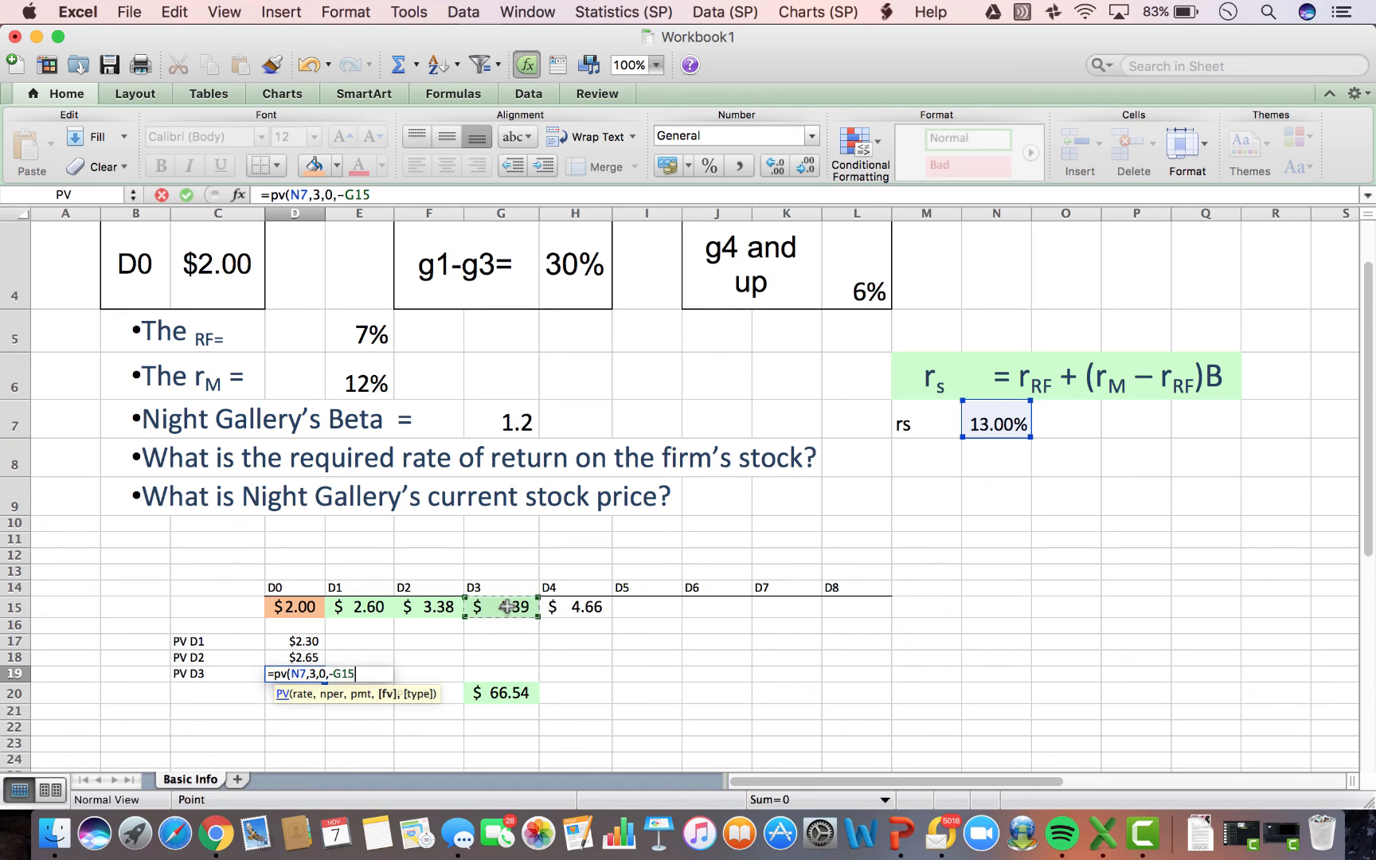
type(")")
key("Return")
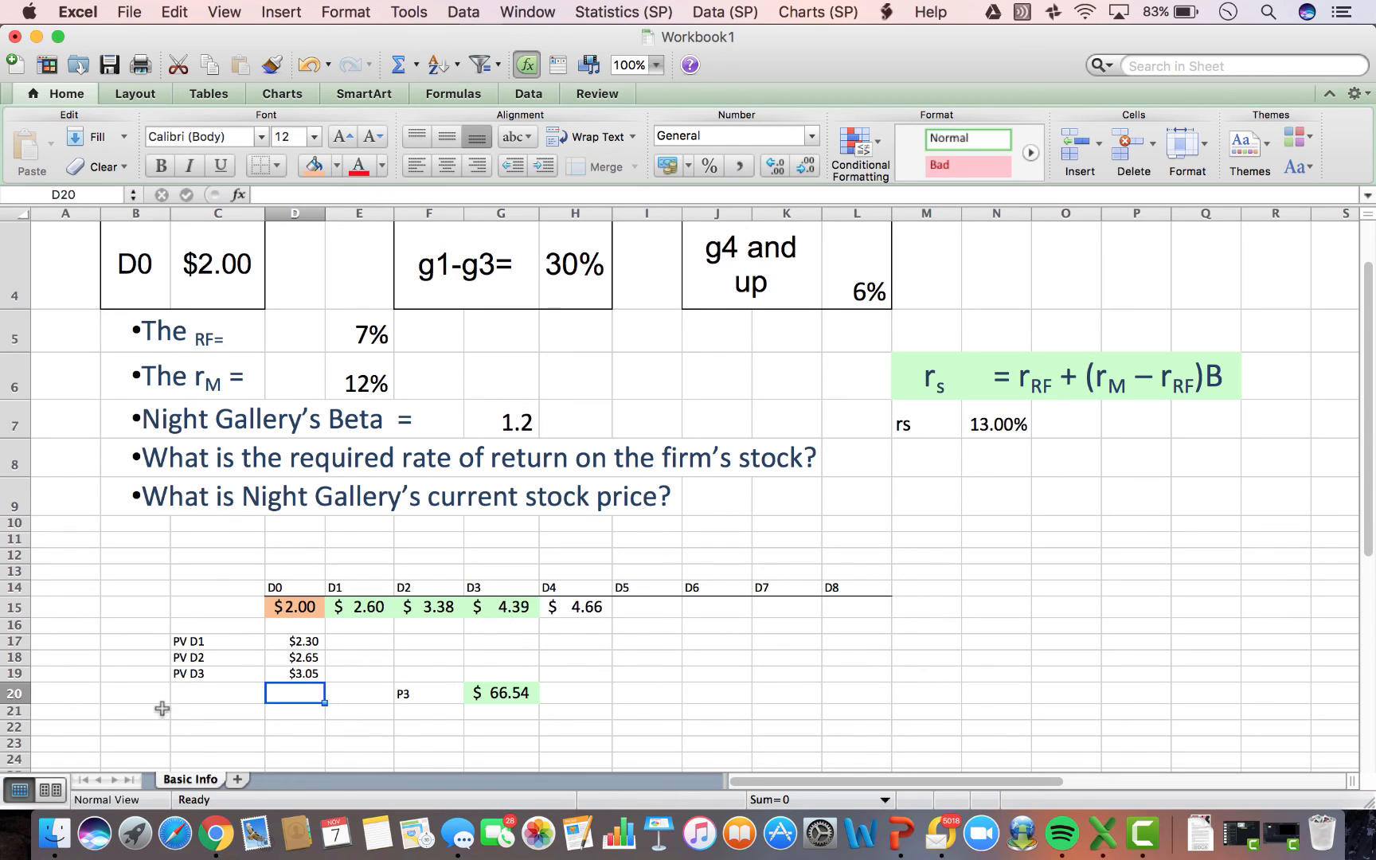
Enter the label PV P3 in cell C20, below the PV D3 label.
left_click(192, 689)
type("P")
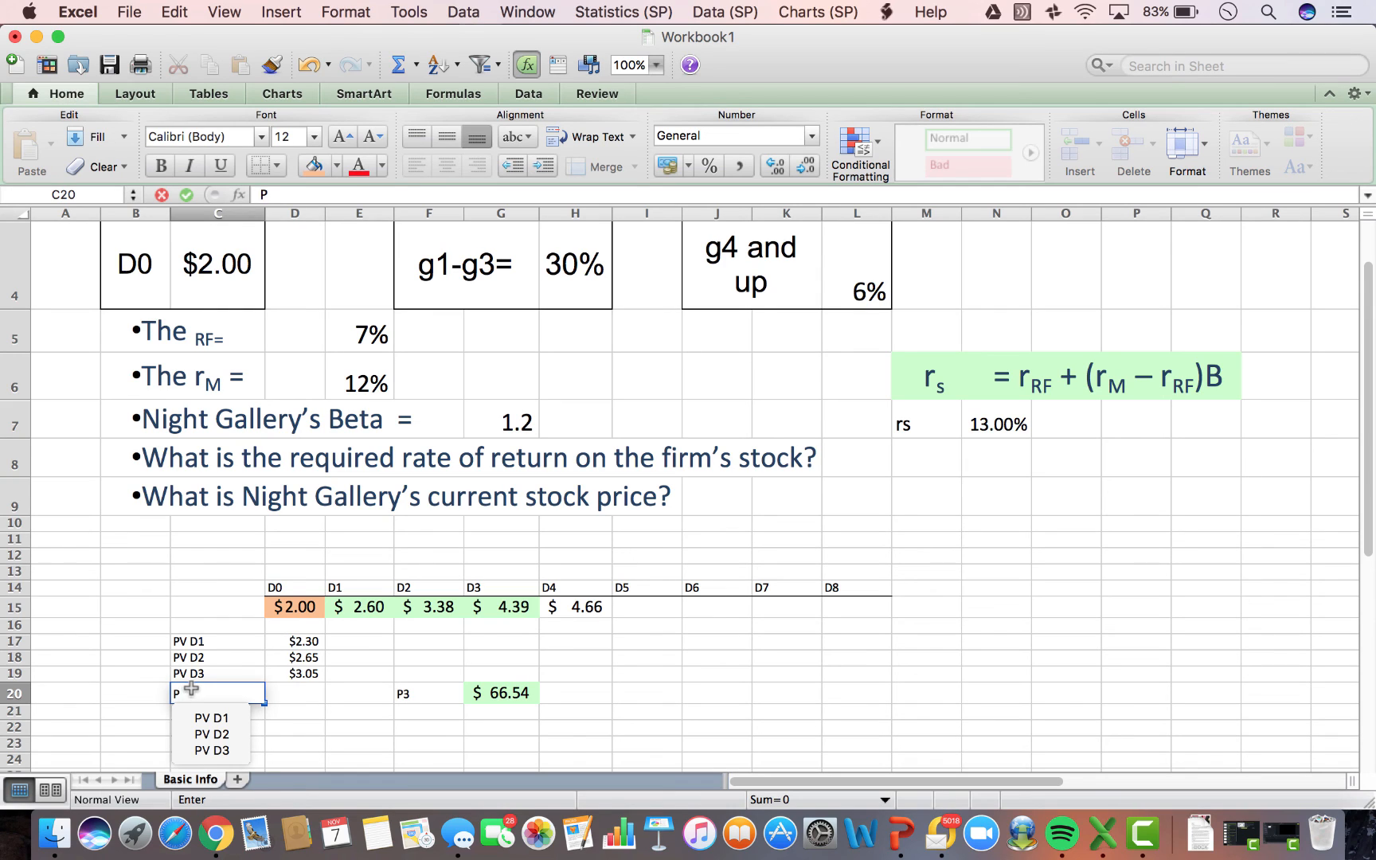
type("V P3")
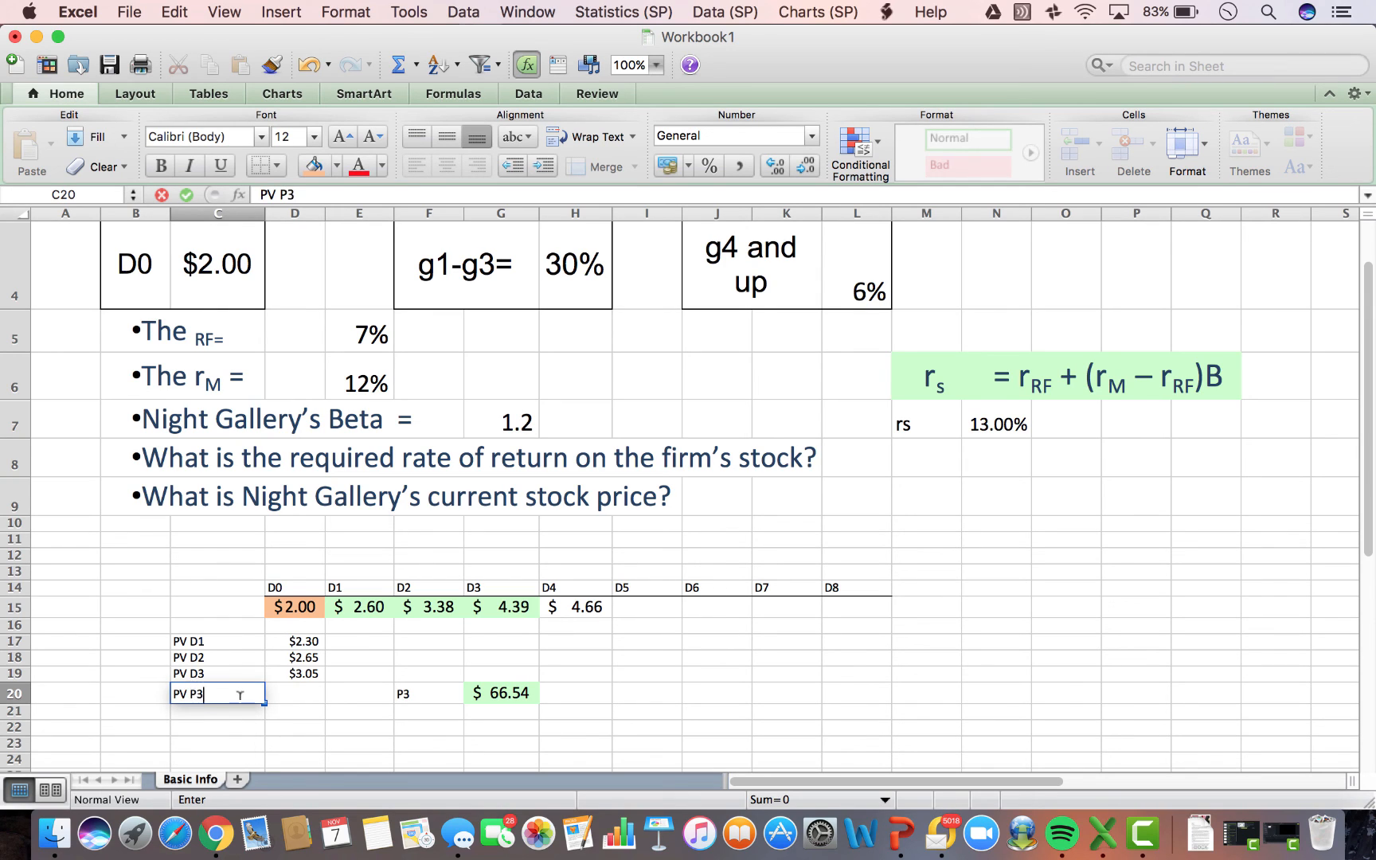
Calculate the present value of the horizon price P3 in D20 with the formula =PV(N7,3,0,-G20).
left_click(290, 698)
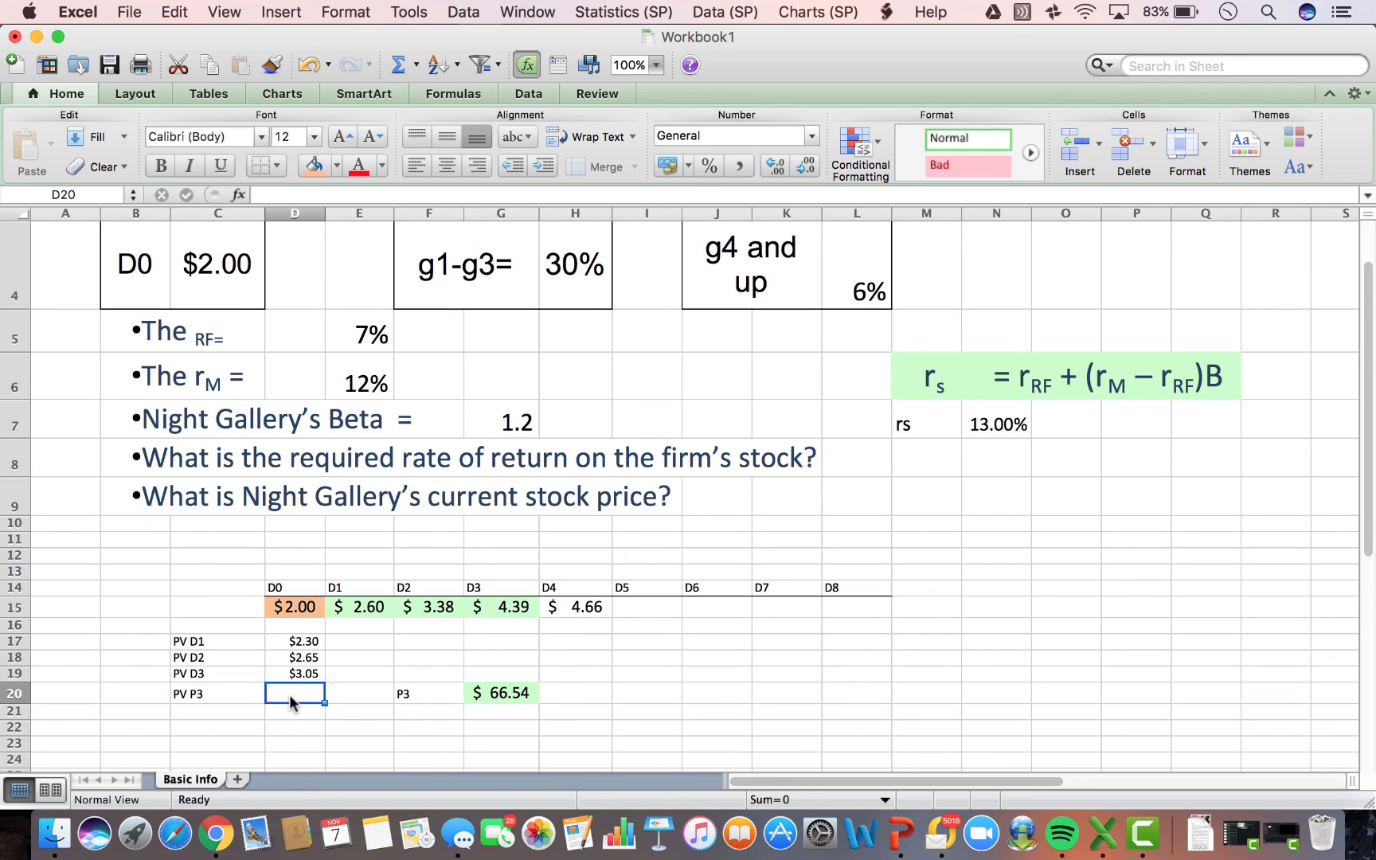
type("=")
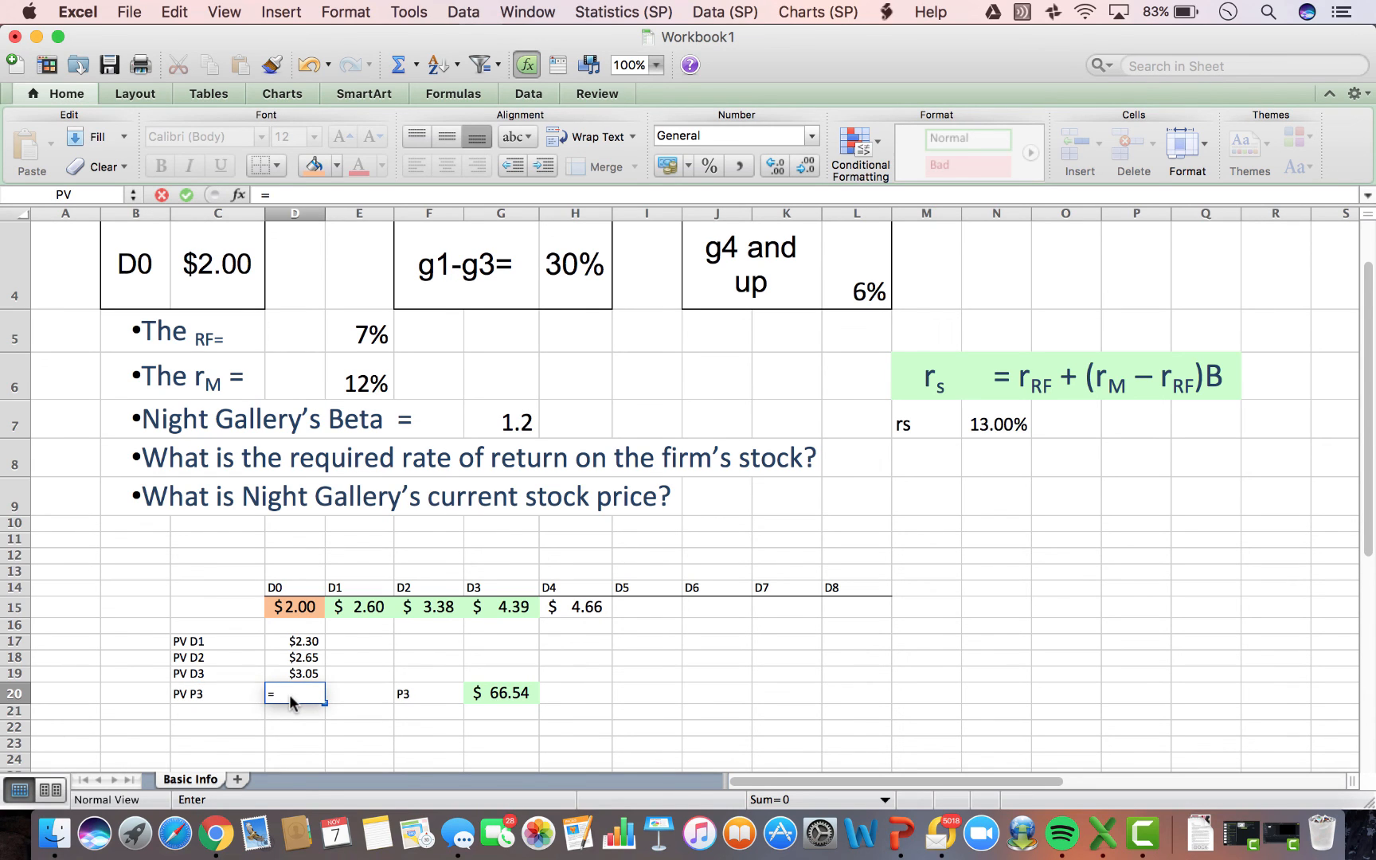
type("pv(")
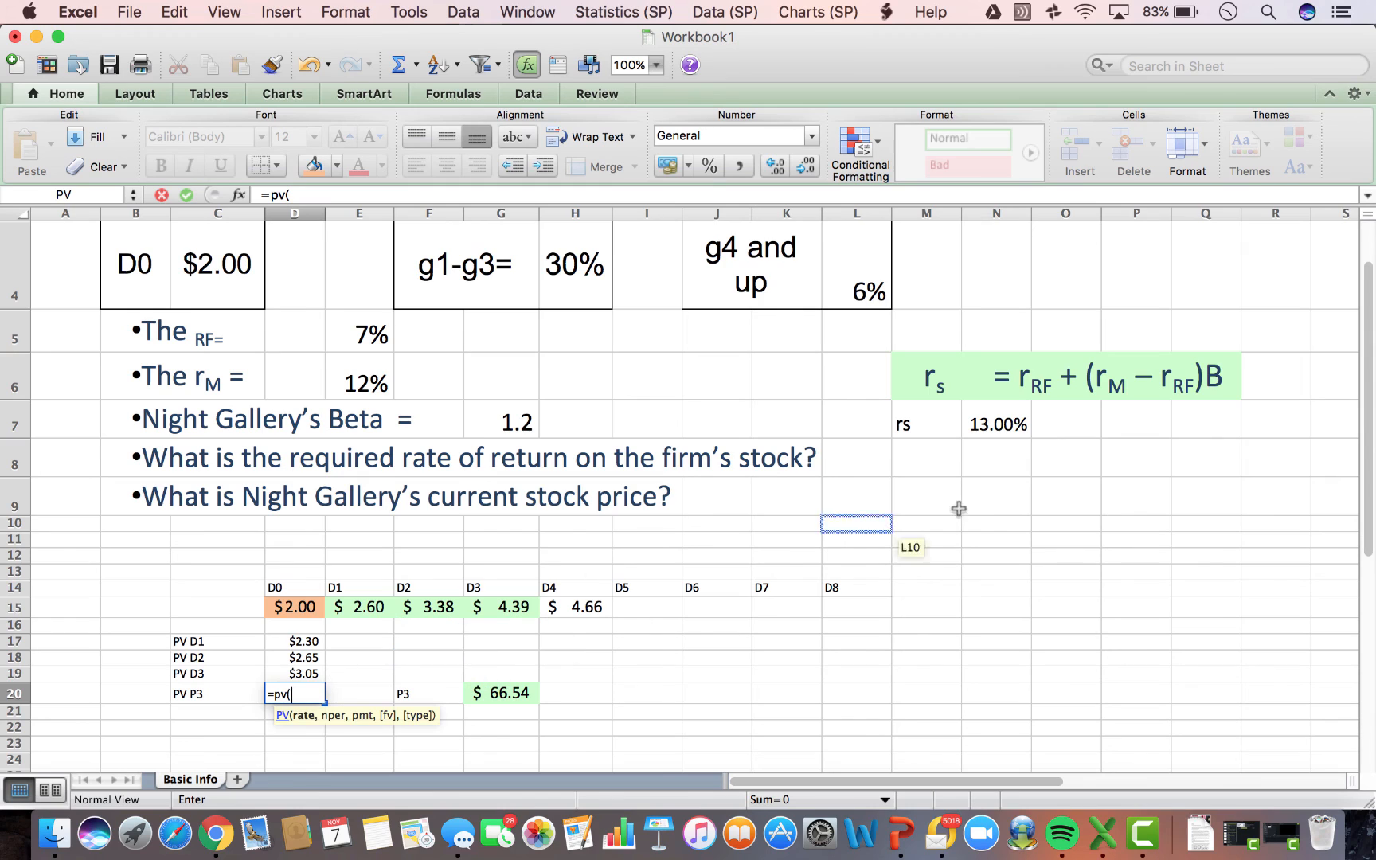
left_click(995, 426)
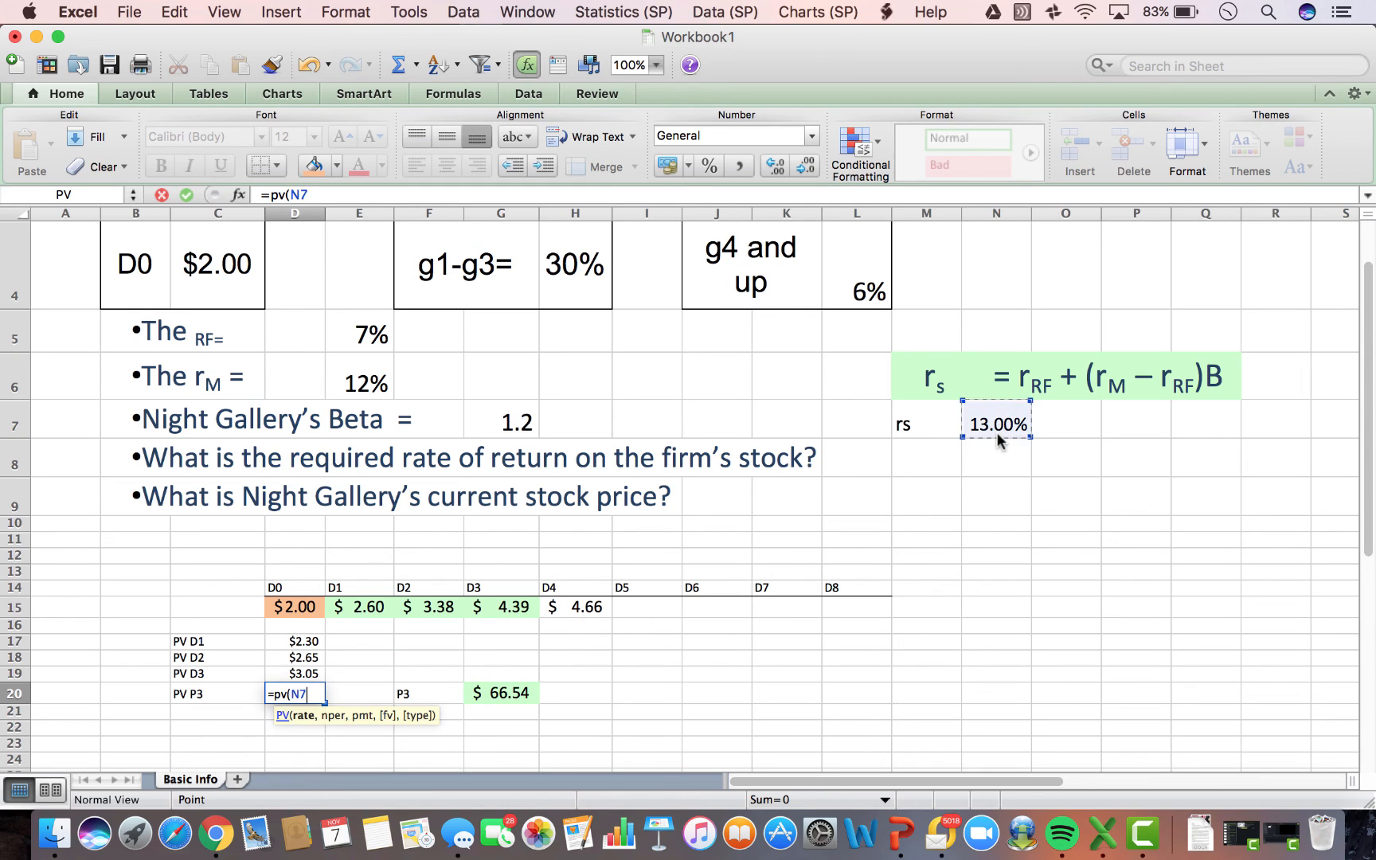
type(",3")
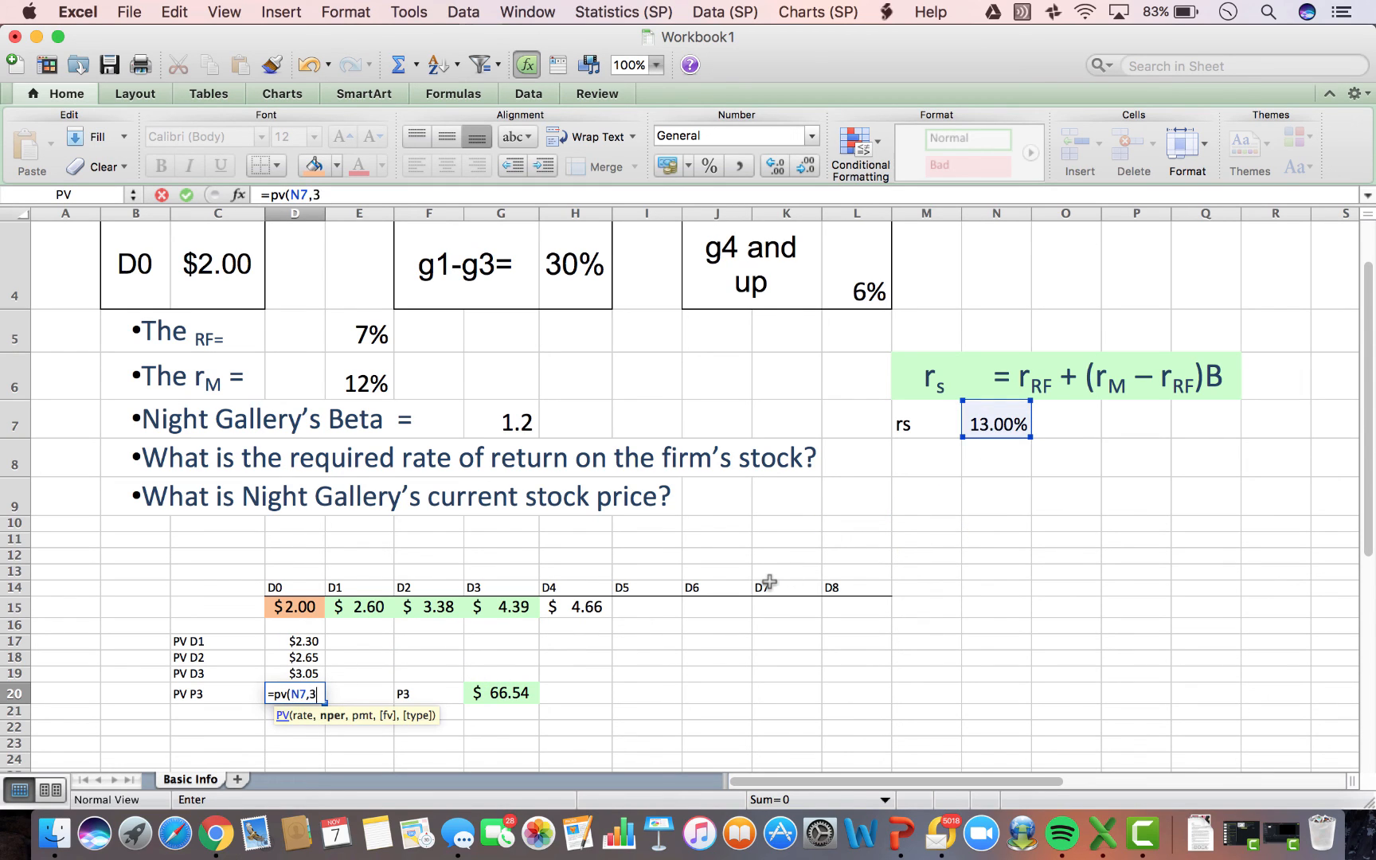
type(",0,")
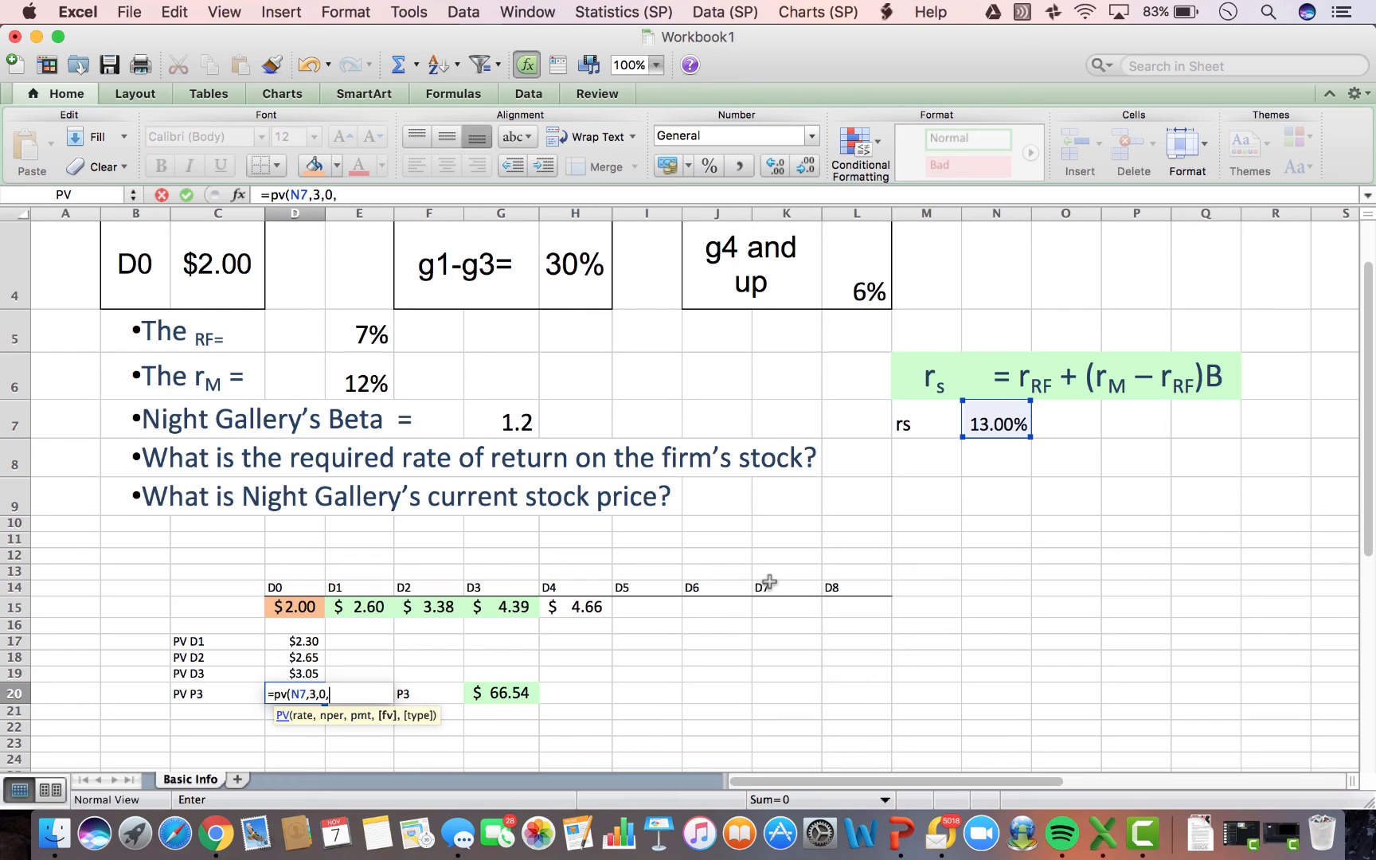
left_click(509, 695)
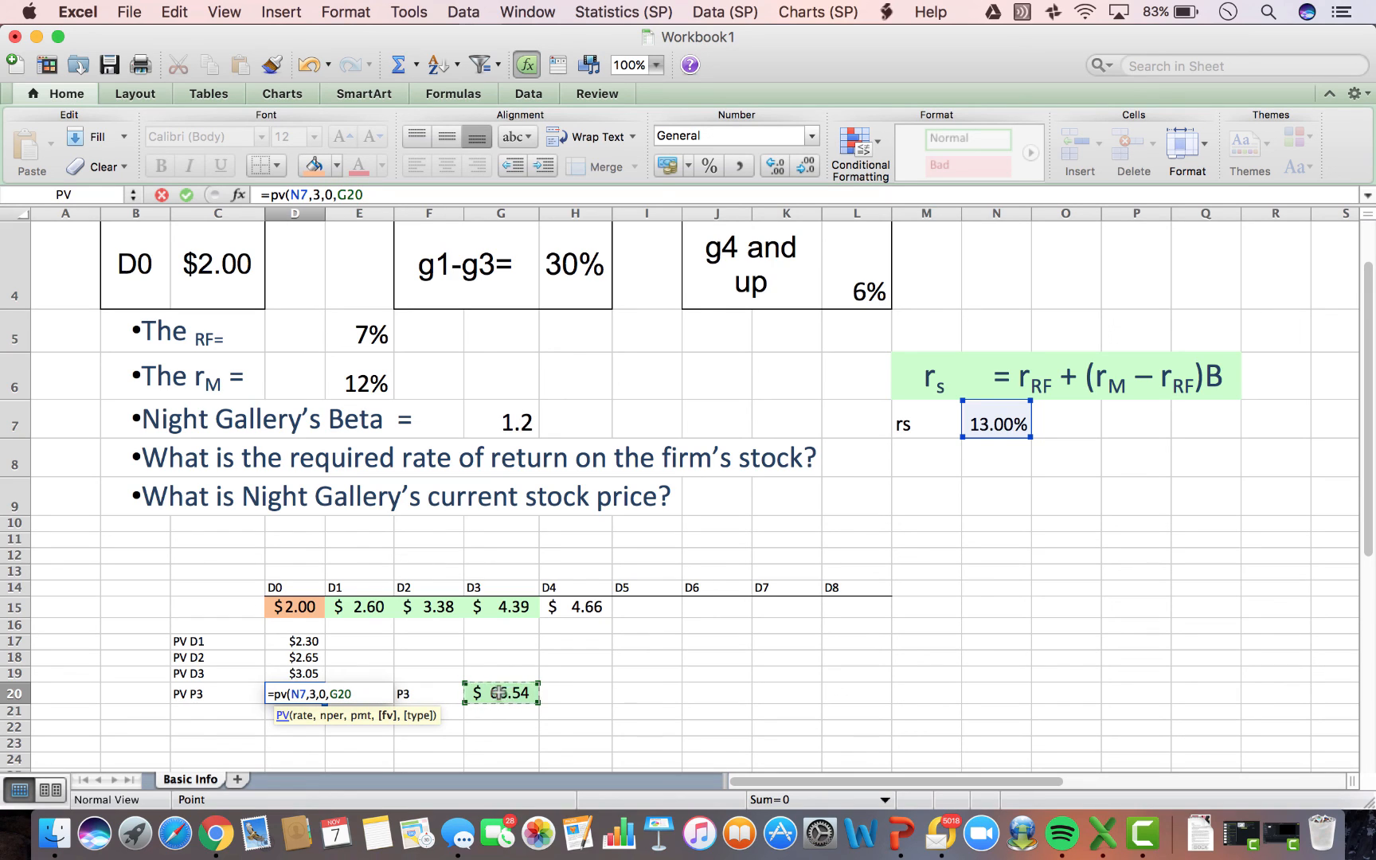
left_click(338, 194)
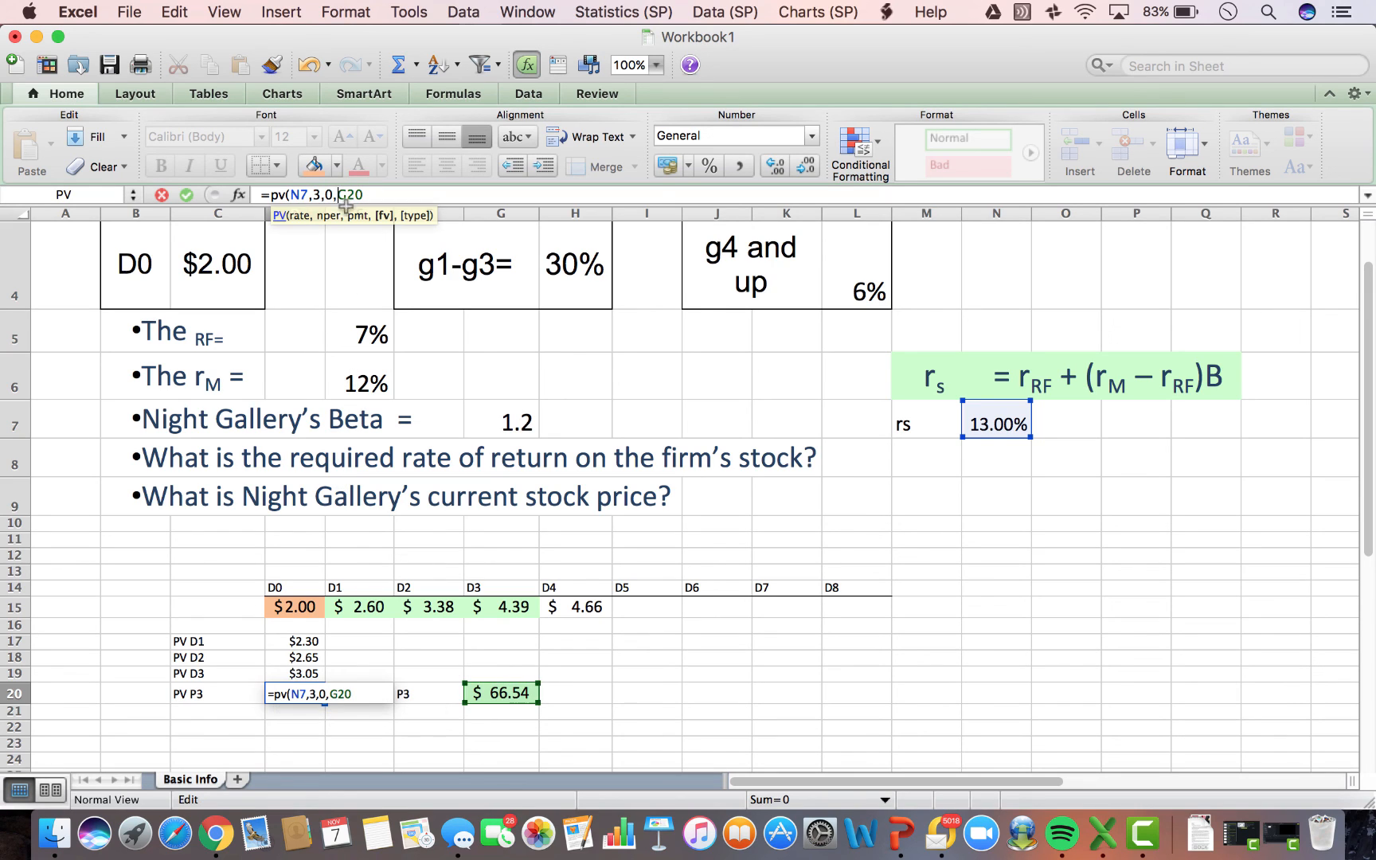
type("-")
left_click(422, 194)
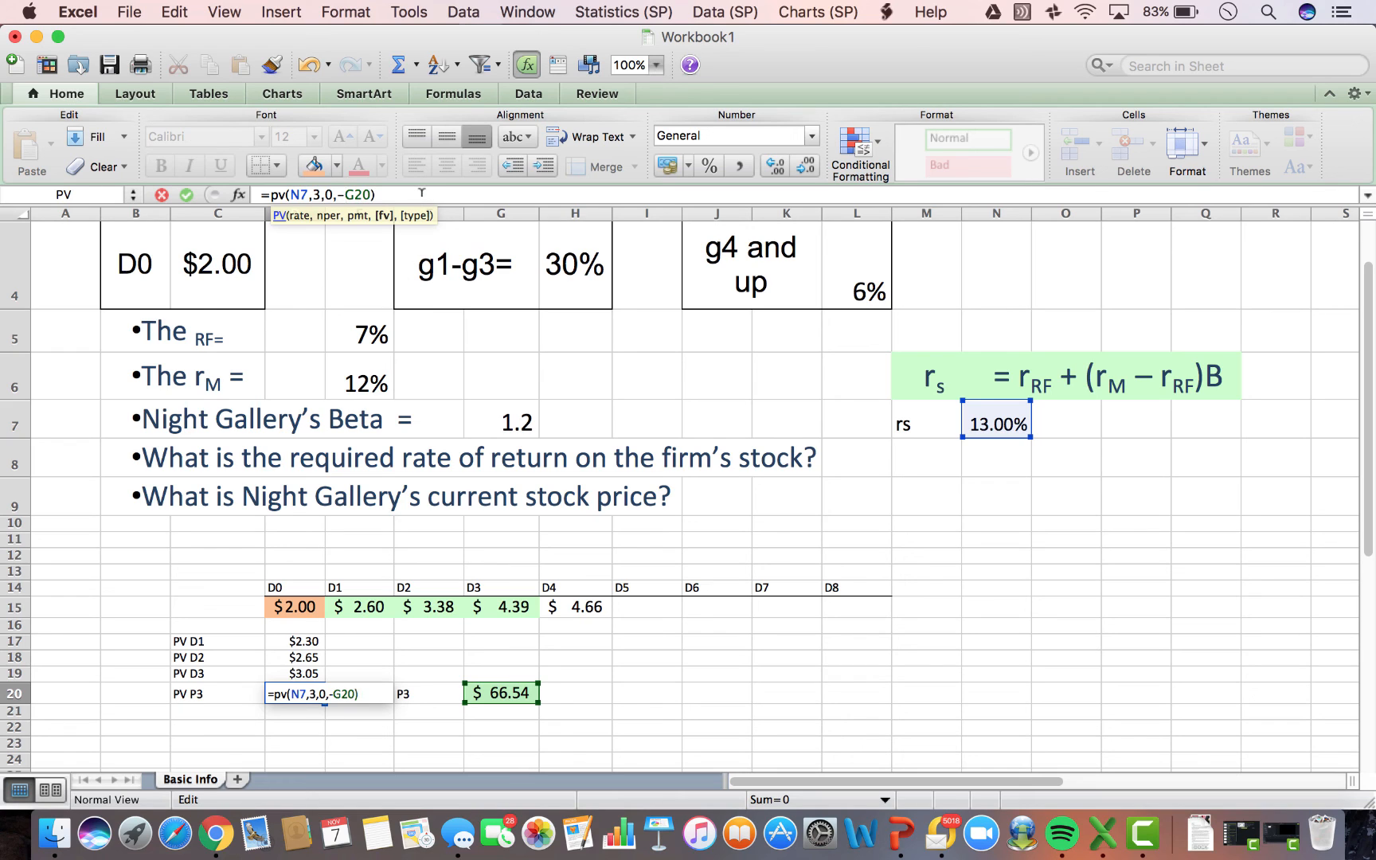
key("Return")
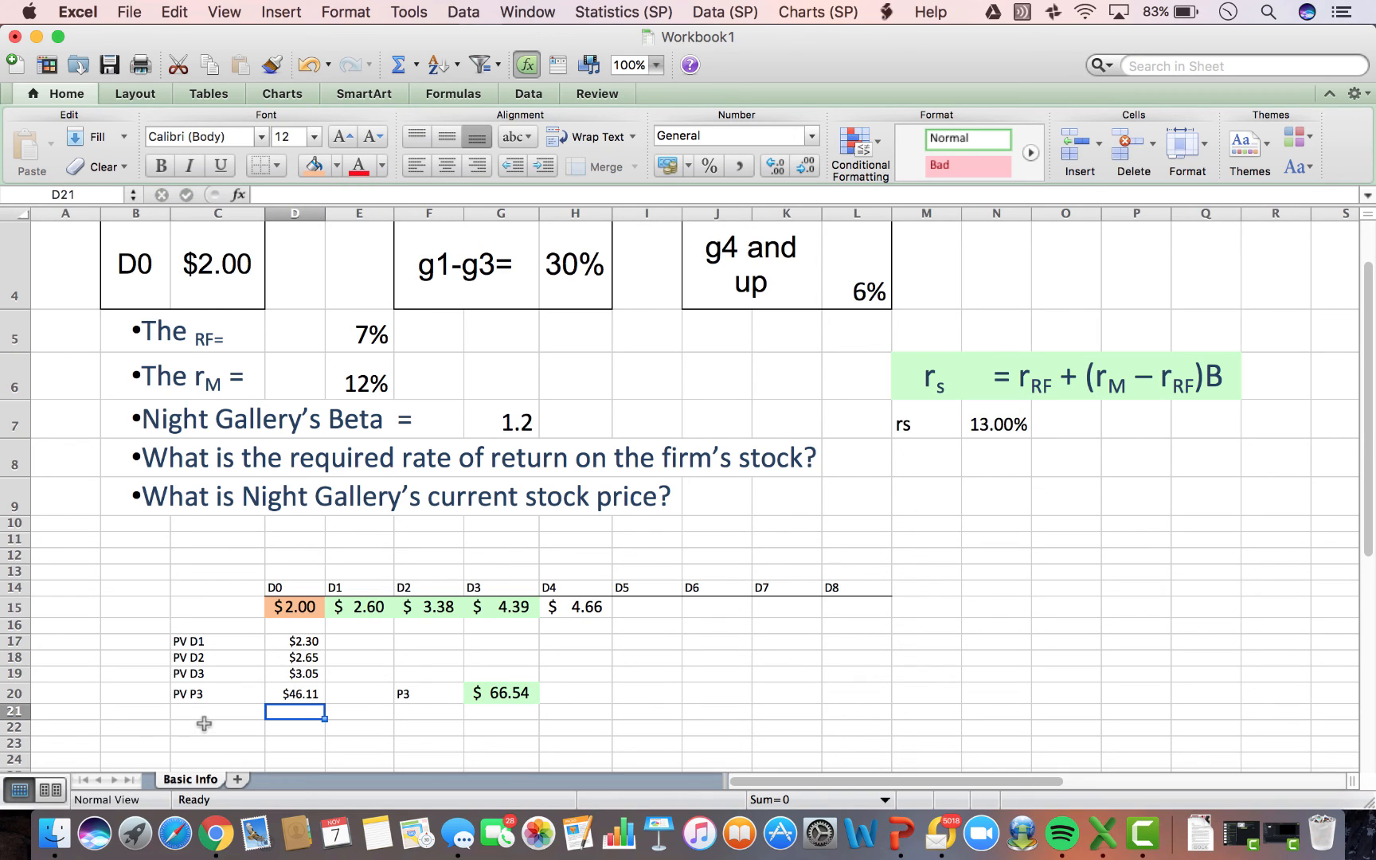
Enter the label P0 for the current stock price in cell C22.
left_click(203, 725)
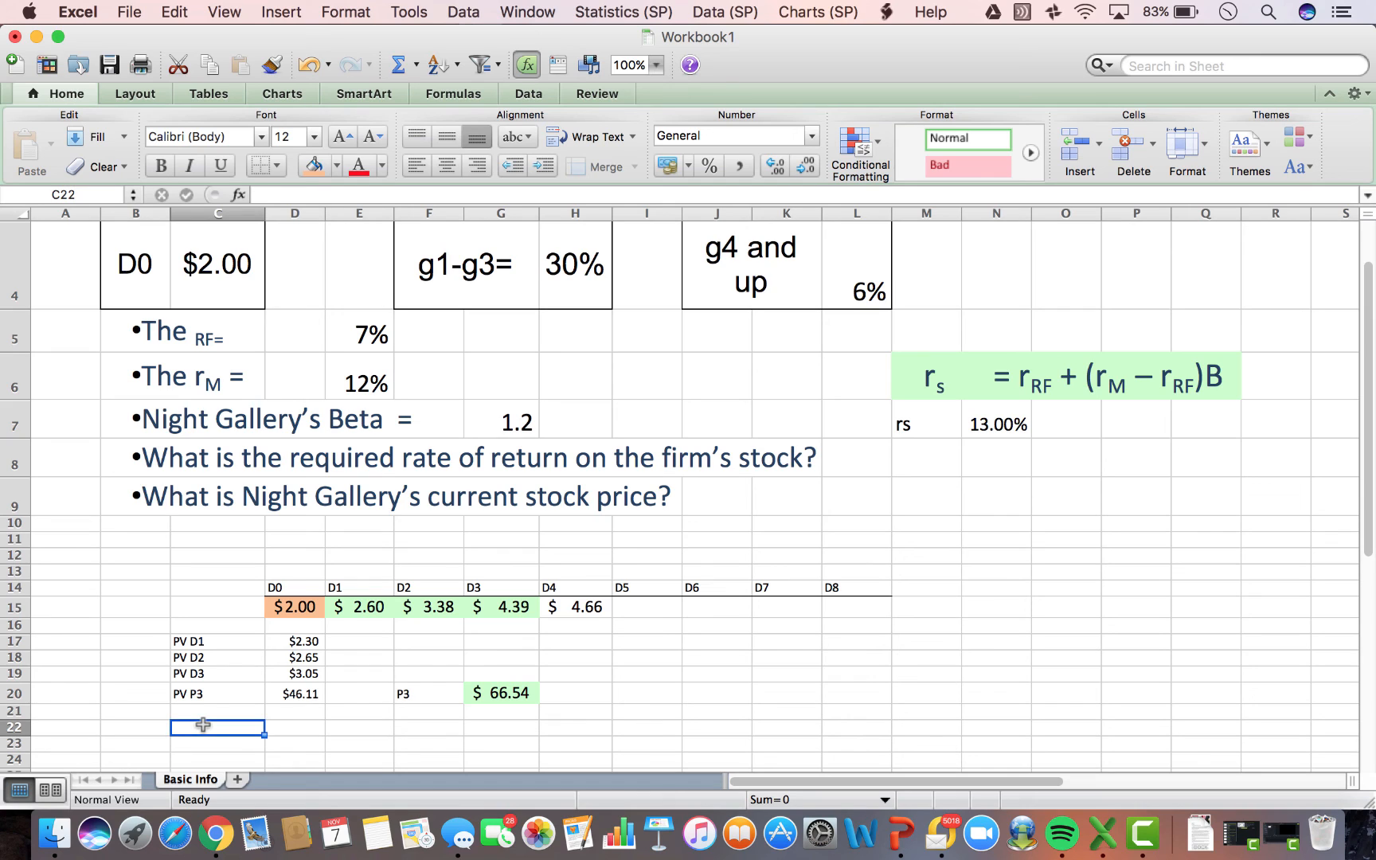
type("P0")
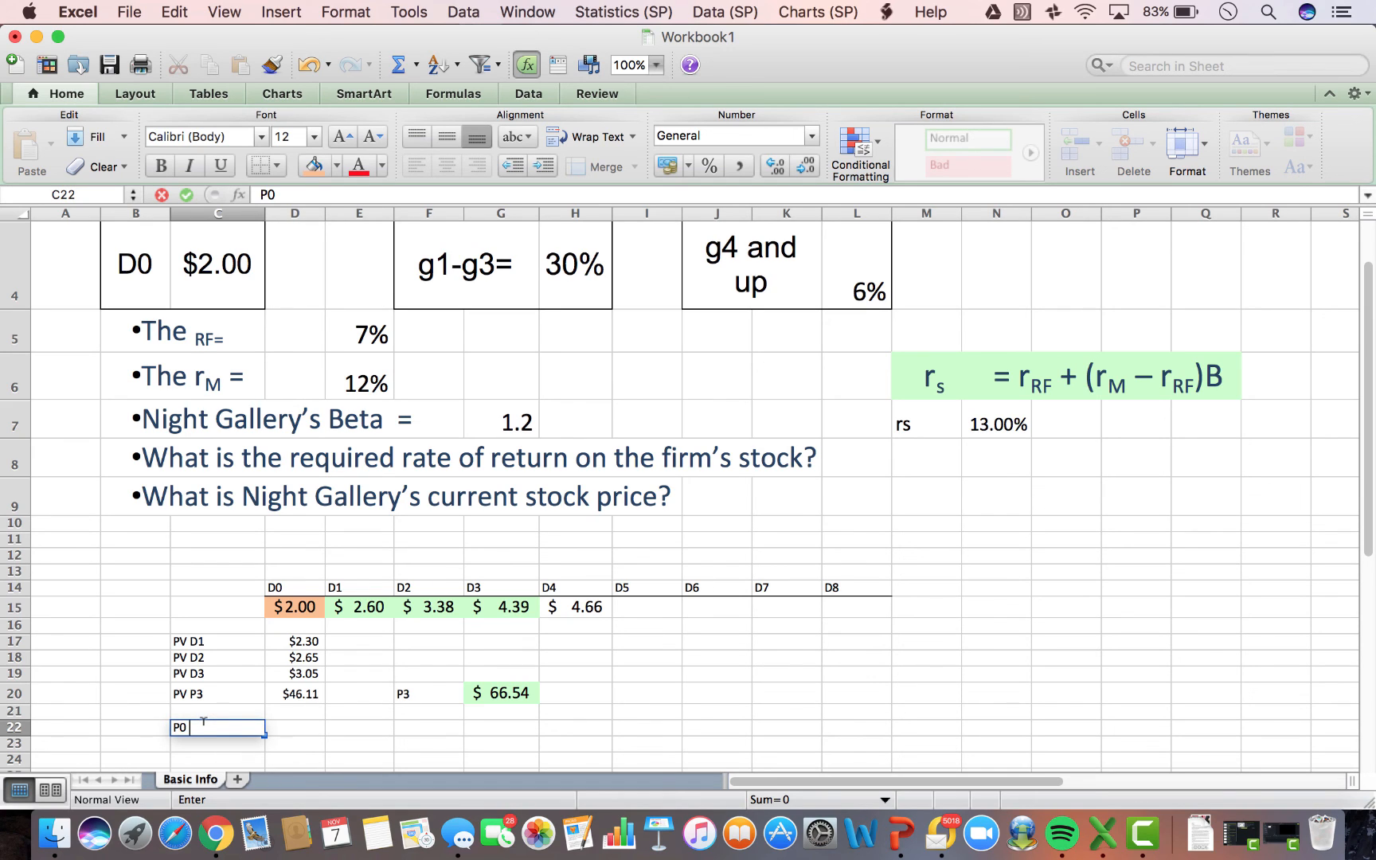
key("Tab")
Add up the four present values in D22 with the formula =SUM(D17:D20) to get the current stock price.
type("=sum")
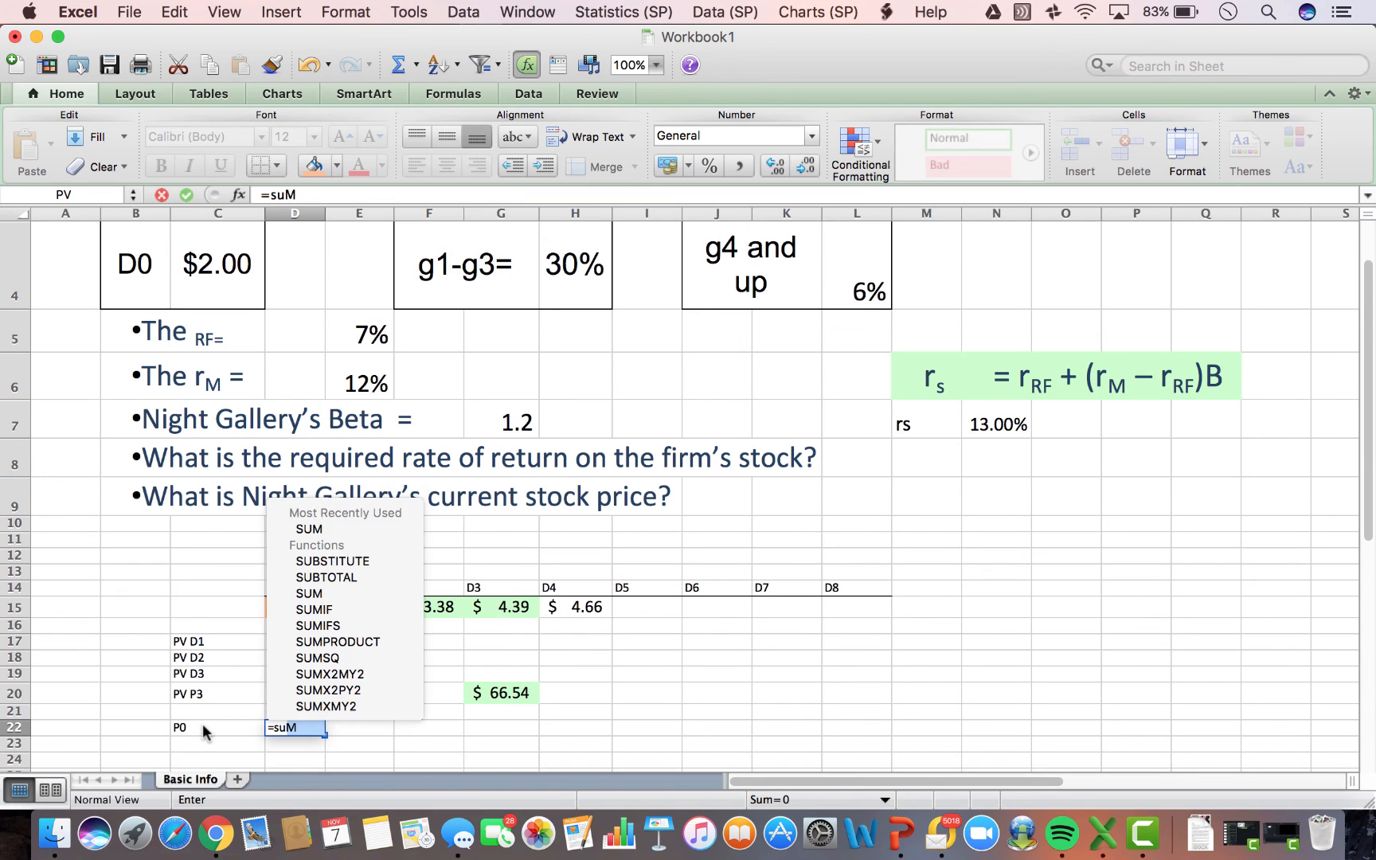
type("(")
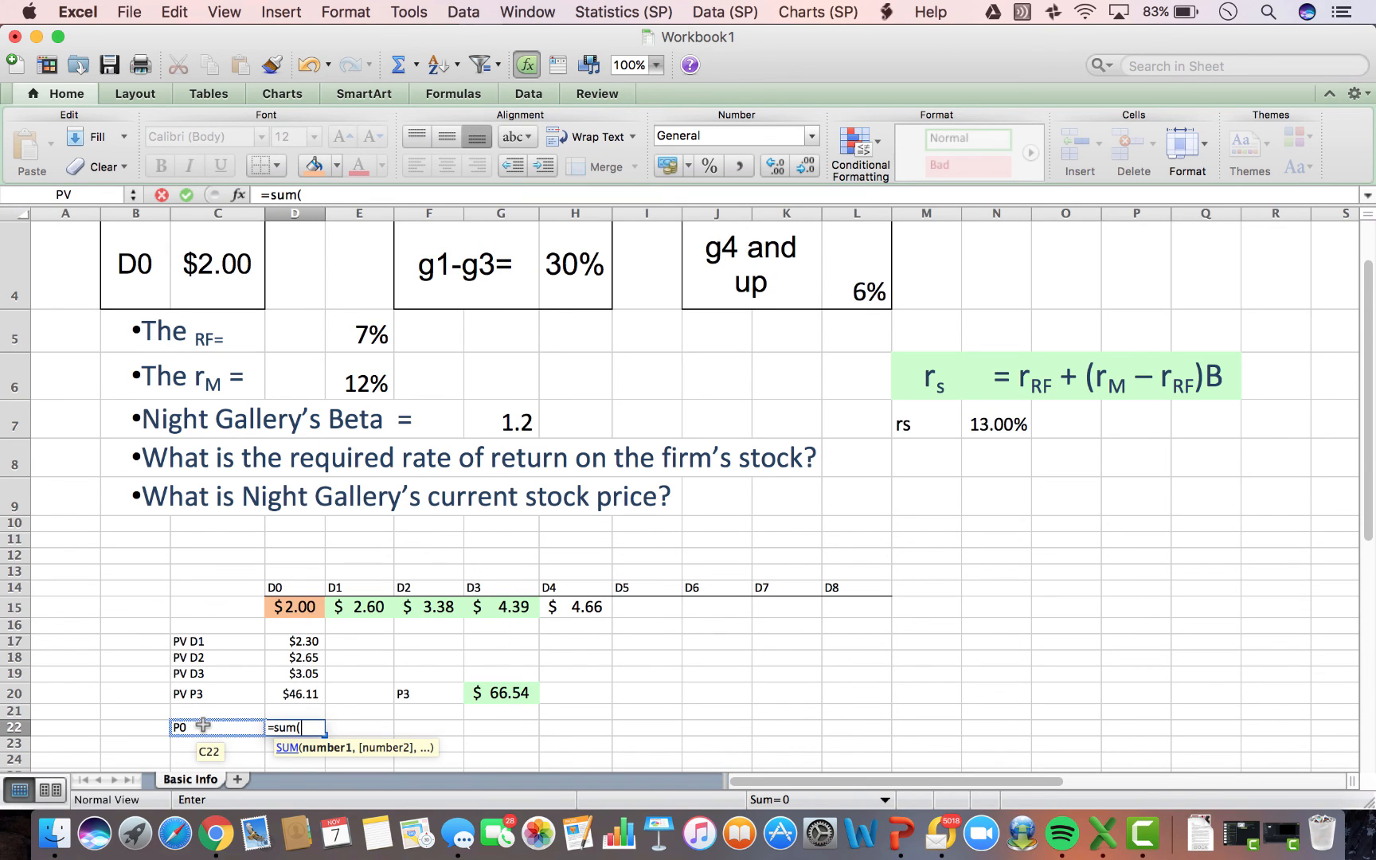
key("Up")
key("Up")
key("Up")
key("Up")
key("Up")
key("shift+Down")
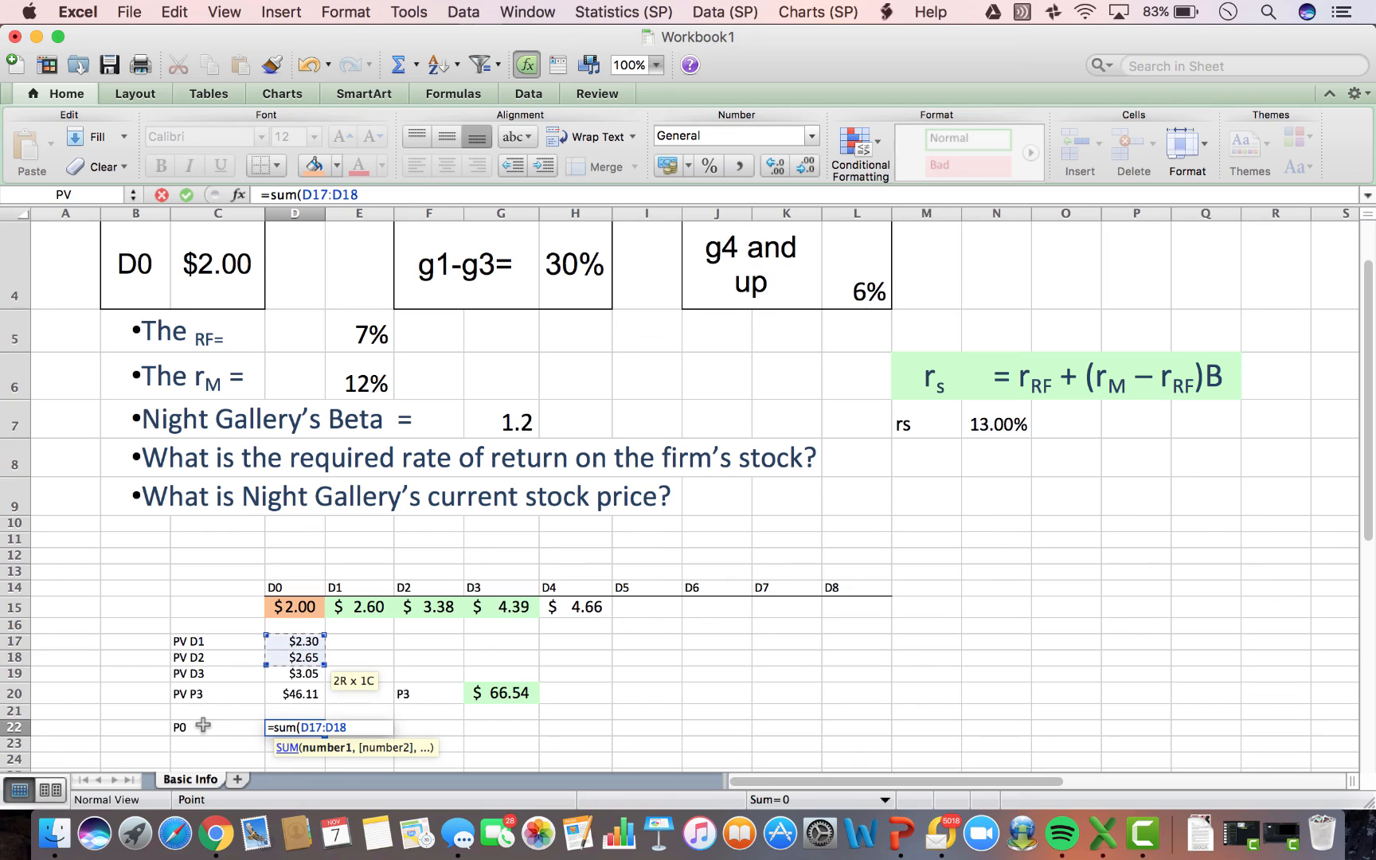
key("shift+Down")
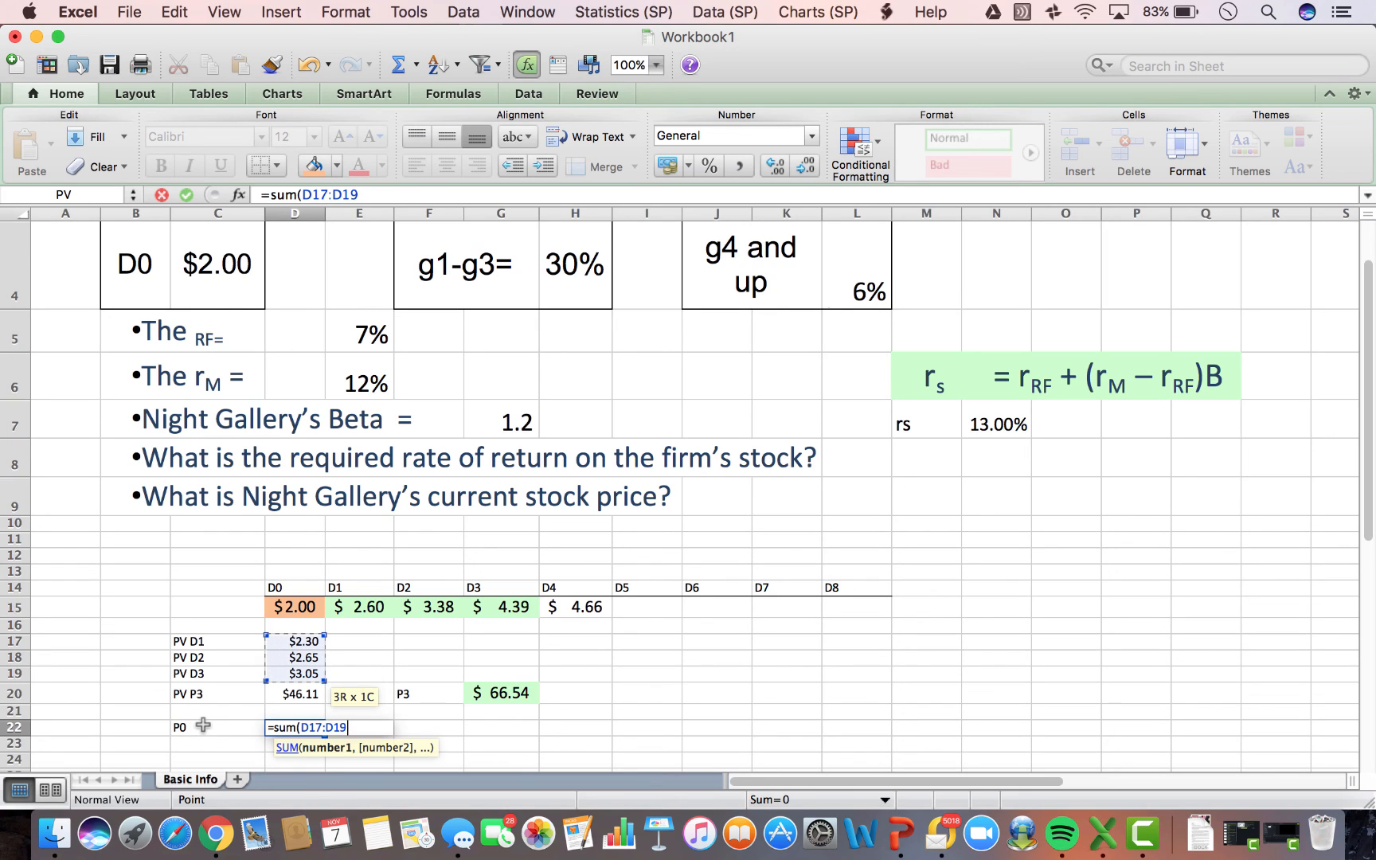
key("shift+Down")
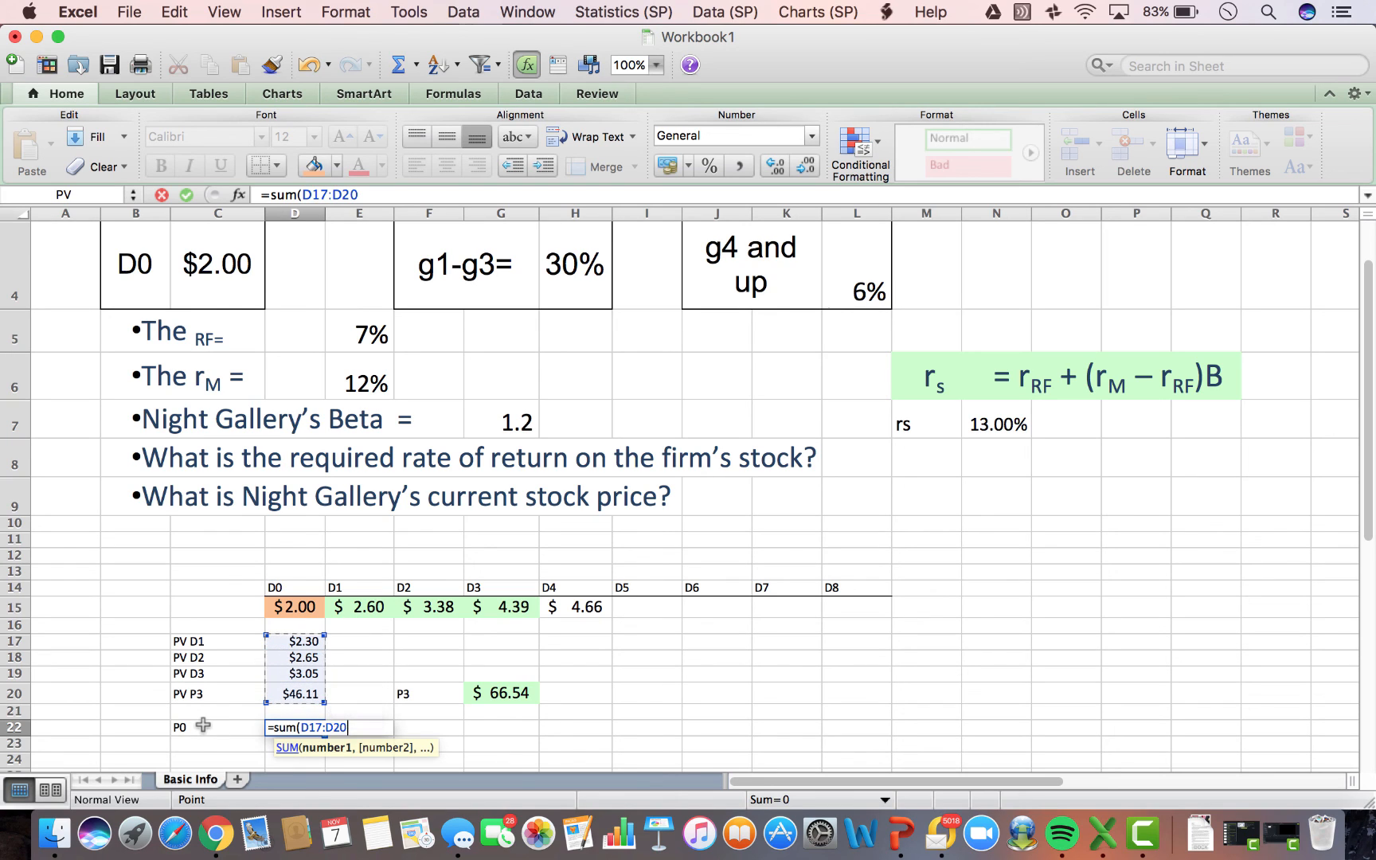
type(")")
key("Return")
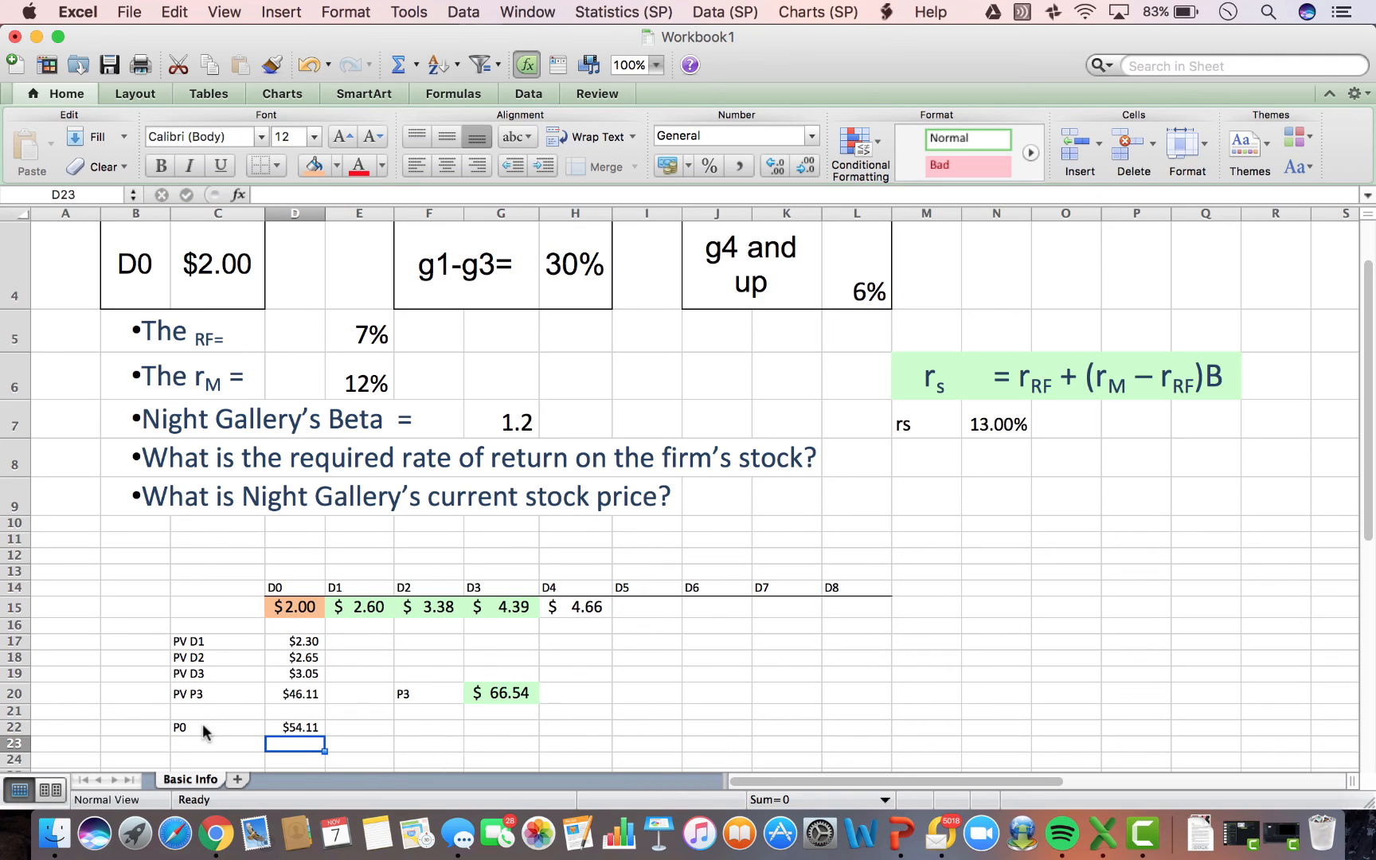
left_click(287, 723)
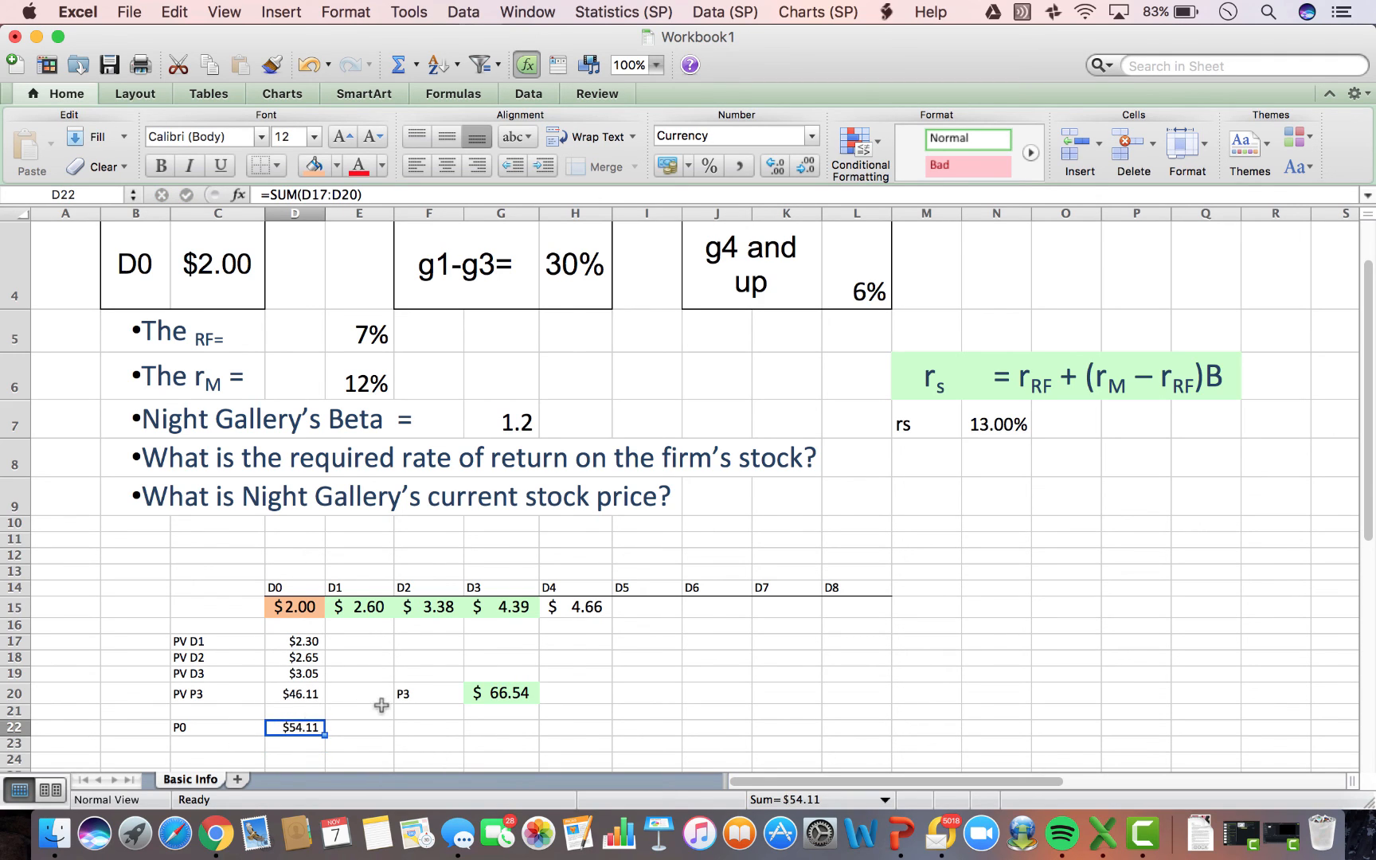